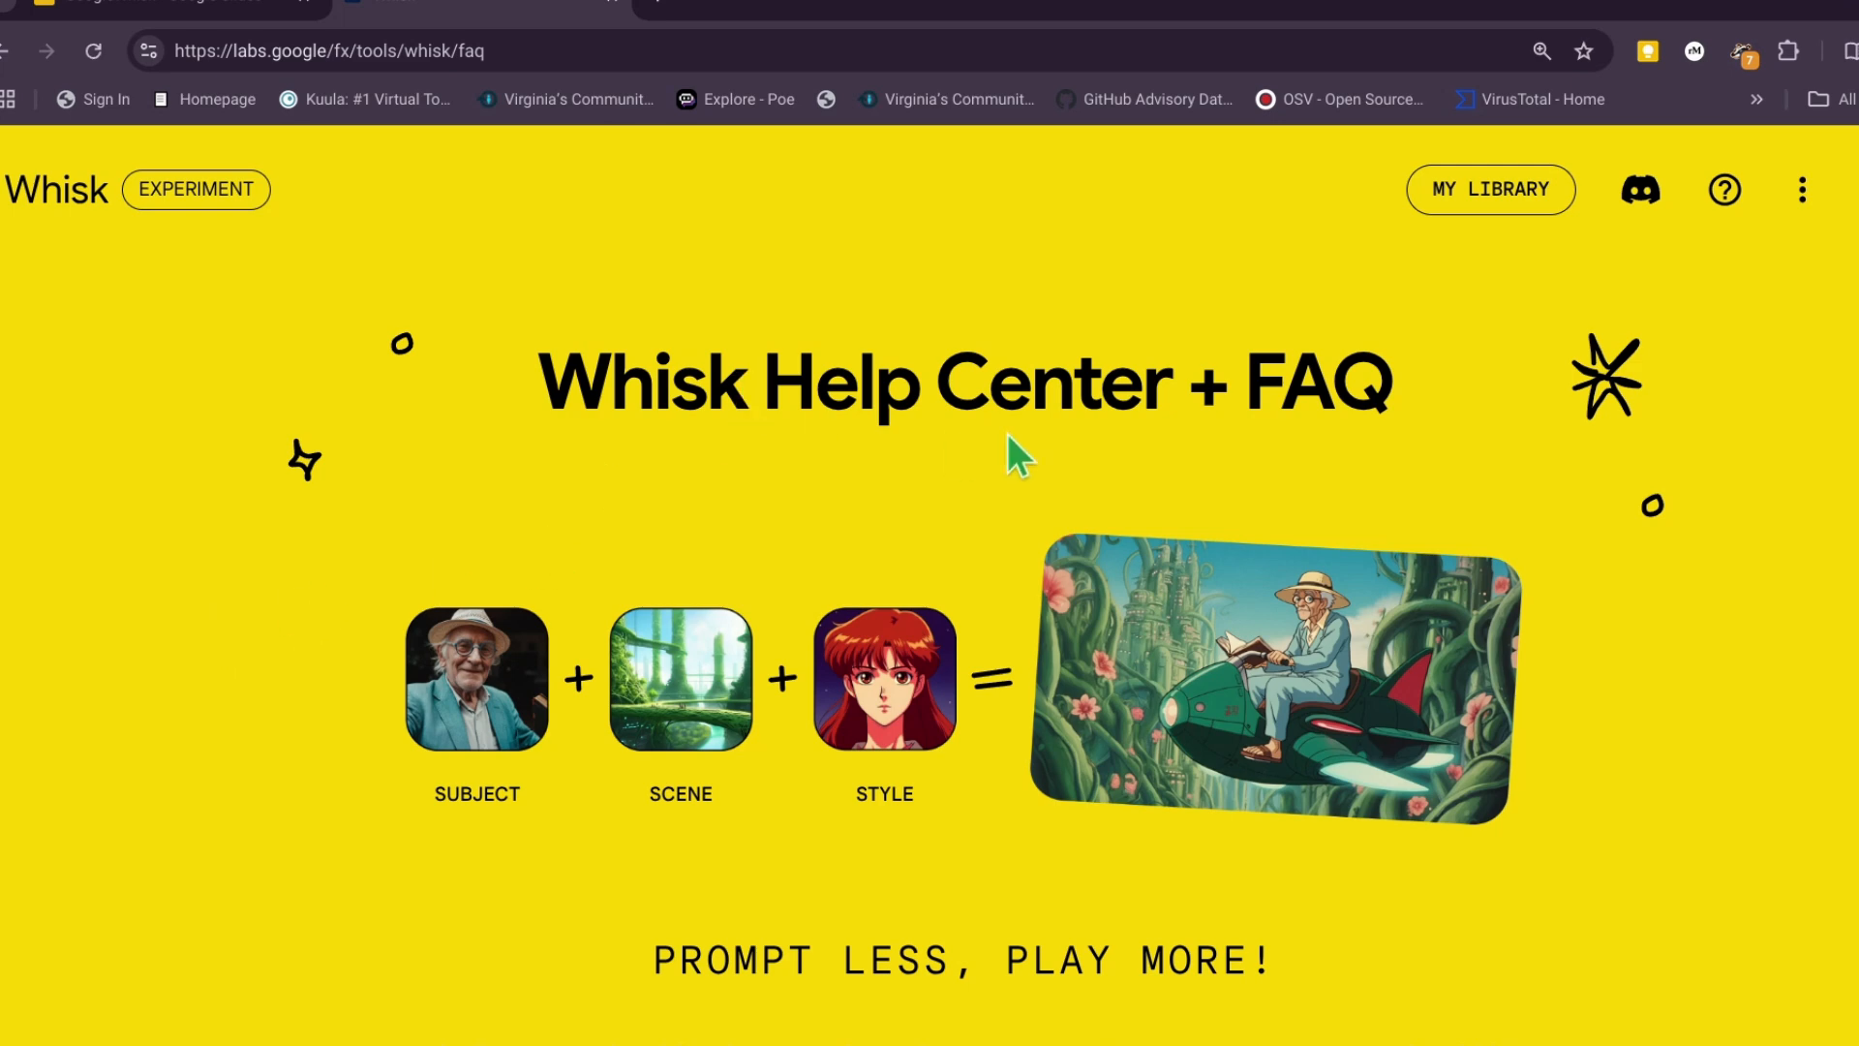
# - Look over the Whisk Help Center page, view the Whisk image library, and open the library's FAQ
pyautogui.scroll(-1, 1147, 647)
pyautogui.scroll(-1, 1200, 601)
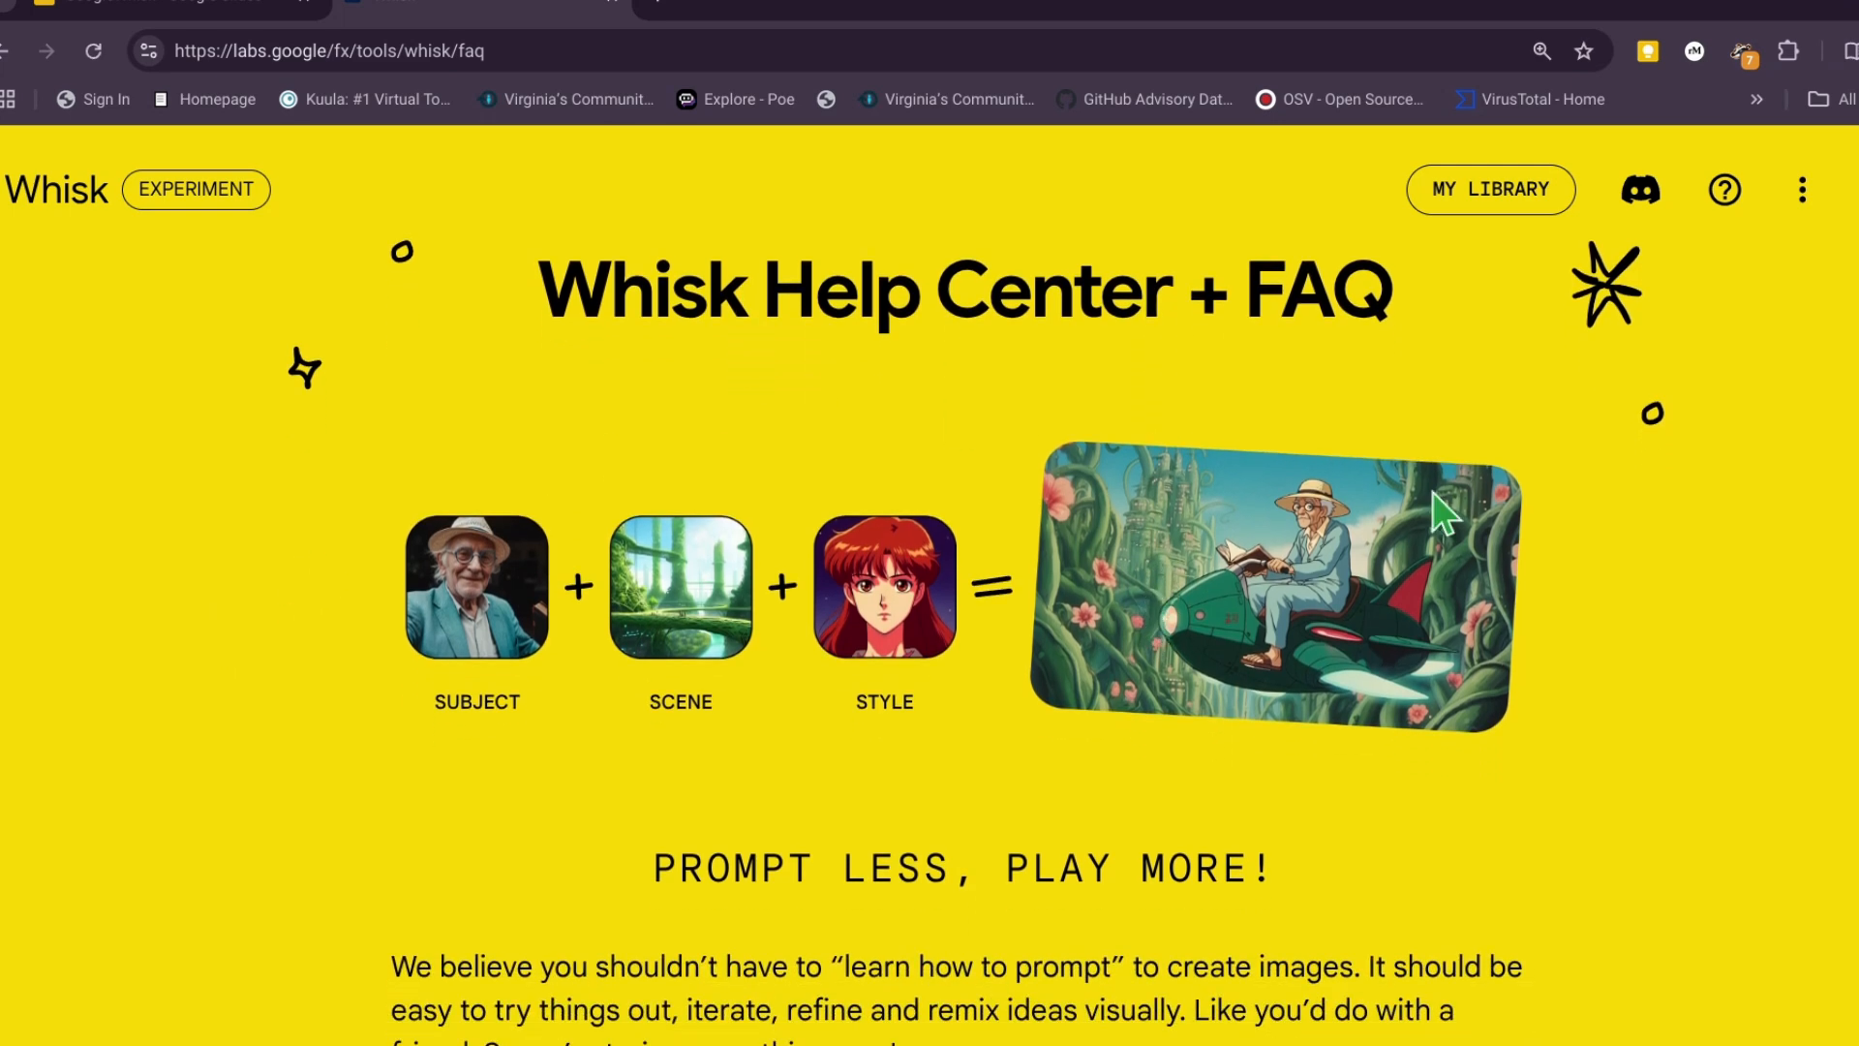
pyautogui.click(1472, 205)
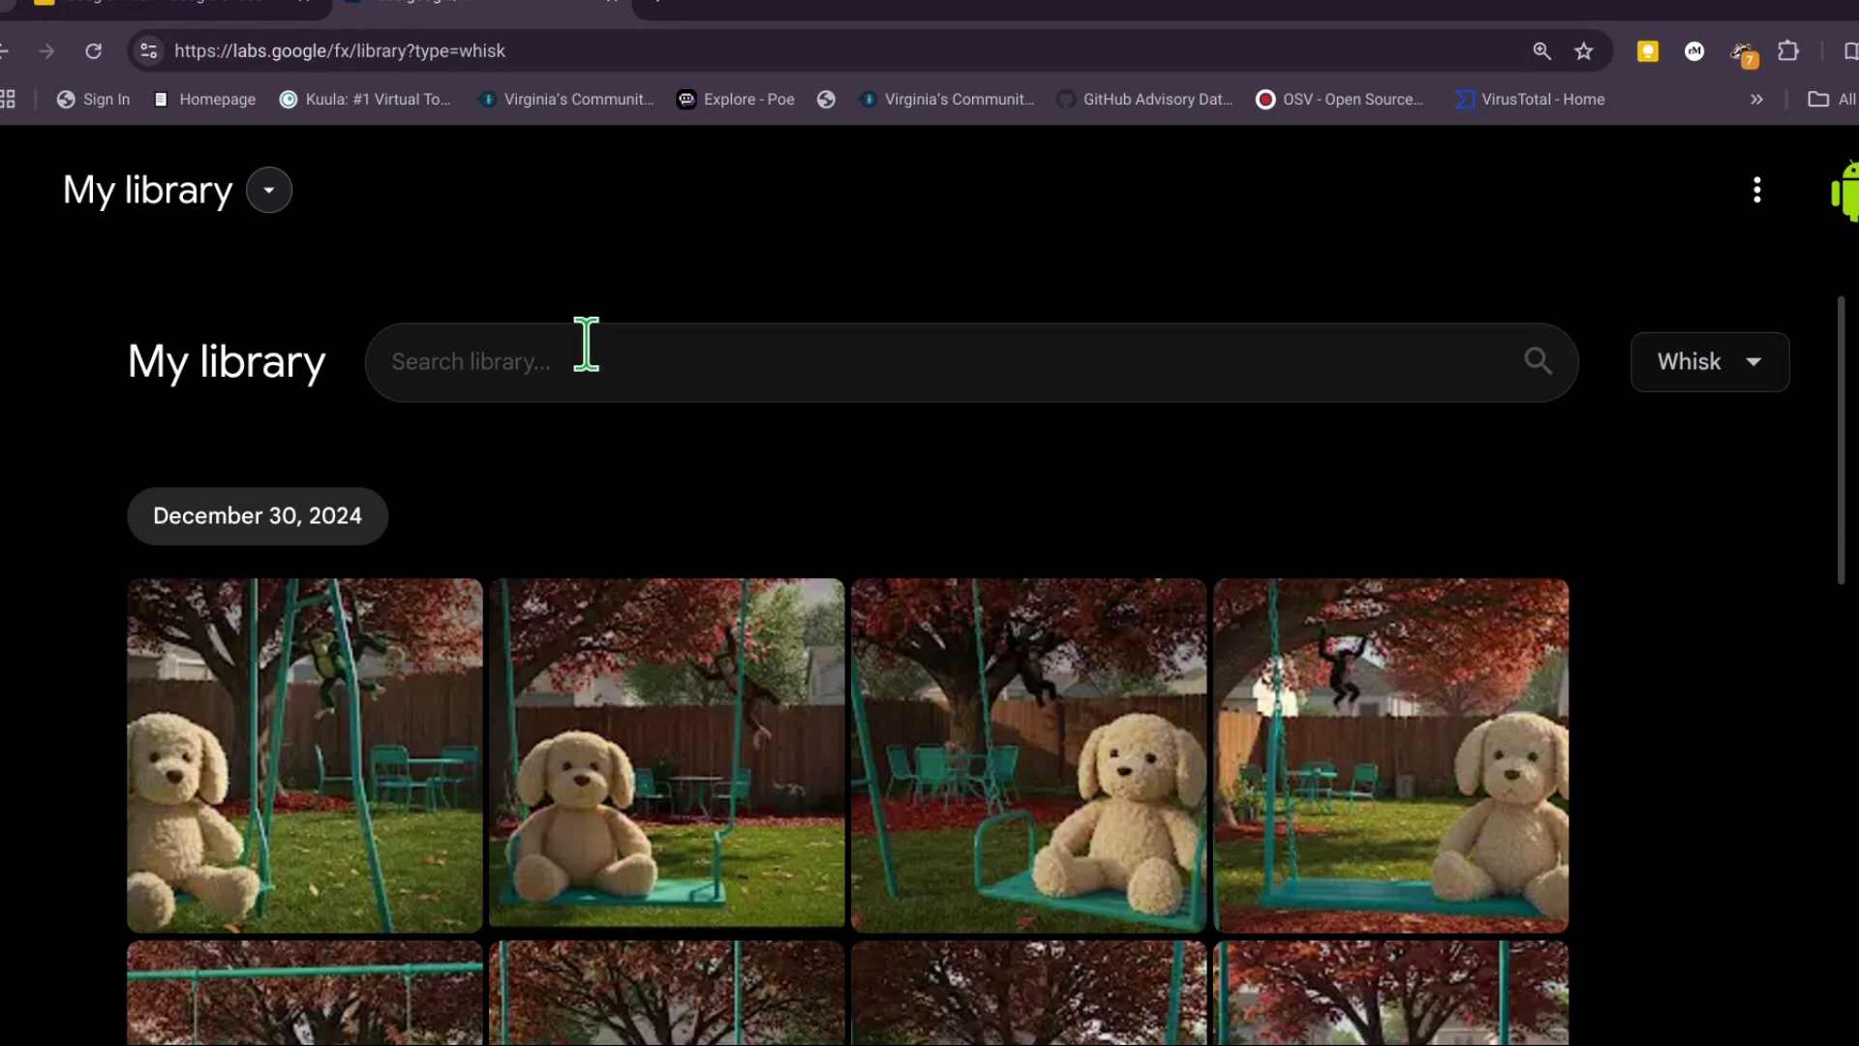
pyautogui.click(1757, 194)
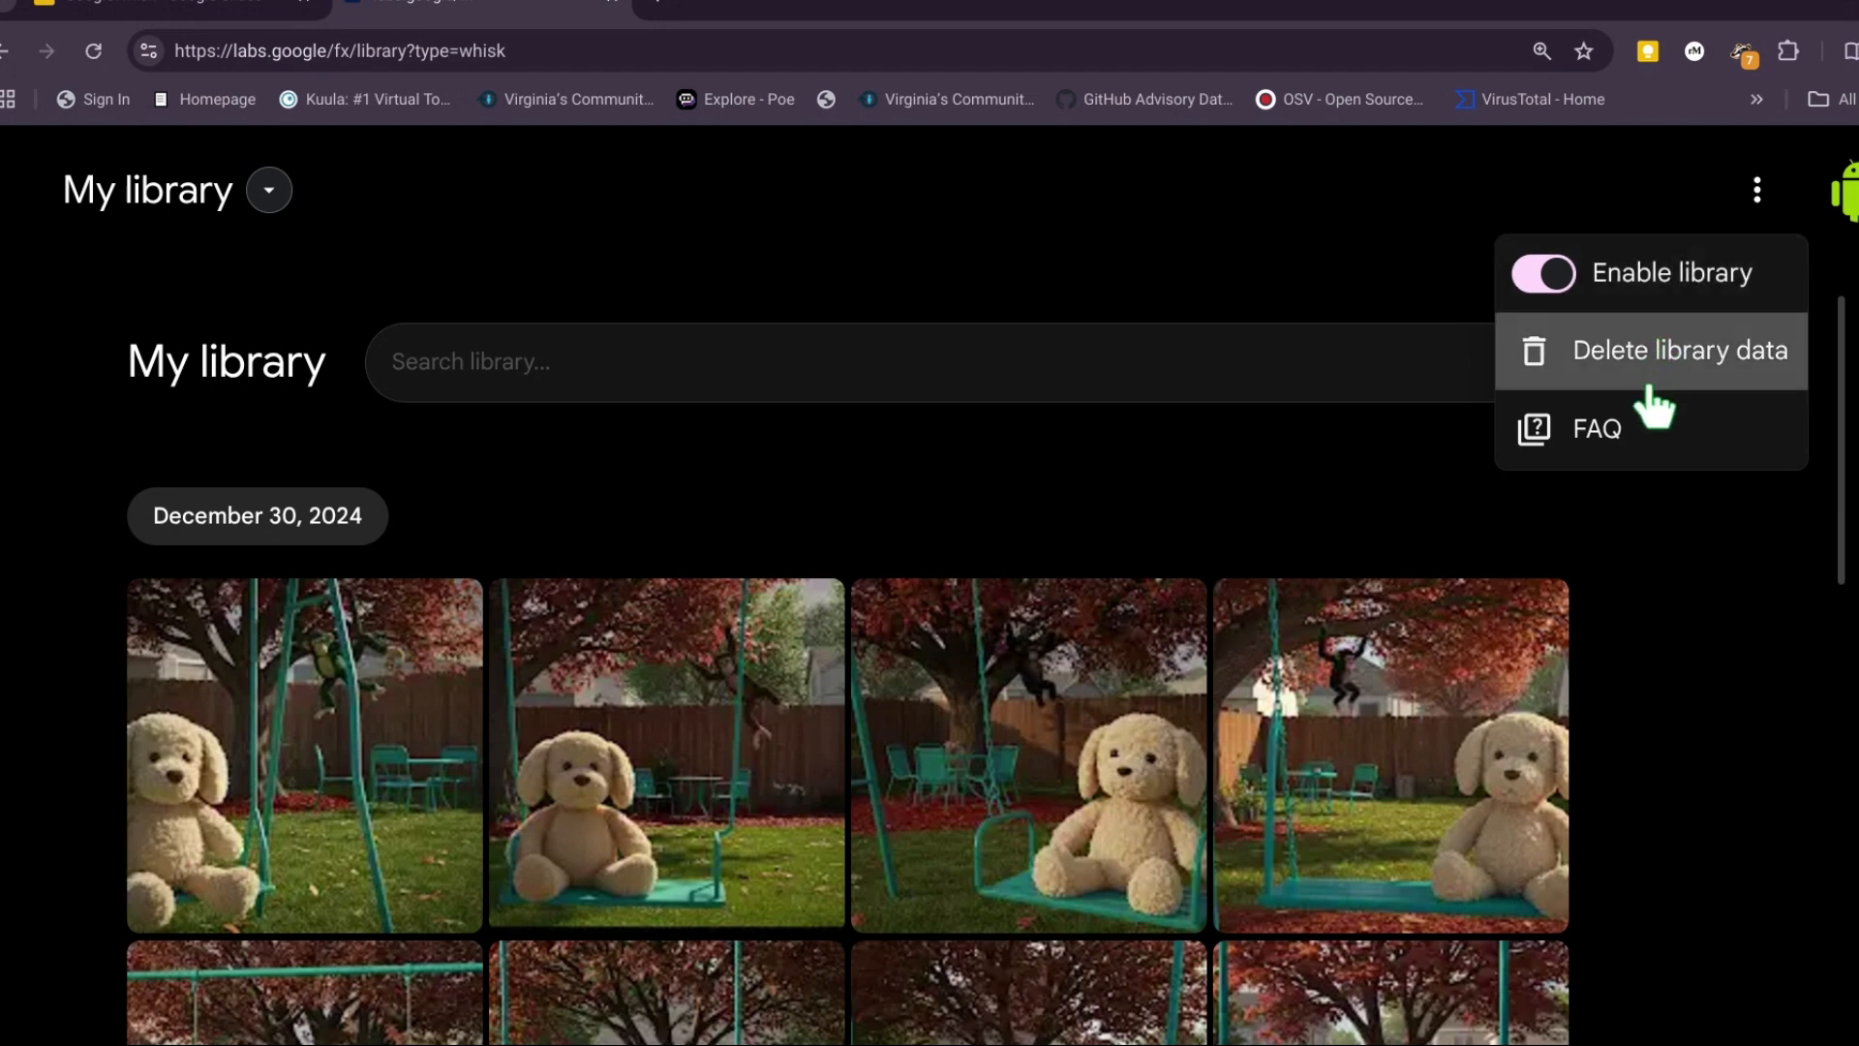
pyautogui.click(1634, 429)
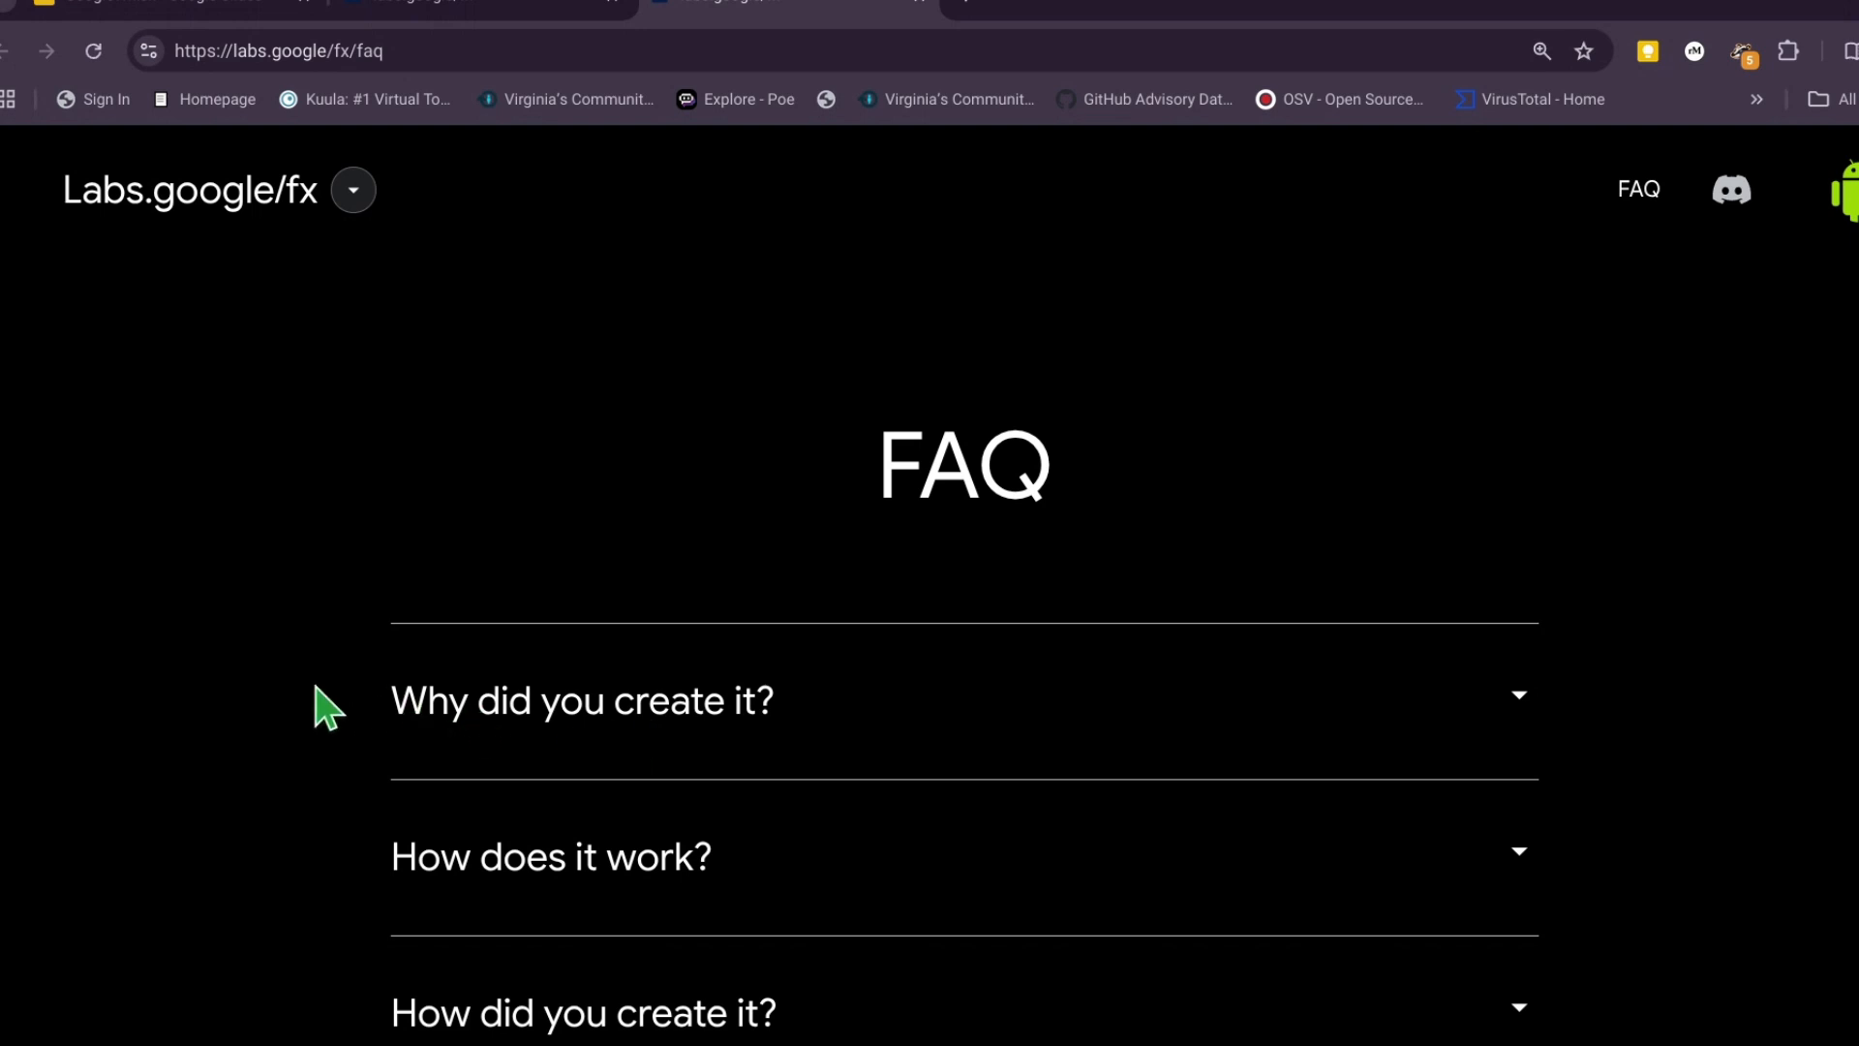
# - Go from the Labs.google/fx FAQ to the Whisk tool and reset the page zoom to its default
pyautogui.click(356, 199)
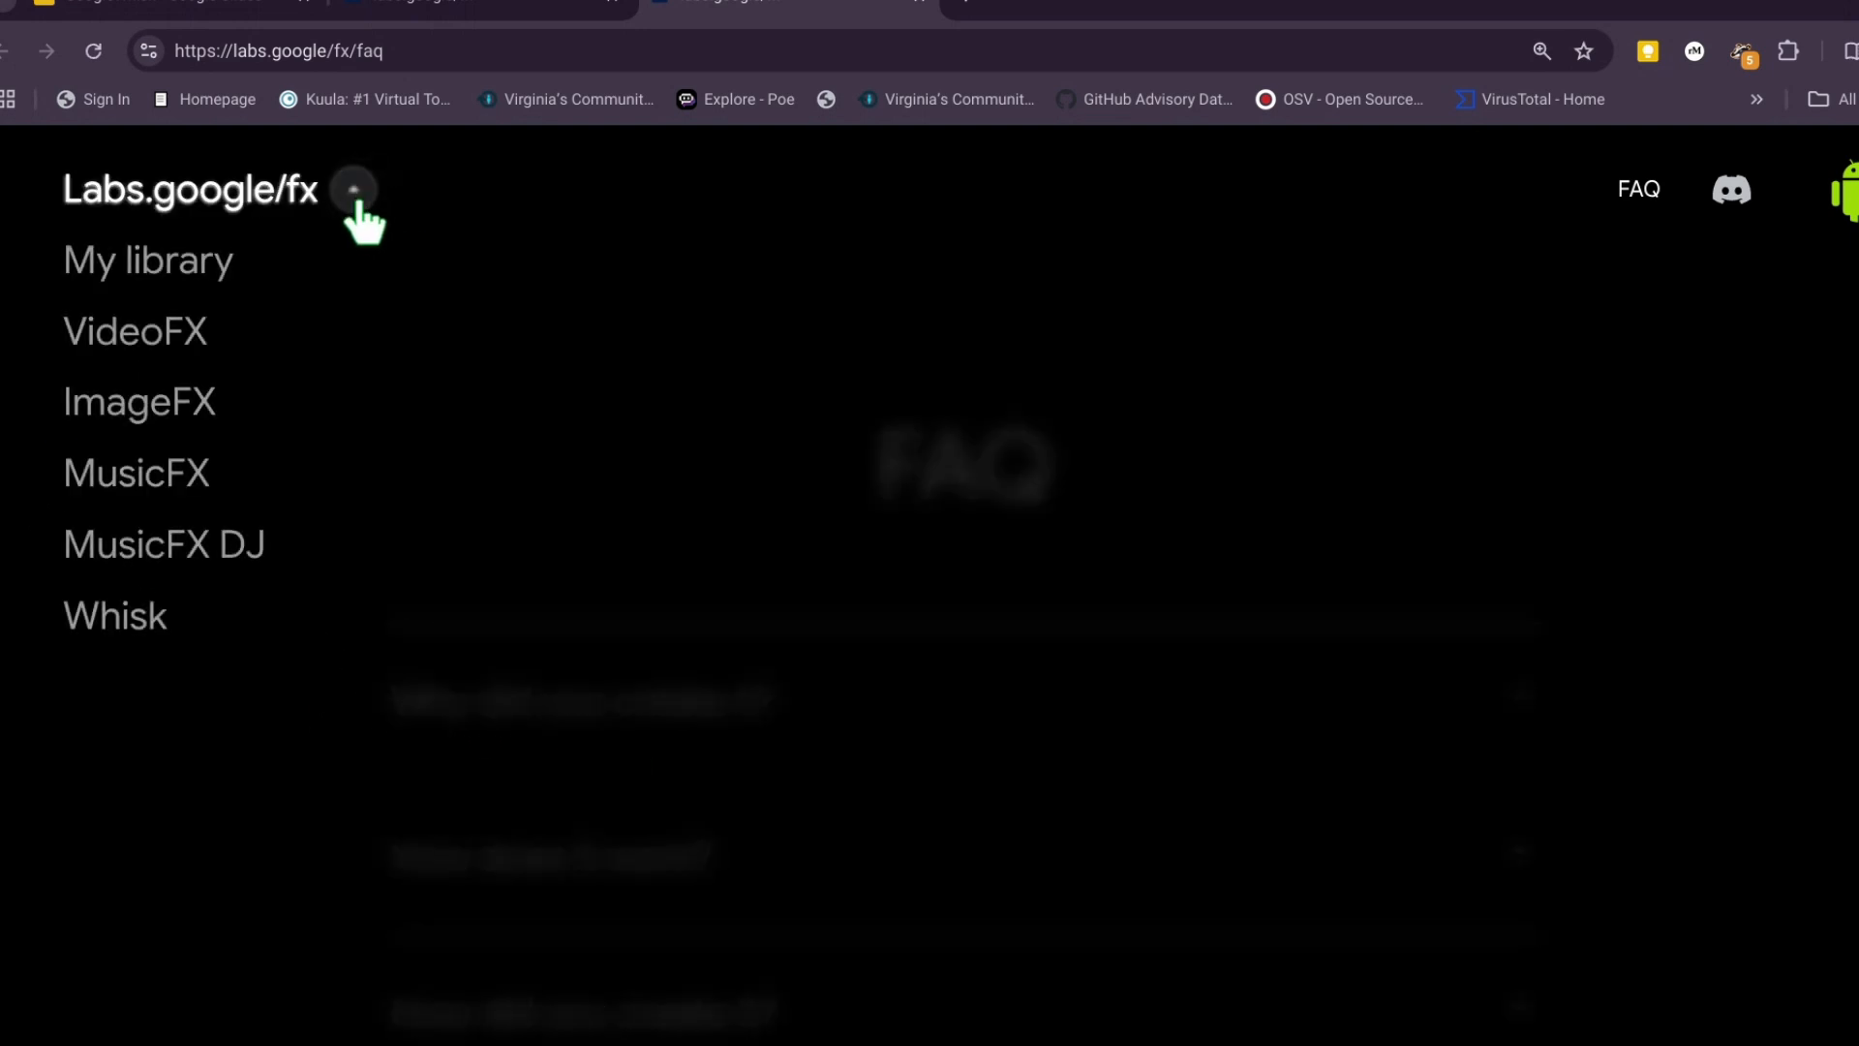
pyautogui.click(134, 624)
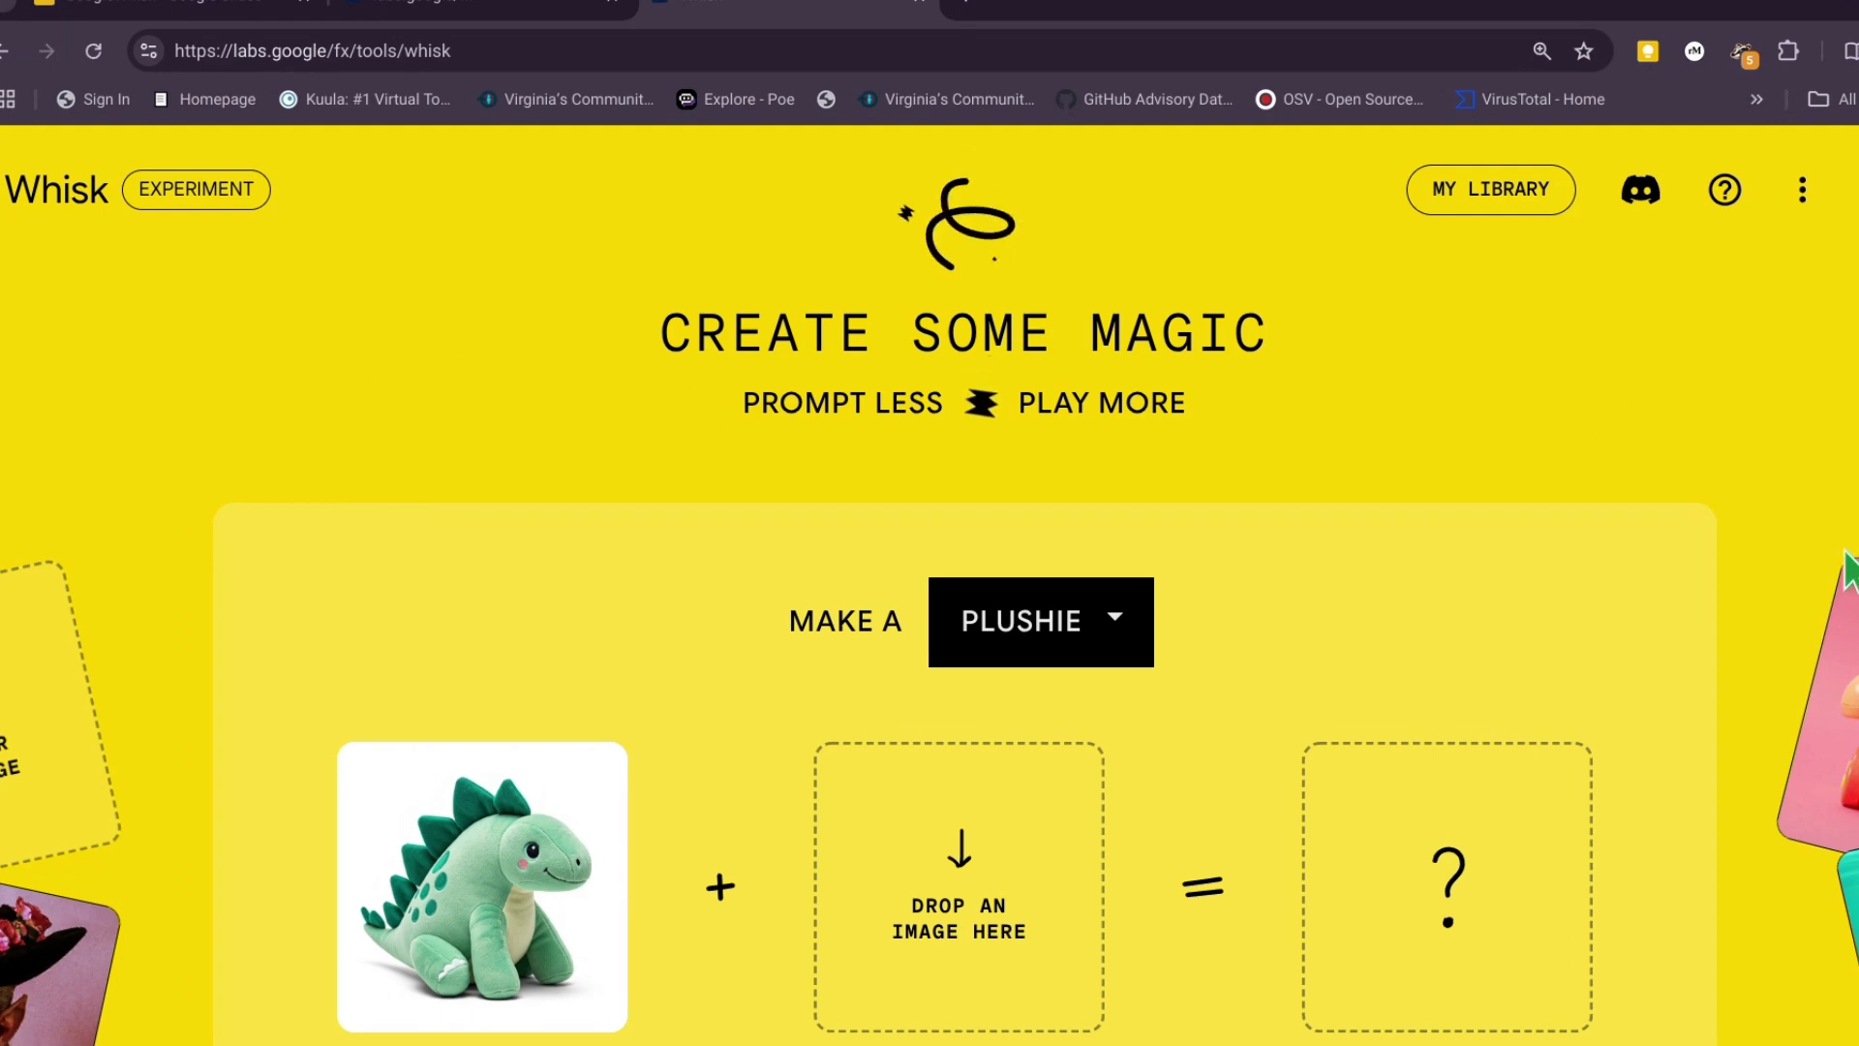
pyautogui.hotkey('ctrl', '0')
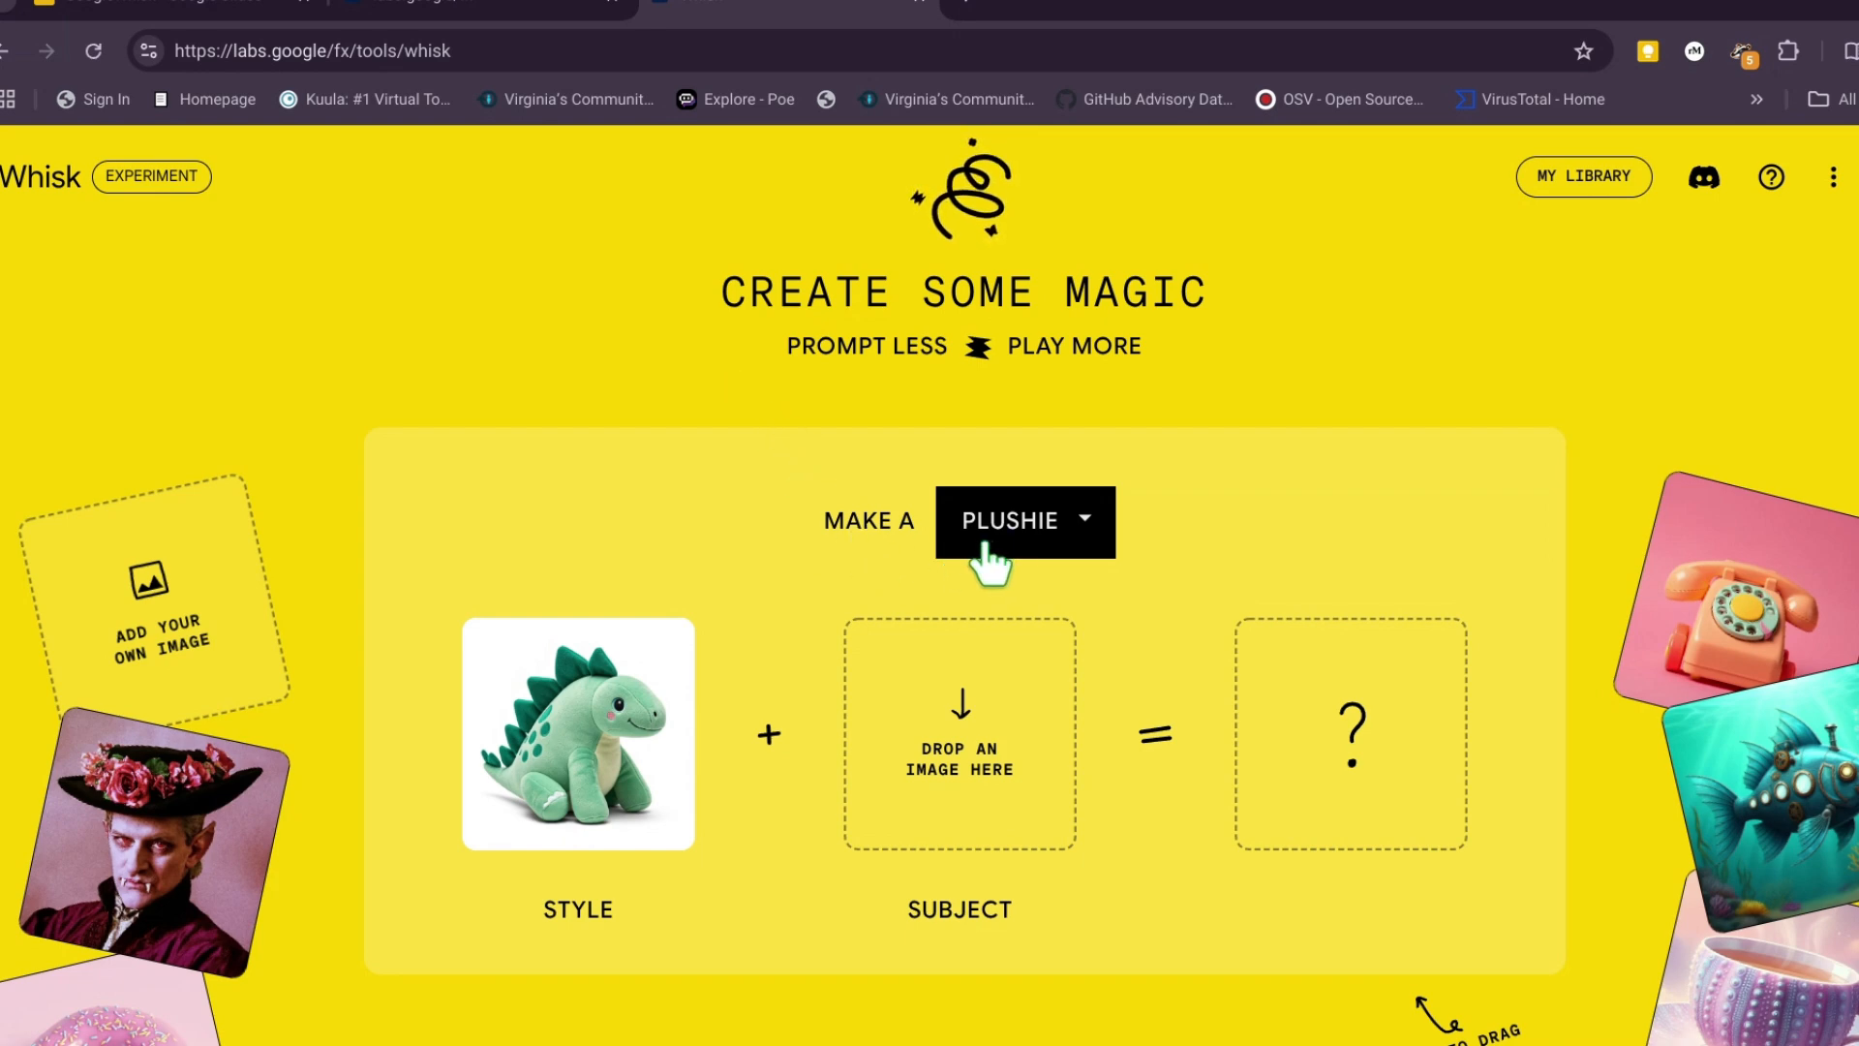
# - Review the output types offered for the "Make a" choice, keeping Plushie selected
pyautogui.click(1099, 537)
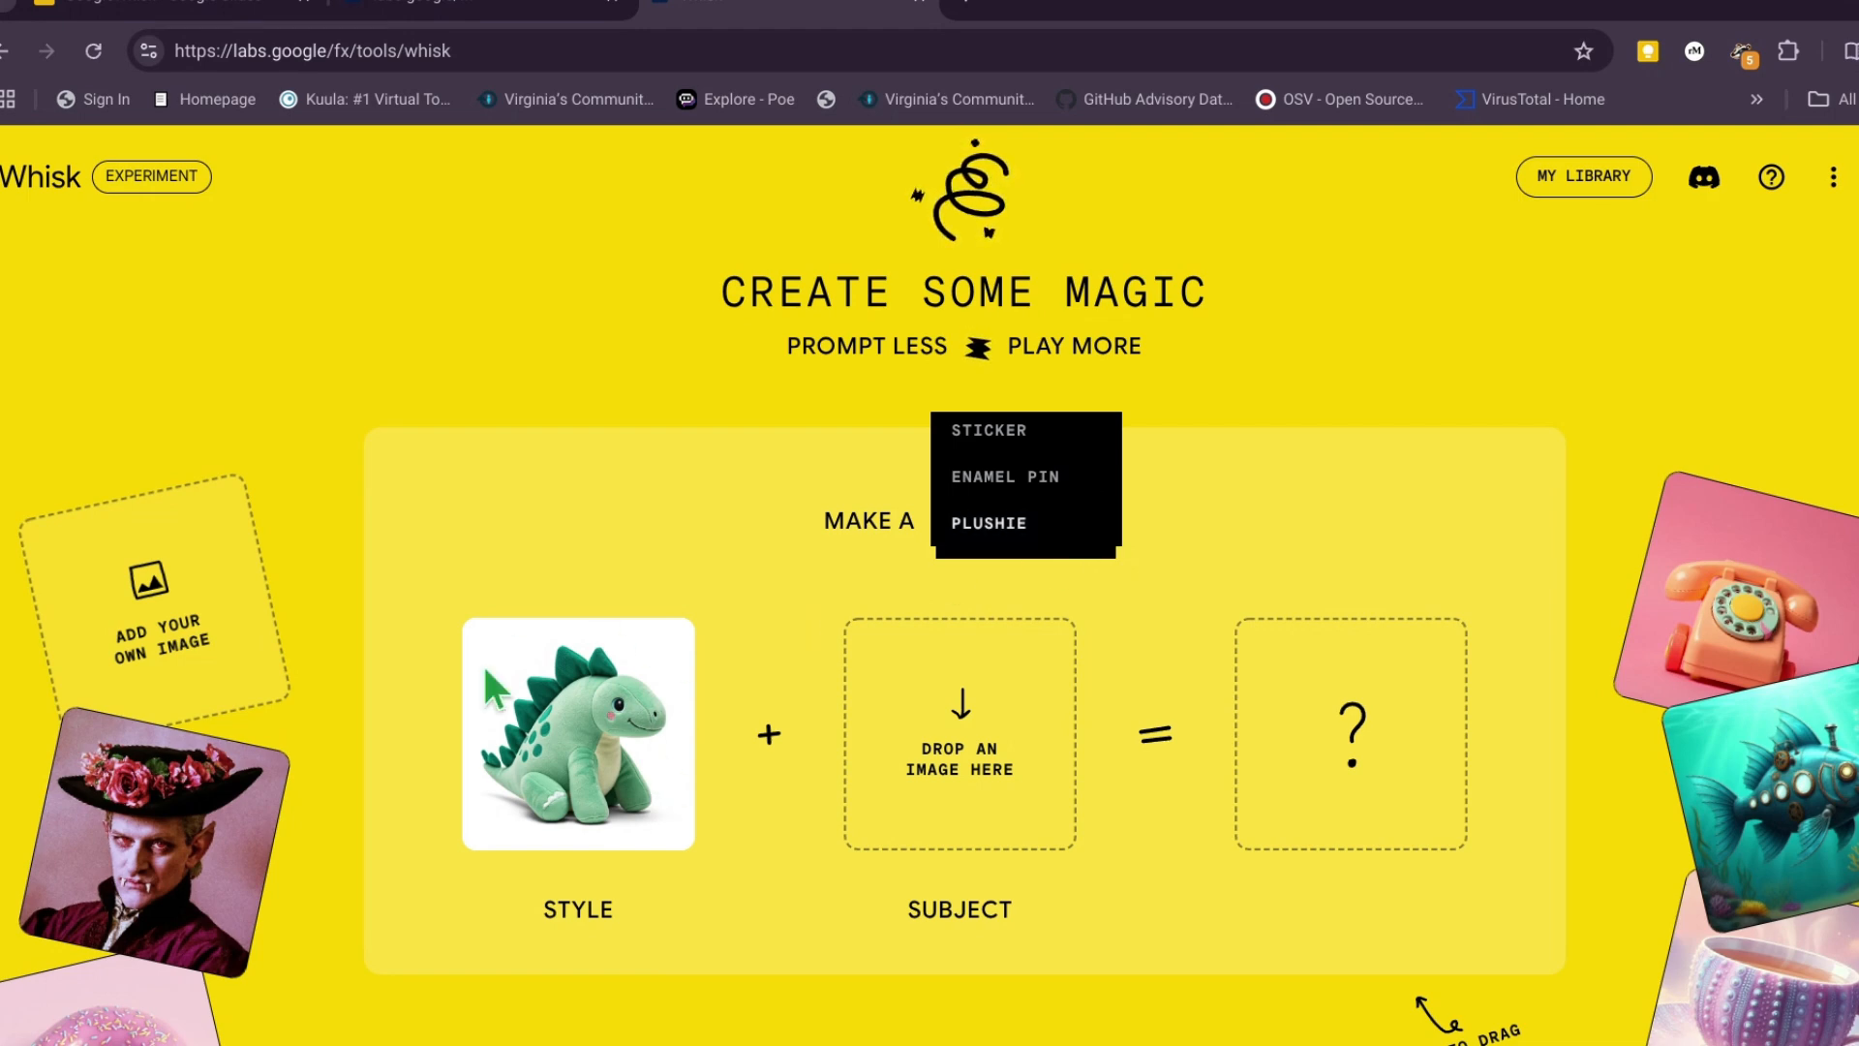
pyautogui.click(657, 504)
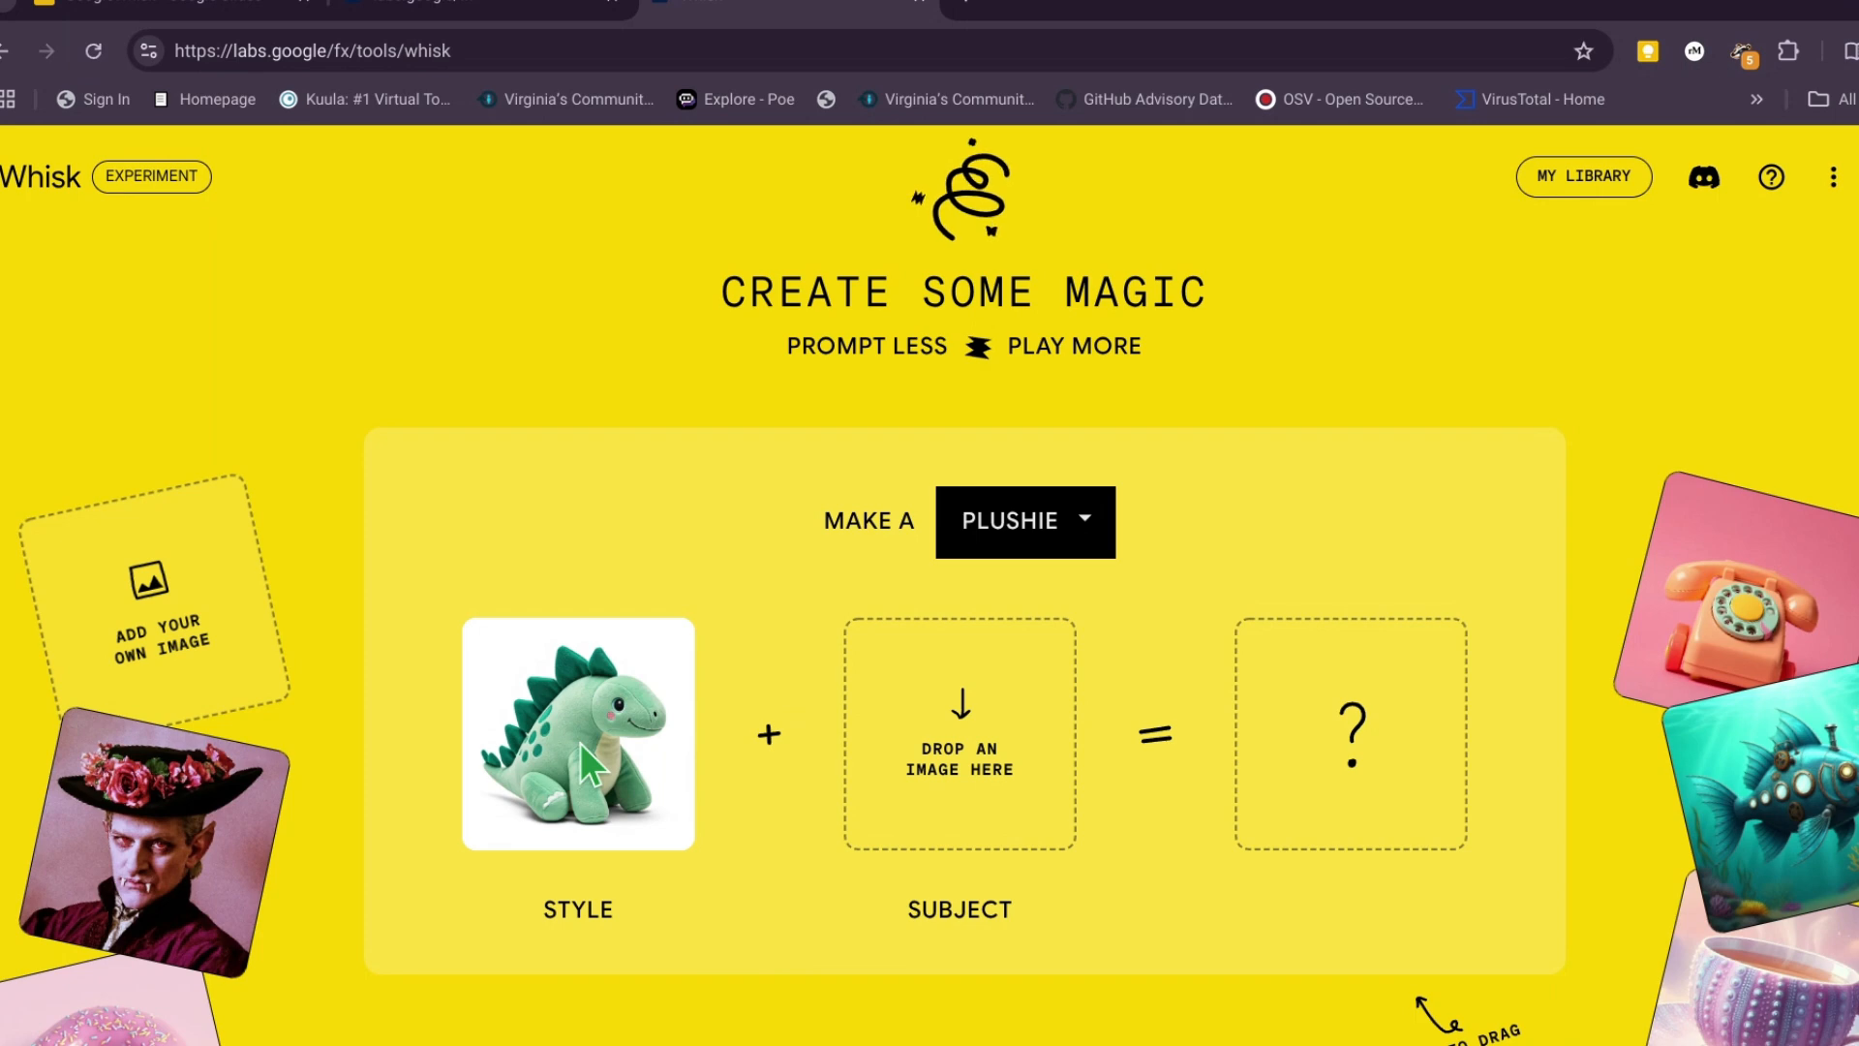
pyautogui.click(1079, 523)
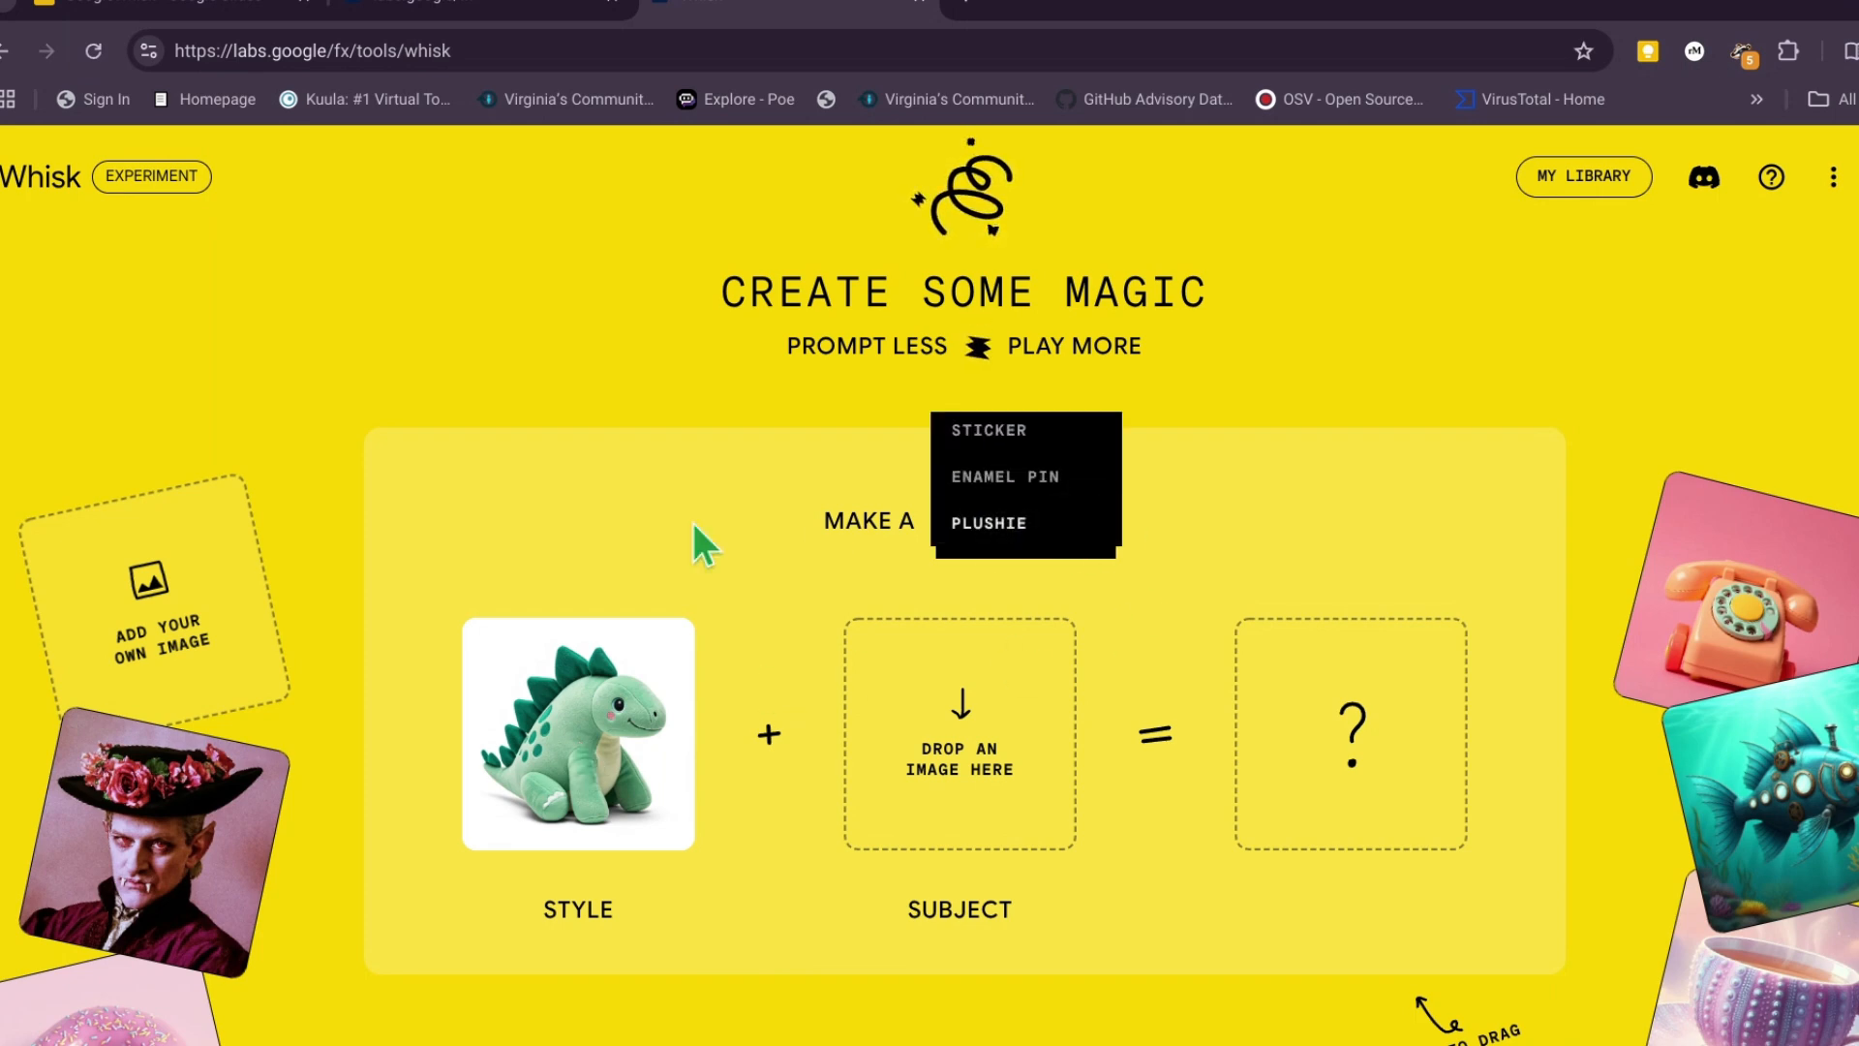
pyautogui.click(646, 516)
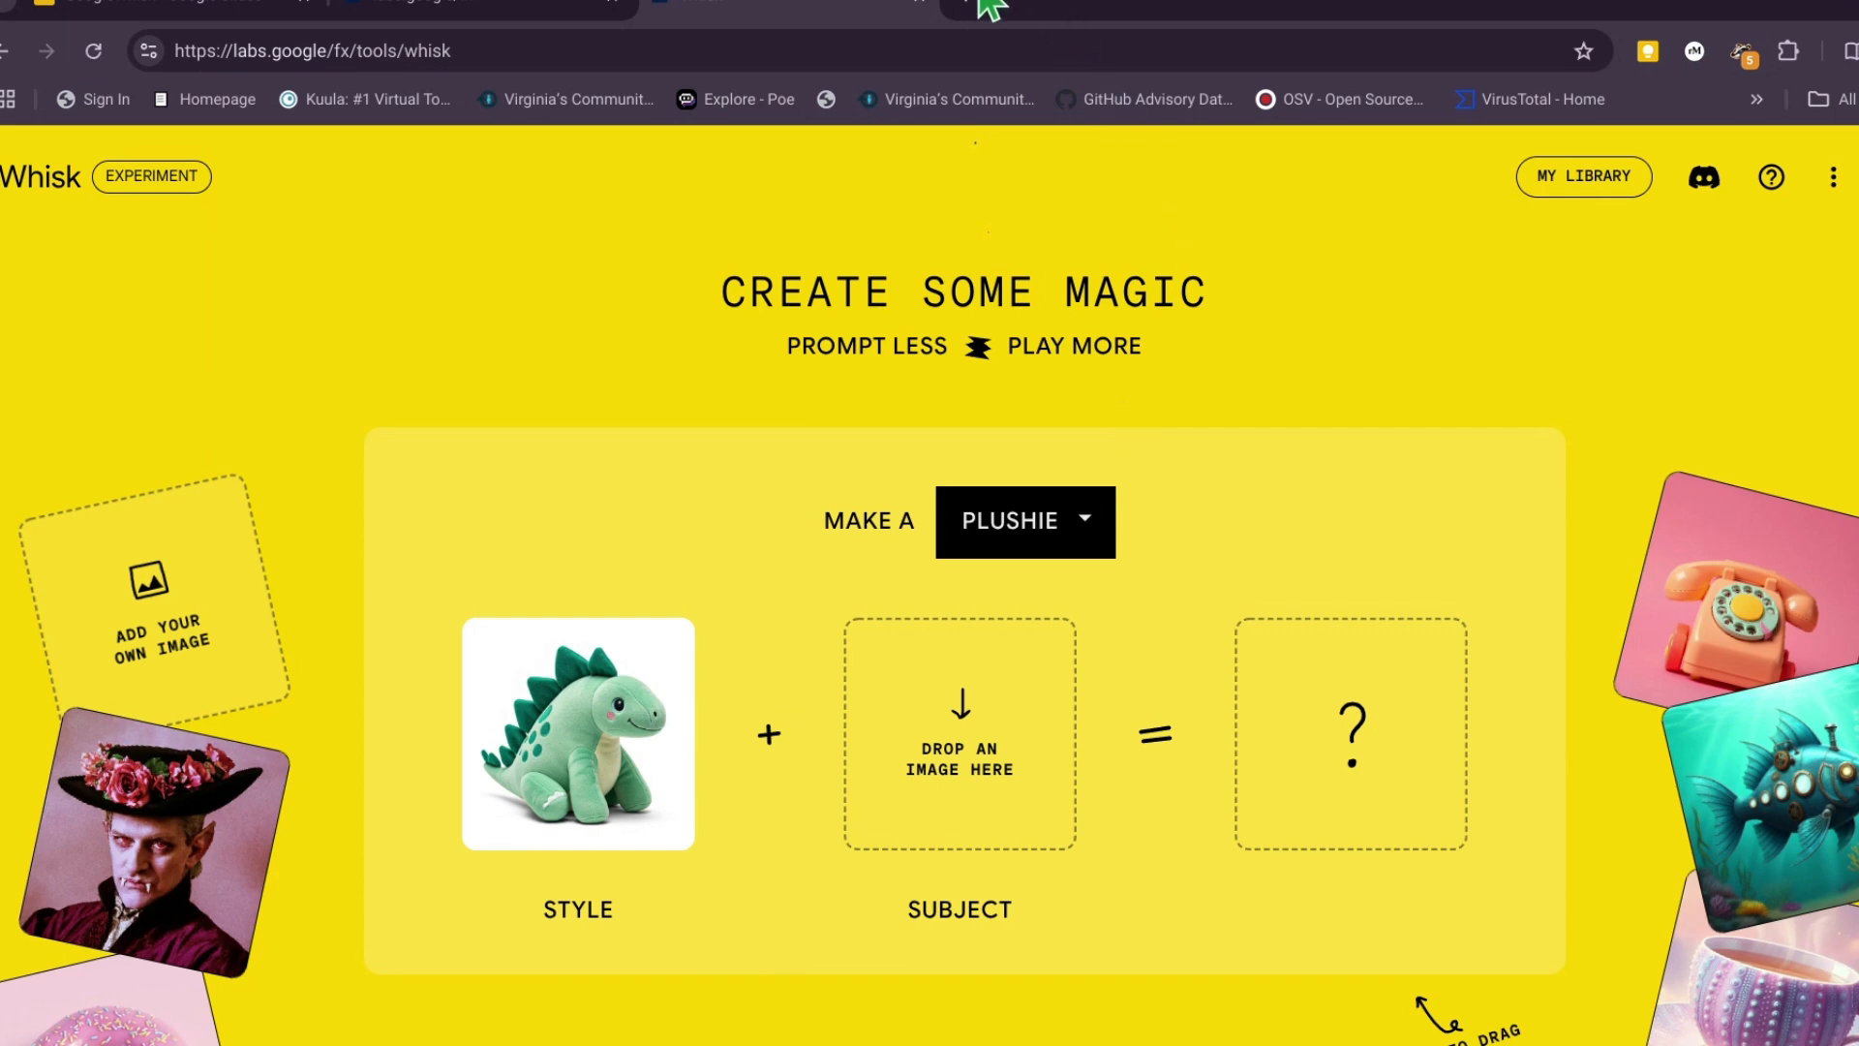
# - Upload Logo.png from the rabbitr1 folder in My Drive as the subject to make a plushie
pyautogui.click(938, 737)
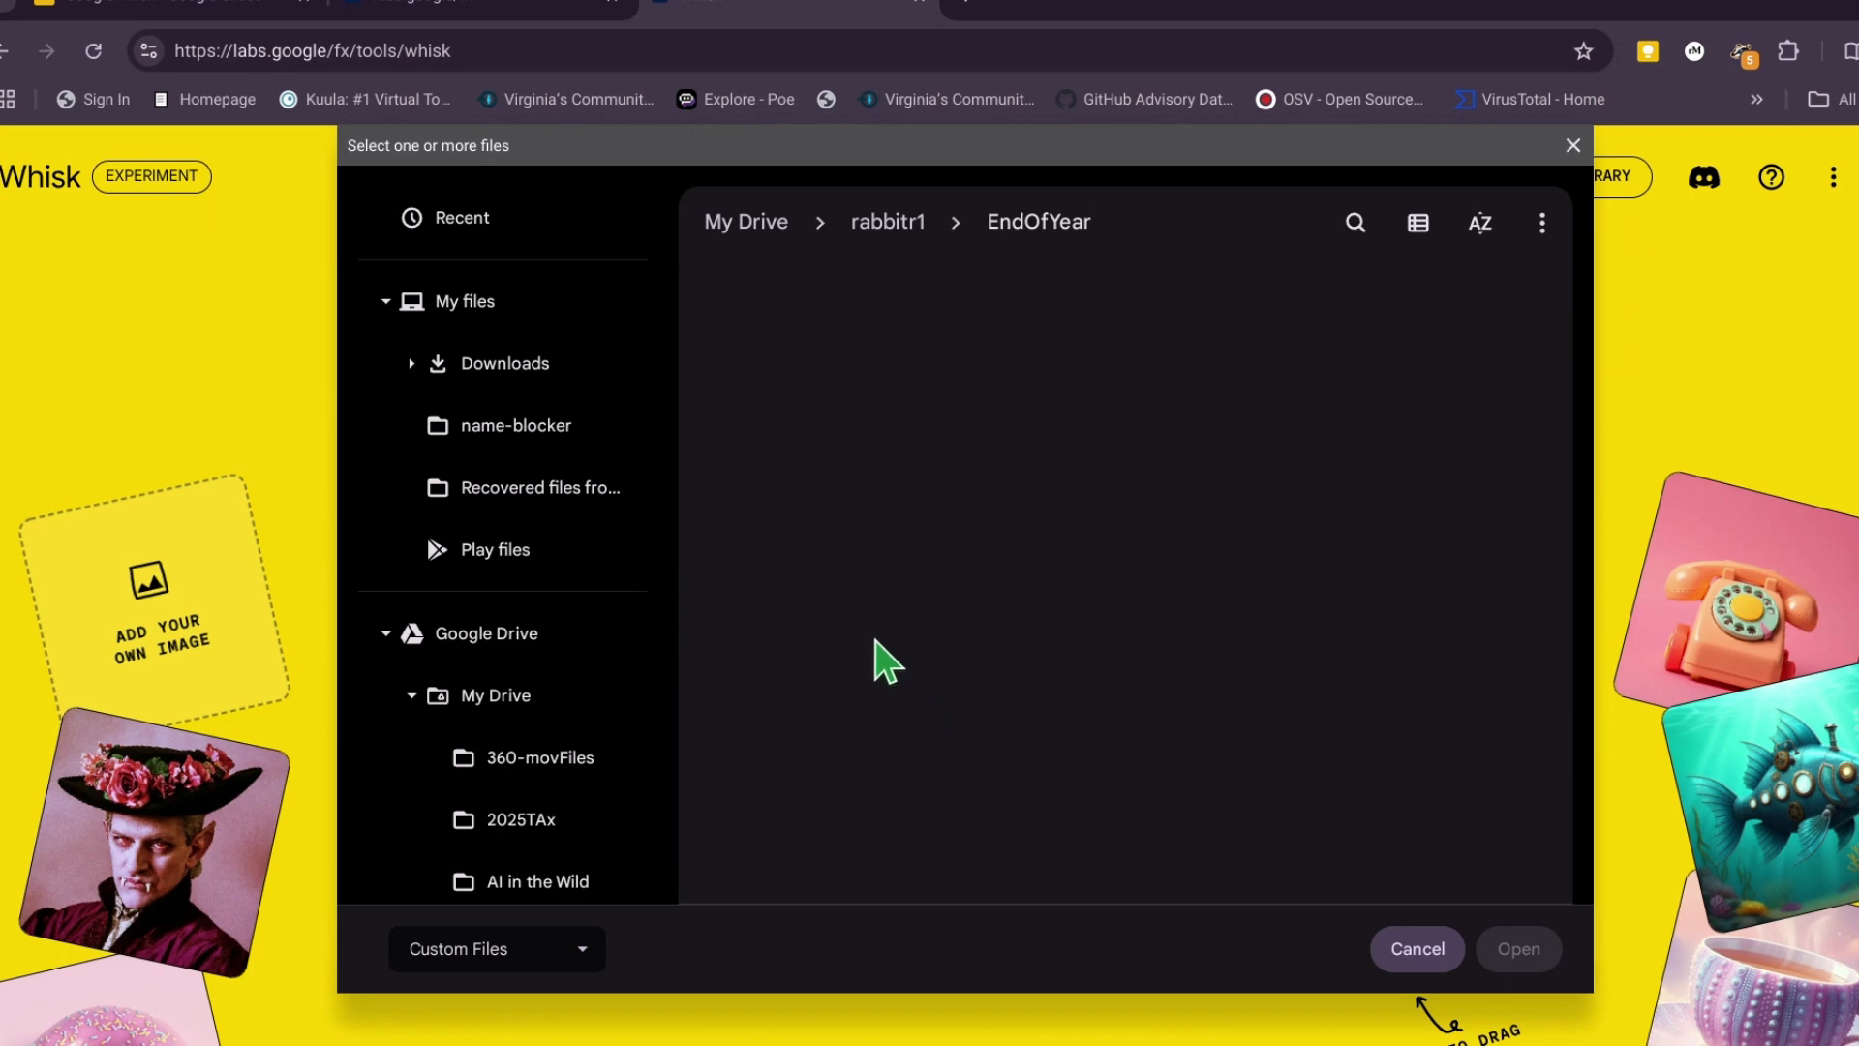
pyautogui.click(914, 232)
pyautogui.scroll(-10, 1210, 619)
pyautogui.scroll(-5, 1351, 644)
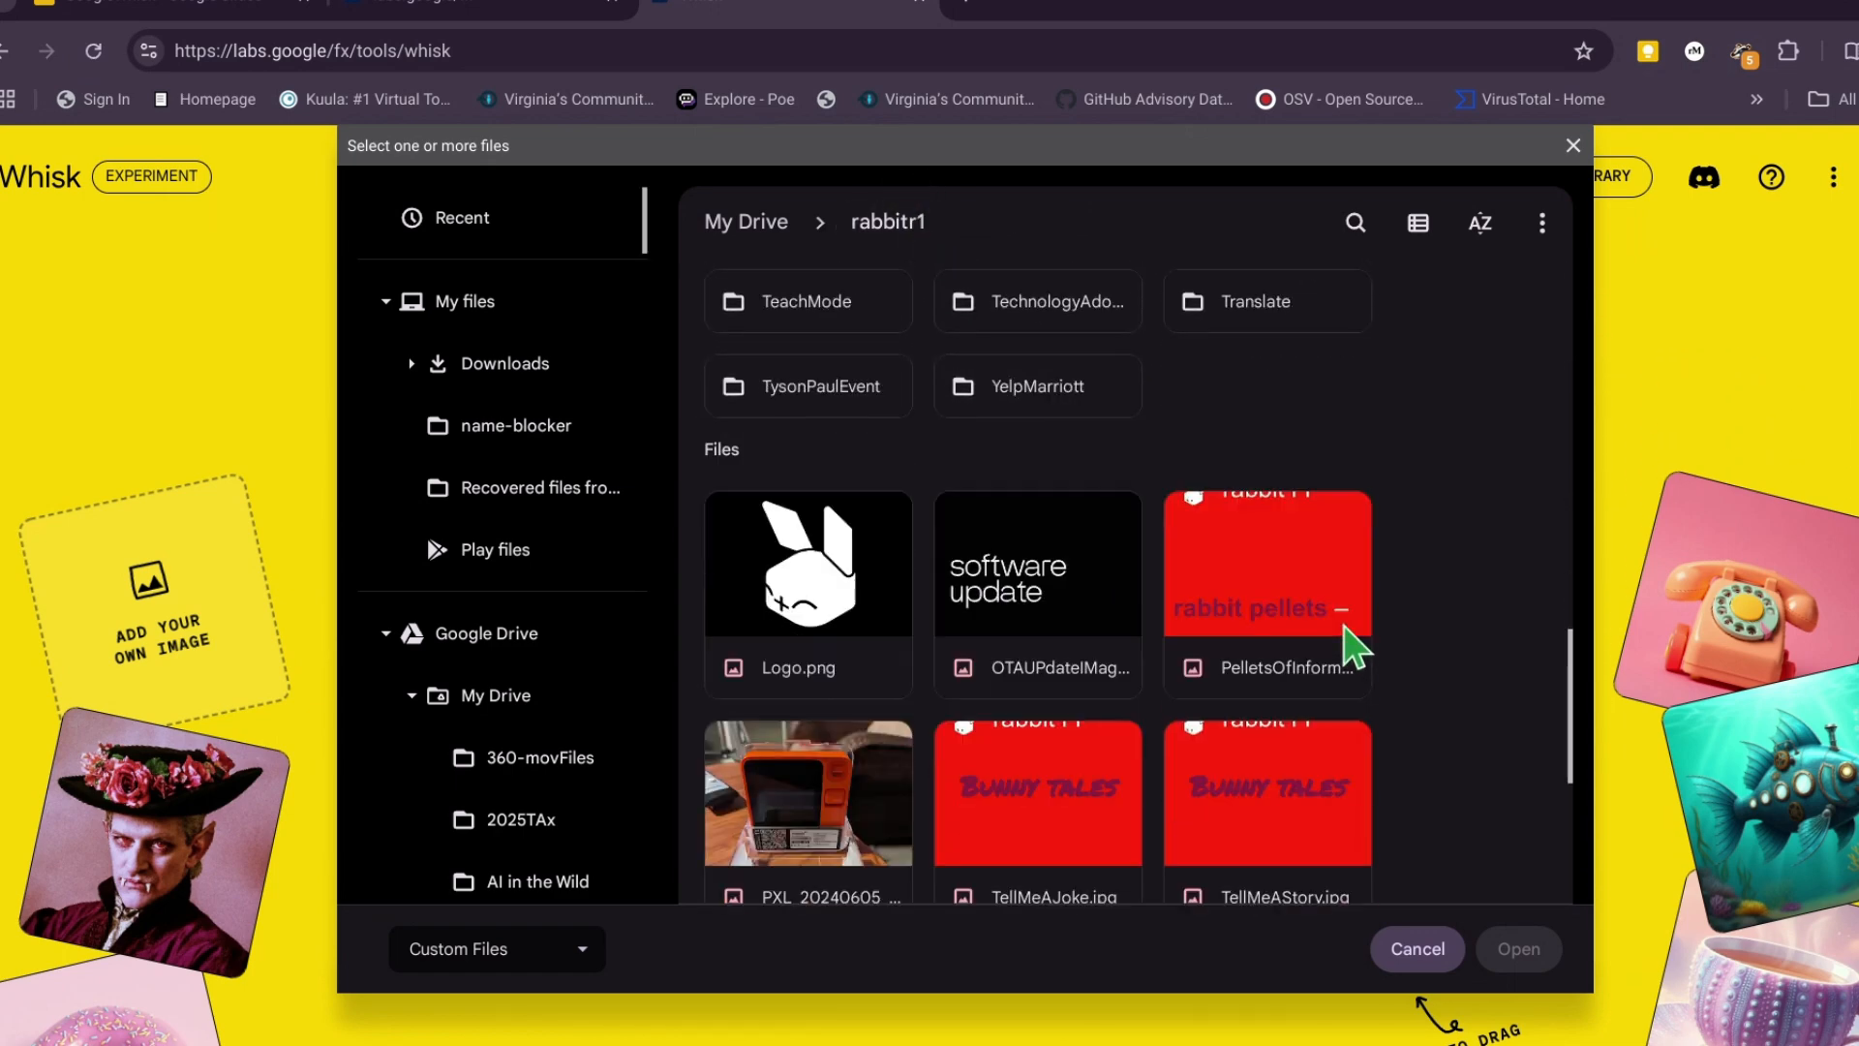
pyautogui.scroll(-1, 1350, 644)
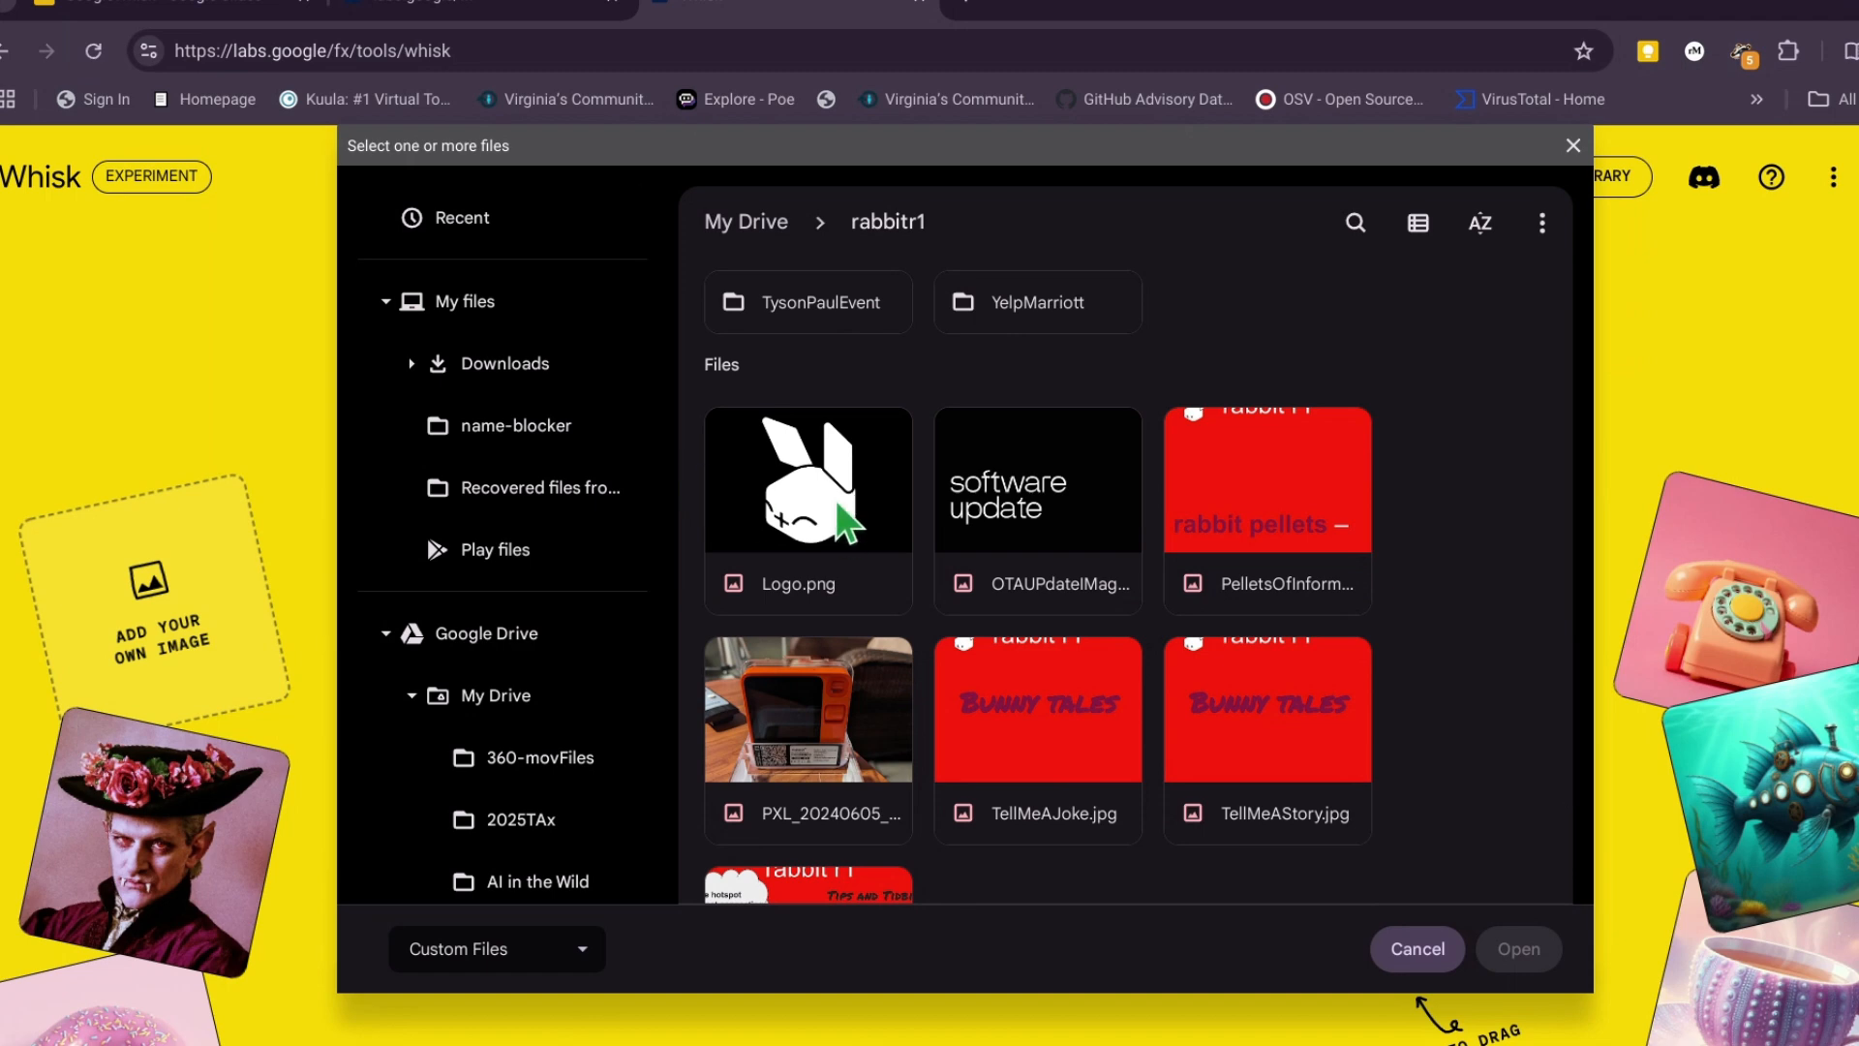
pyautogui.click(831, 511)
pyautogui.click(1516, 953)
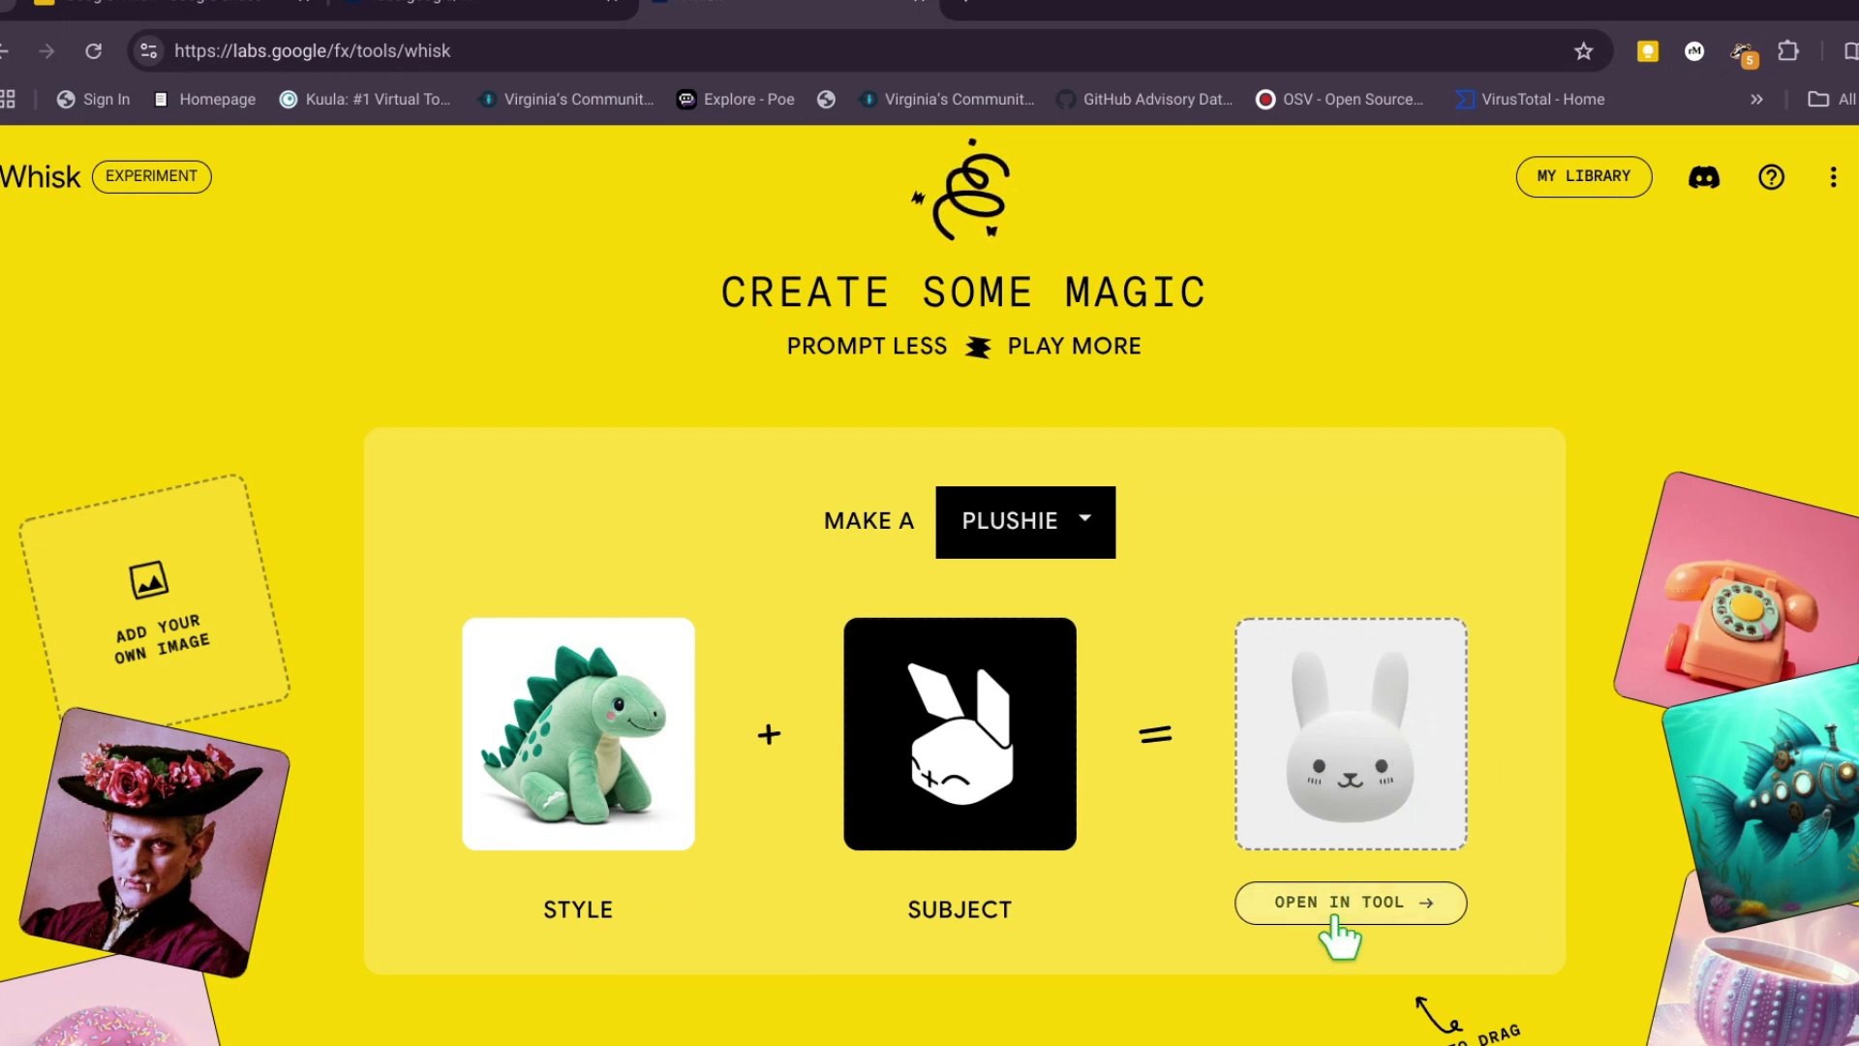
# - Start a new Whisk creation from scratch with empty subject, scene and style slots
pyautogui.scroll(-2, 1182, 817)
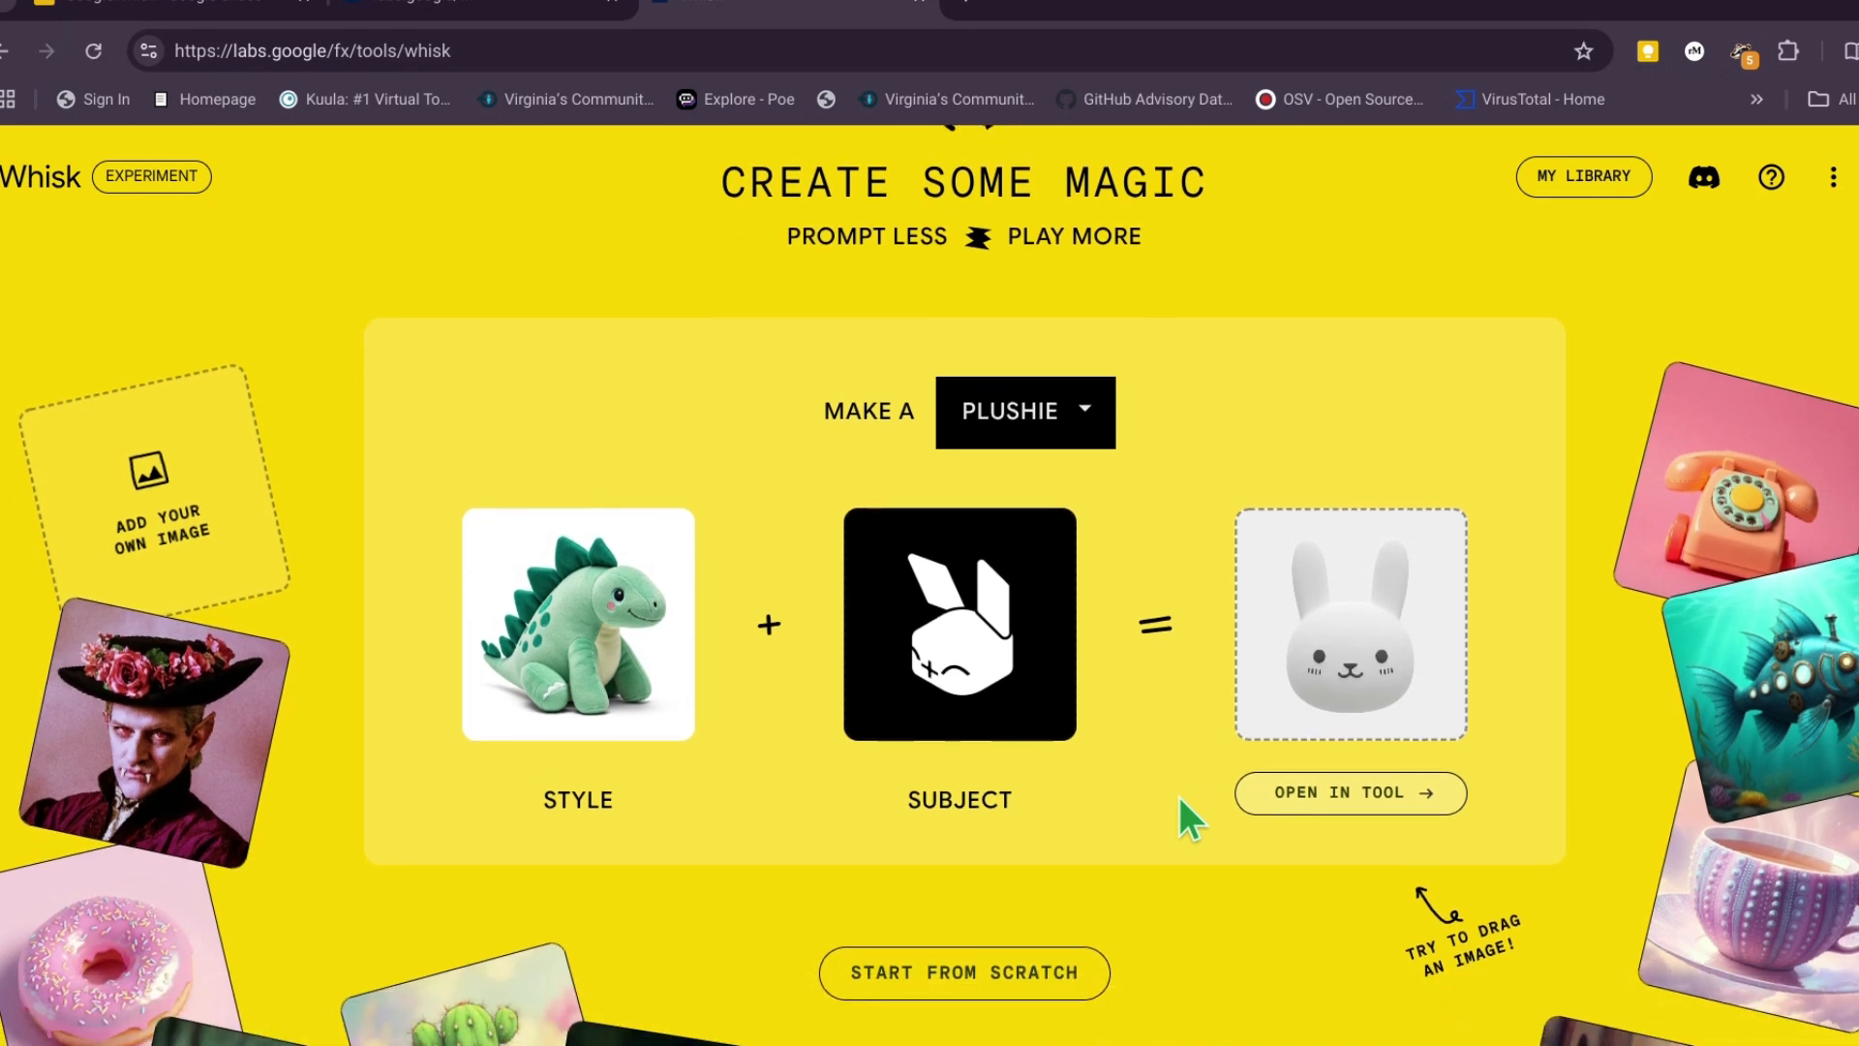
pyautogui.scroll(-1, 1179, 799)
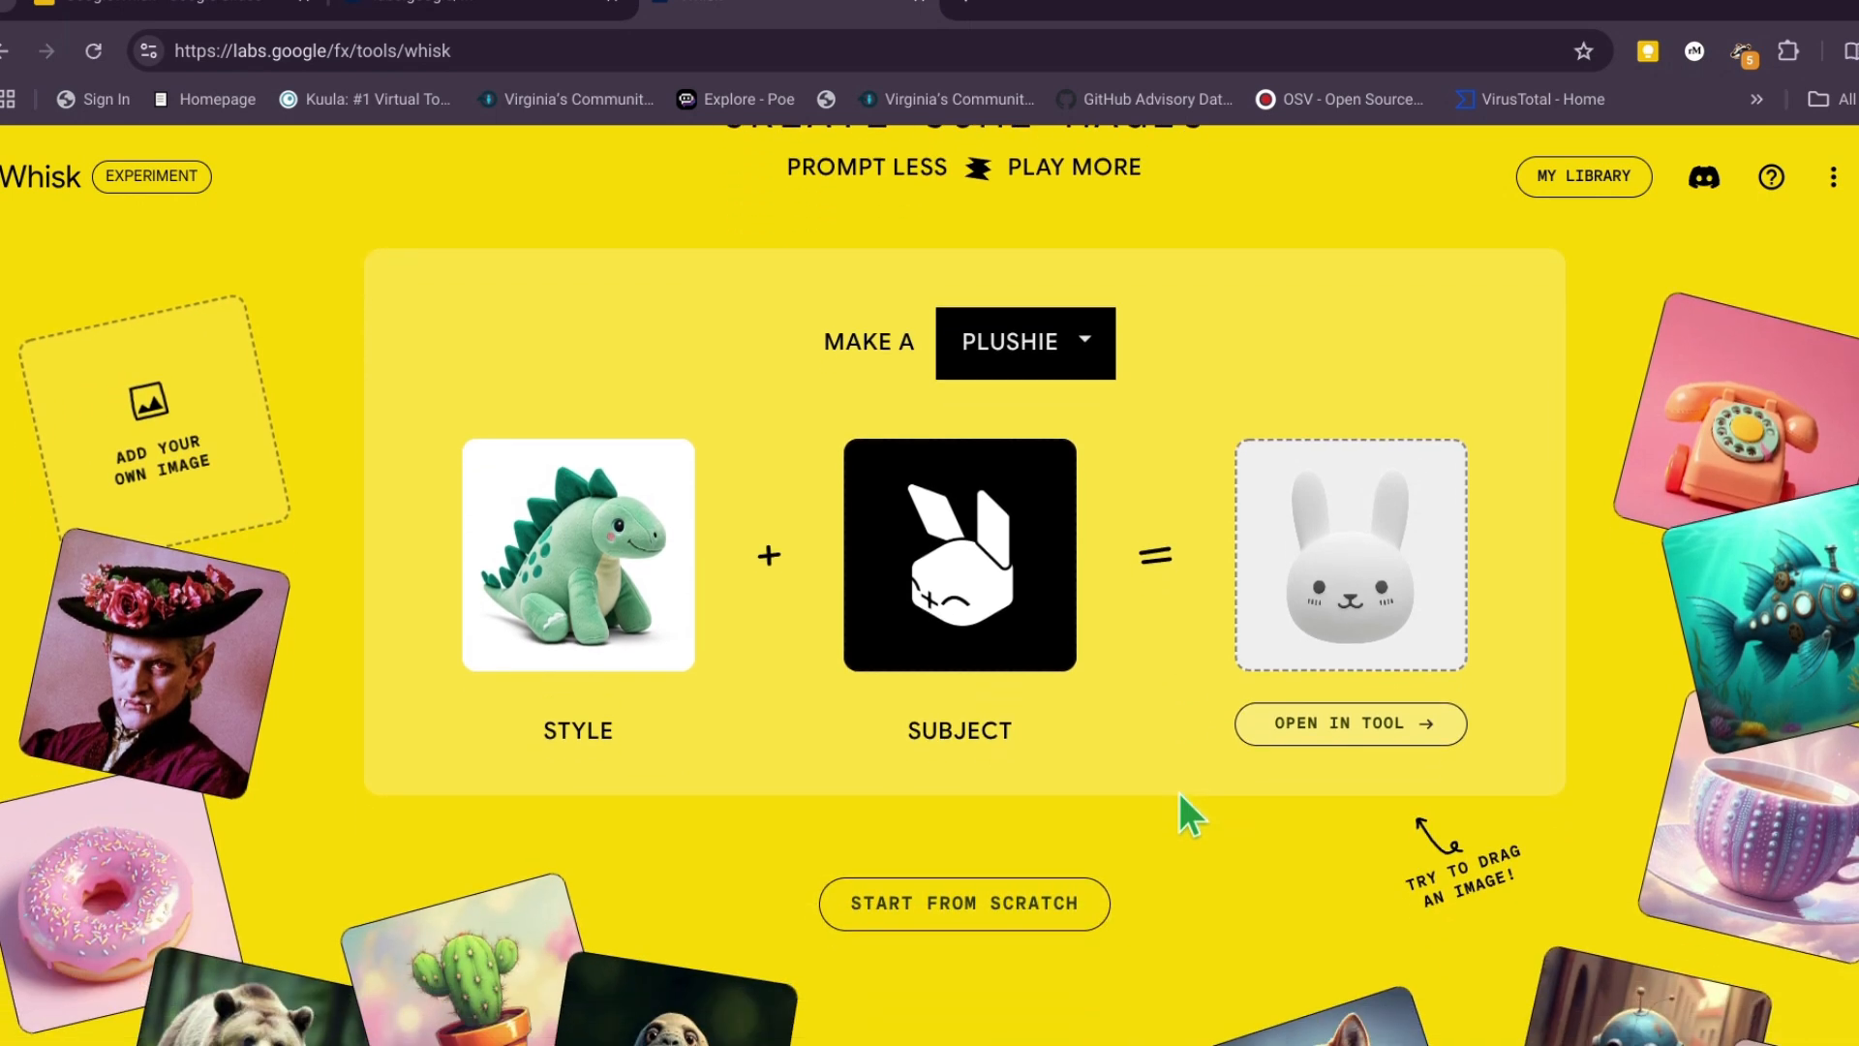
pyautogui.click(912, 902)
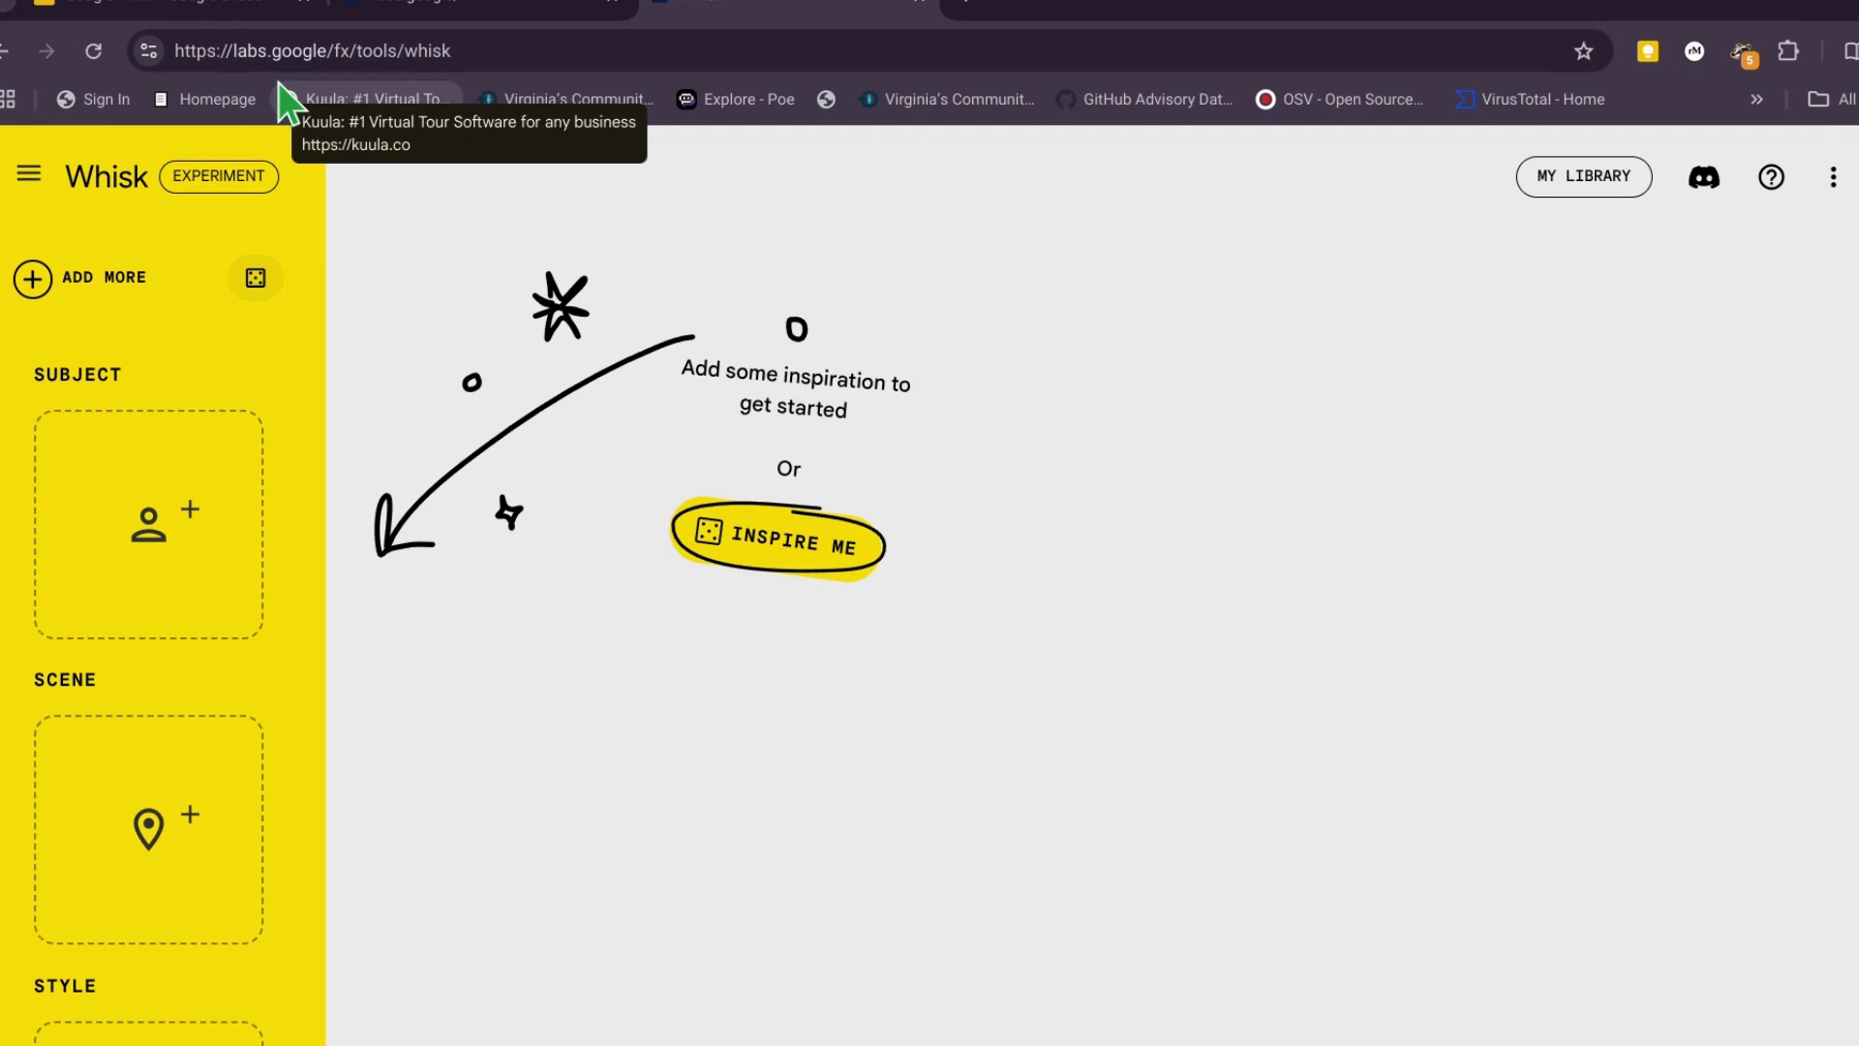
# - Generate the subject image from the text prompt "Rabbit"
pyautogui.moveTo(172, 527)
pyautogui.scroll(-1, 172, 528)
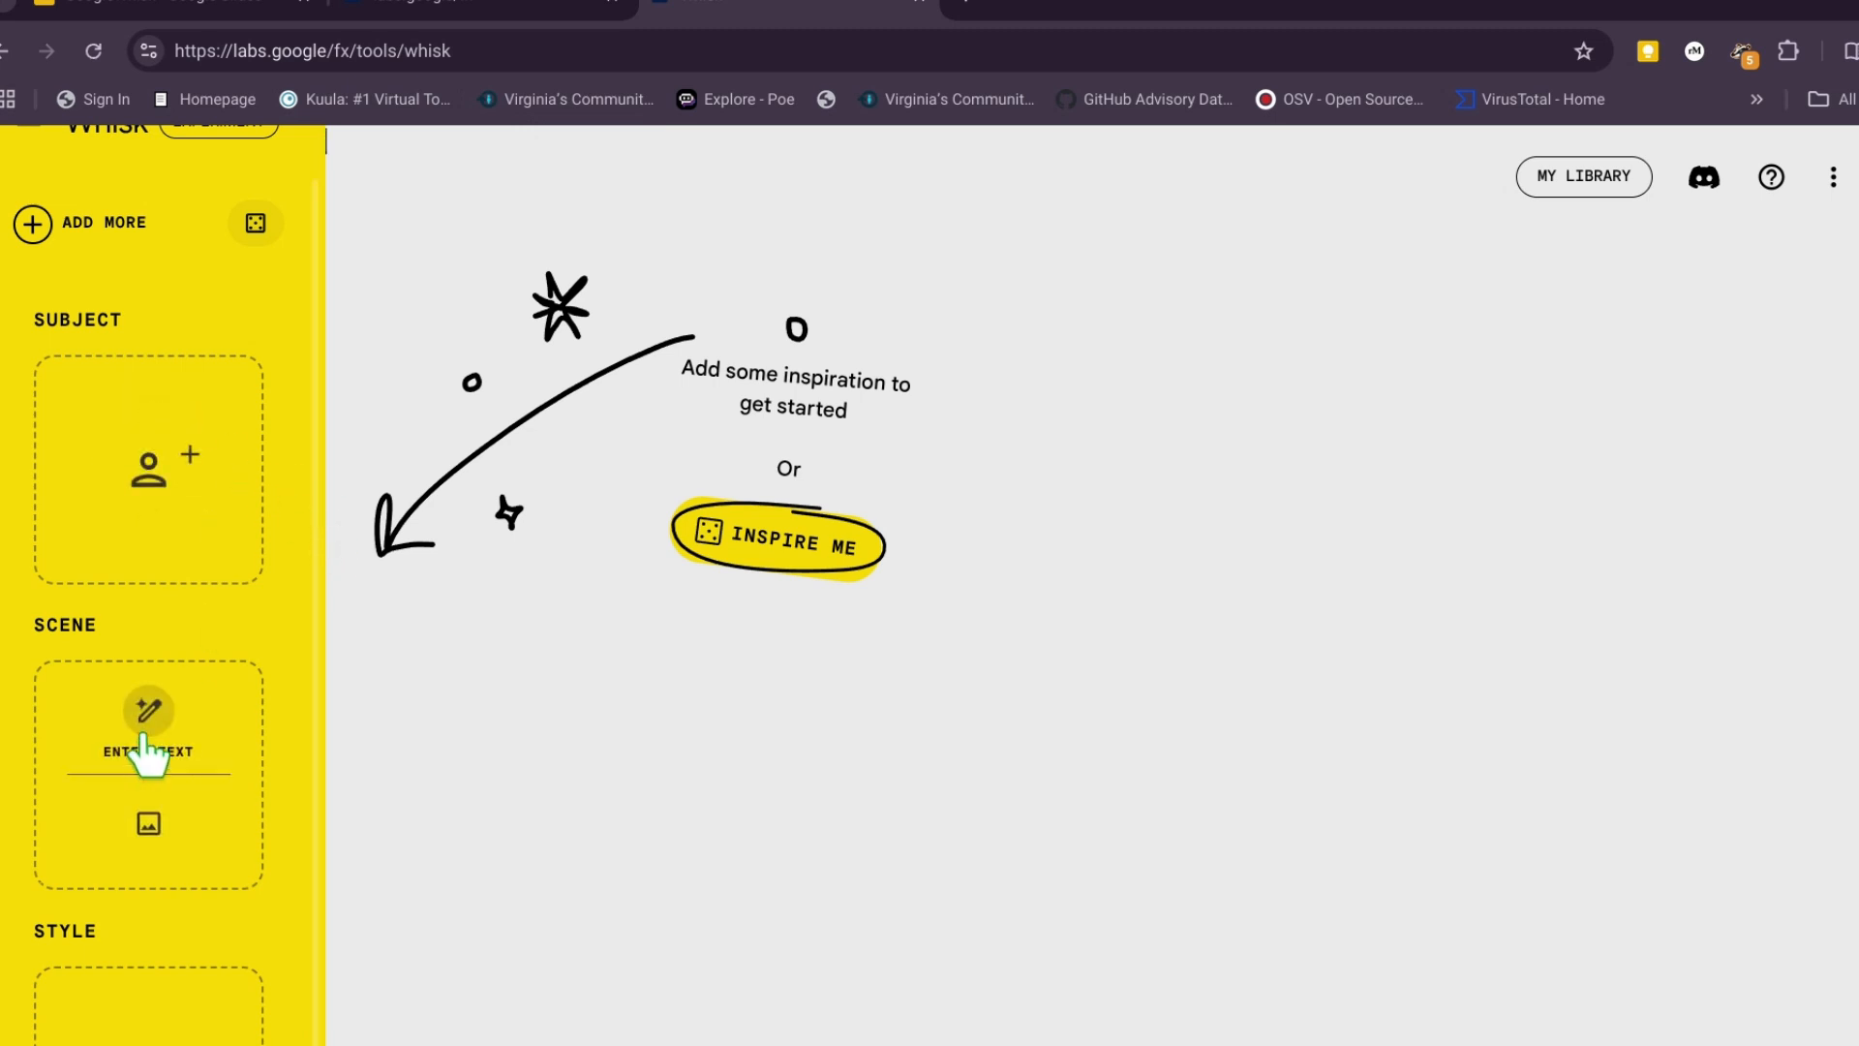
pyautogui.moveTo(91, 458)
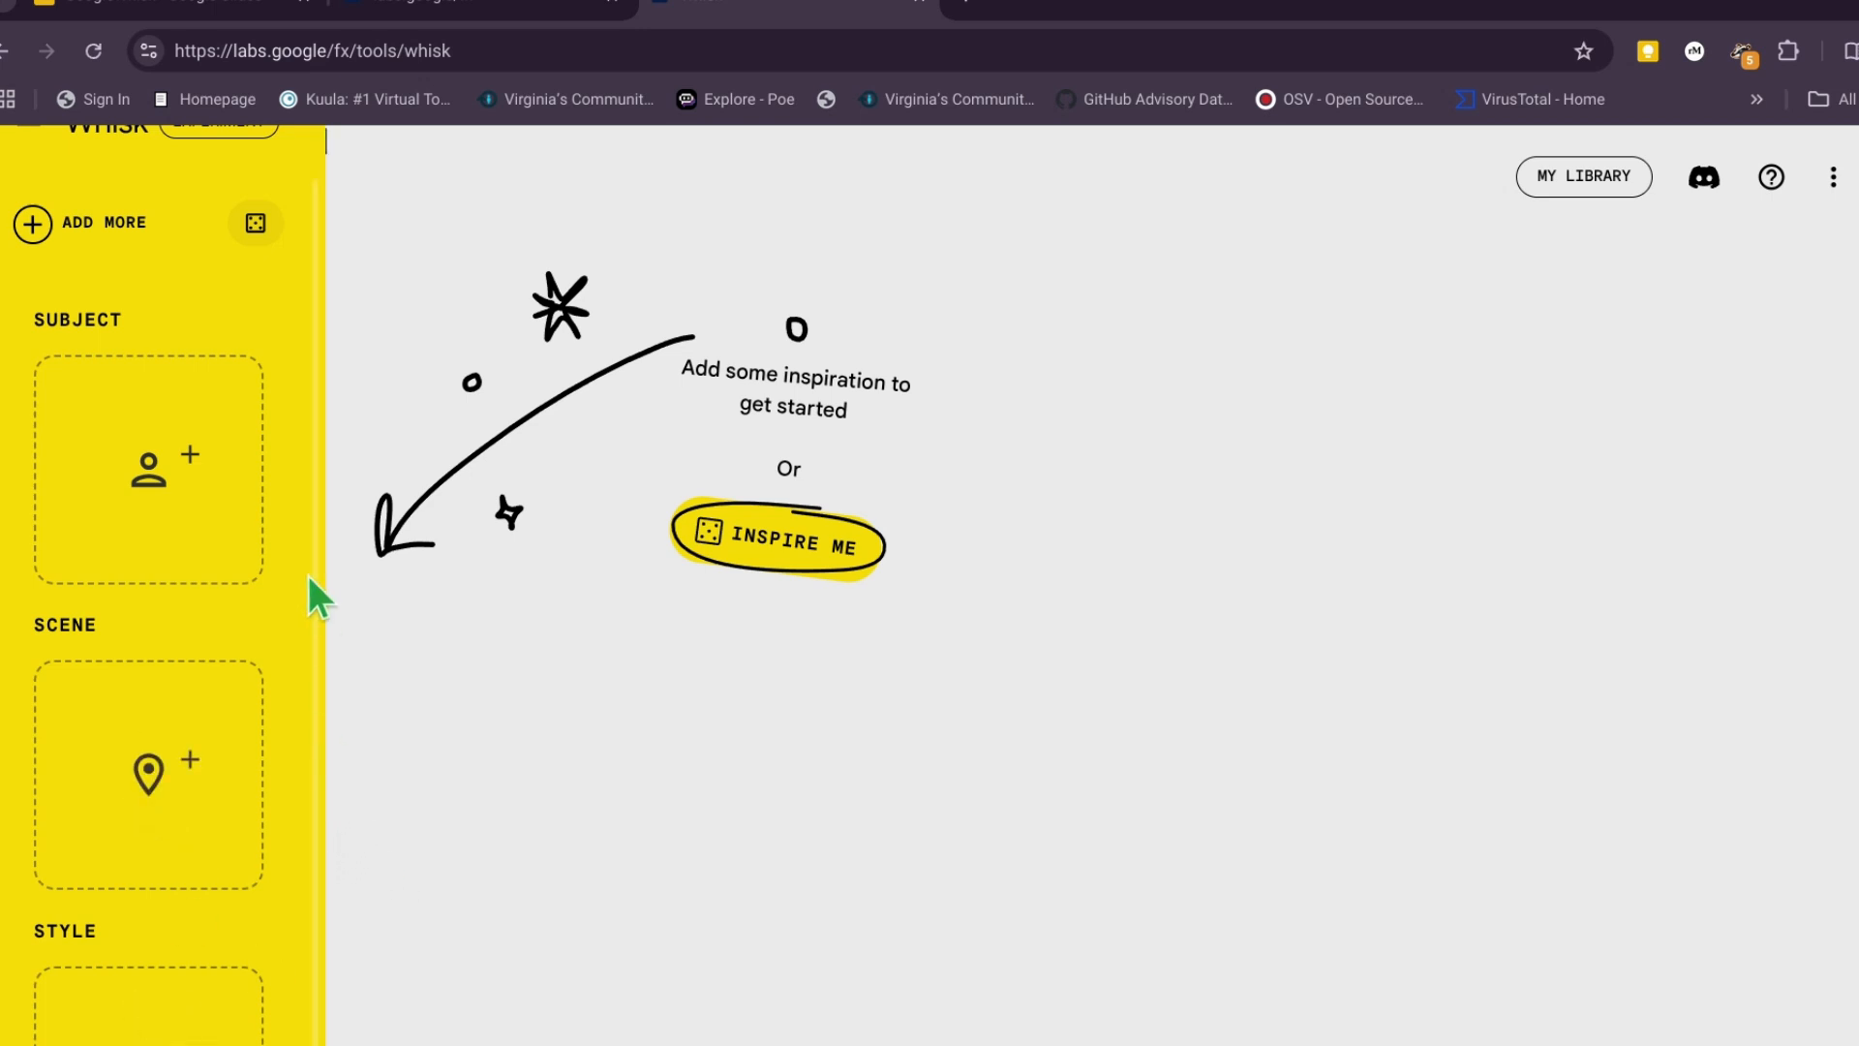
pyautogui.moveTo(189, 440)
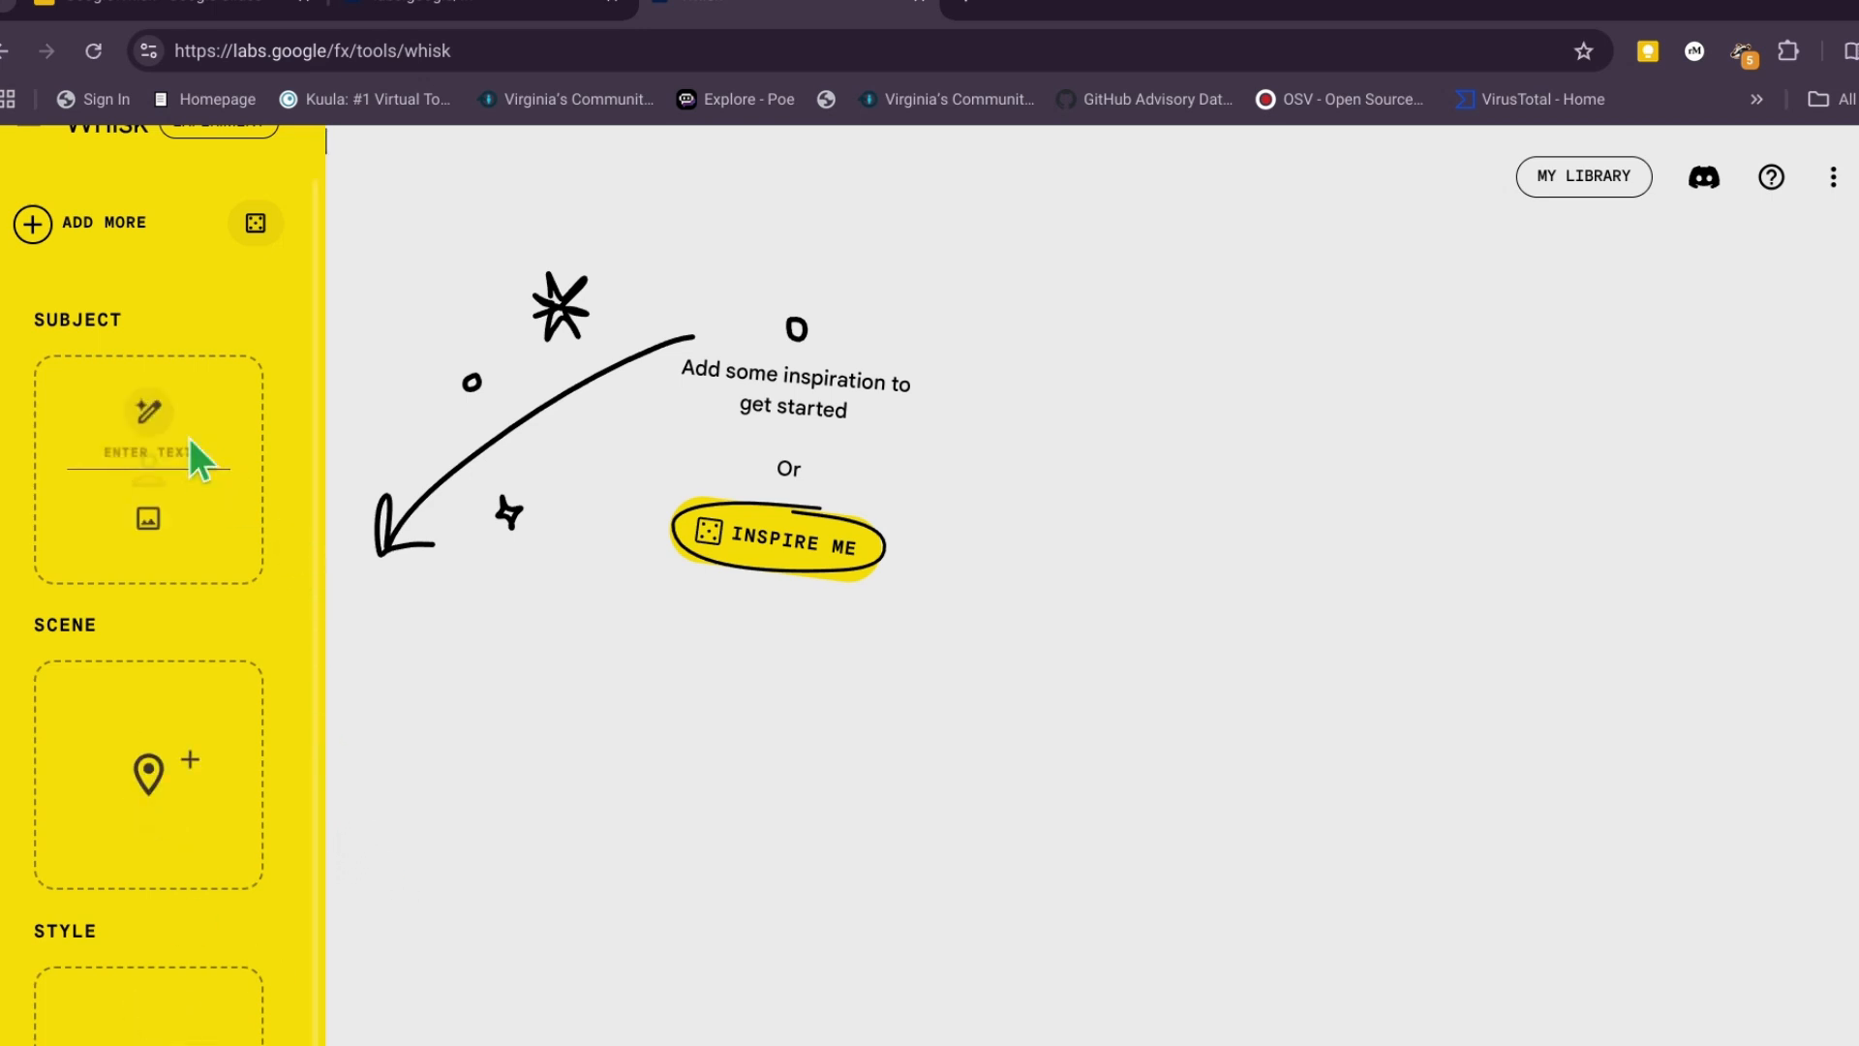
pyautogui.click(145, 412)
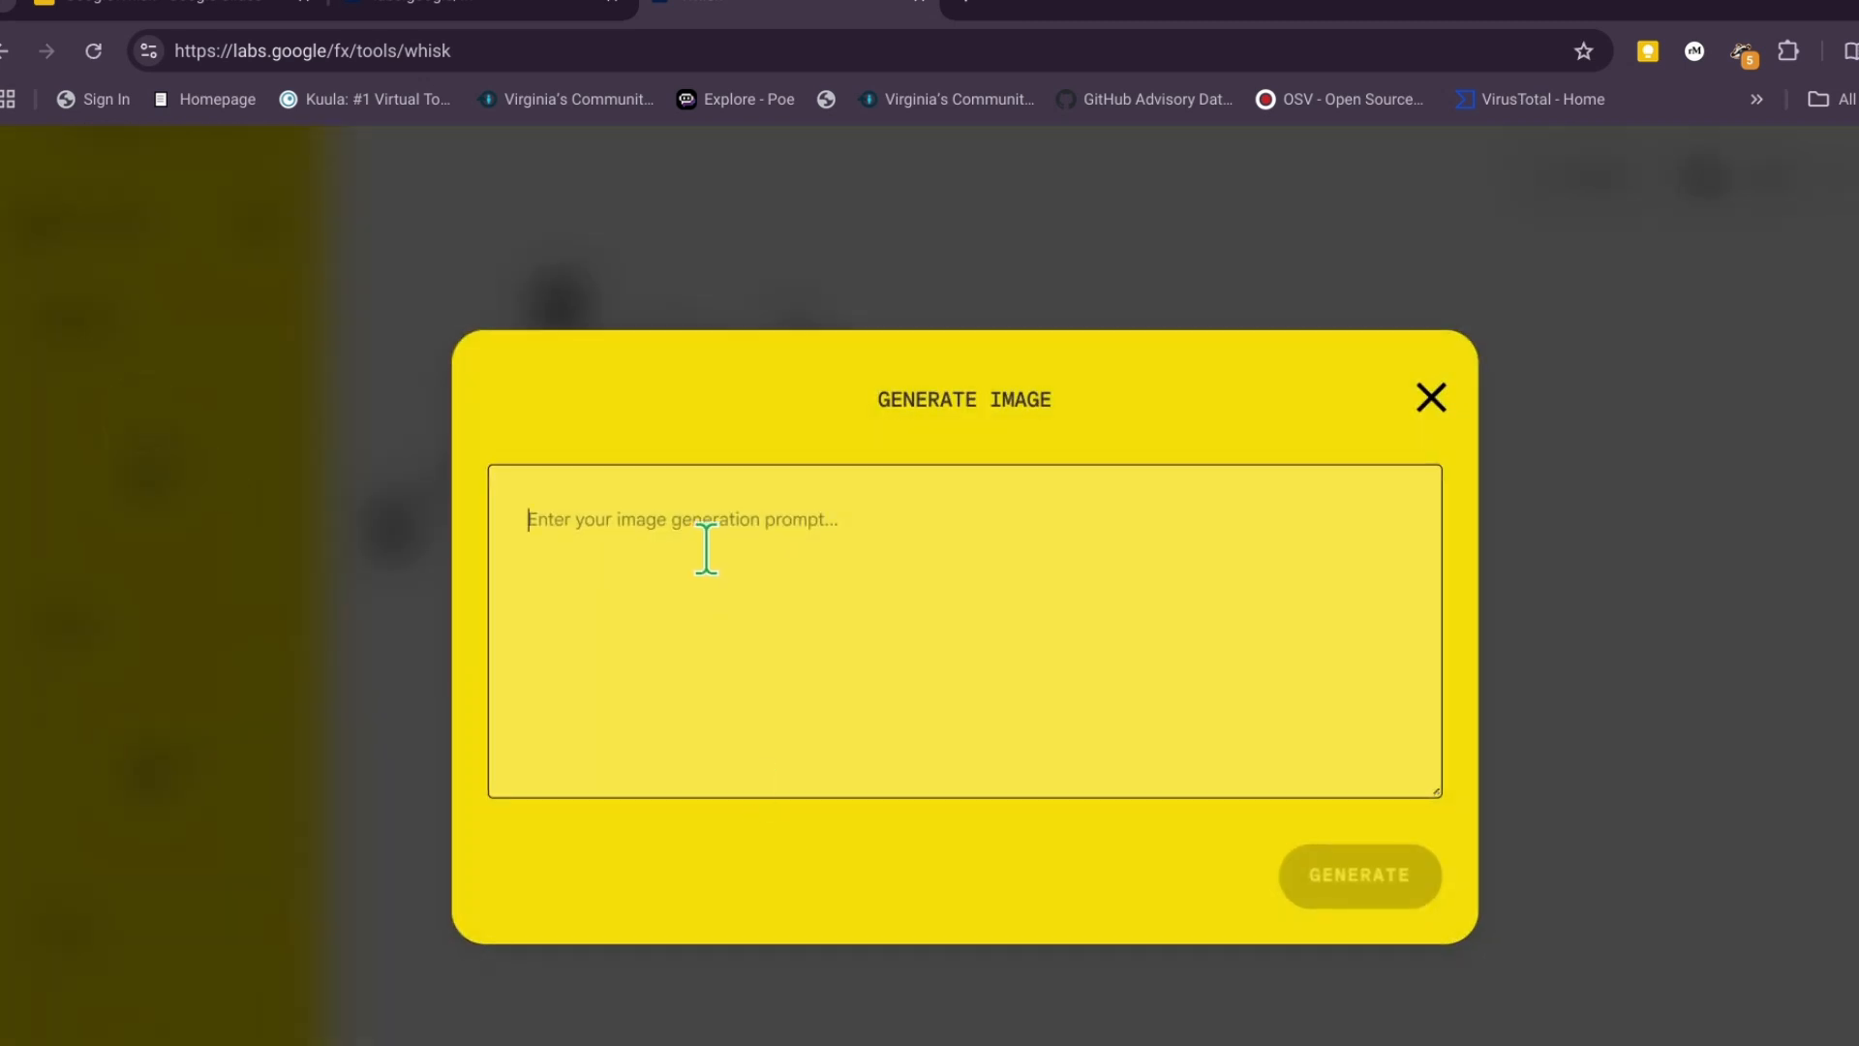
pyautogui.write('Rabbit')
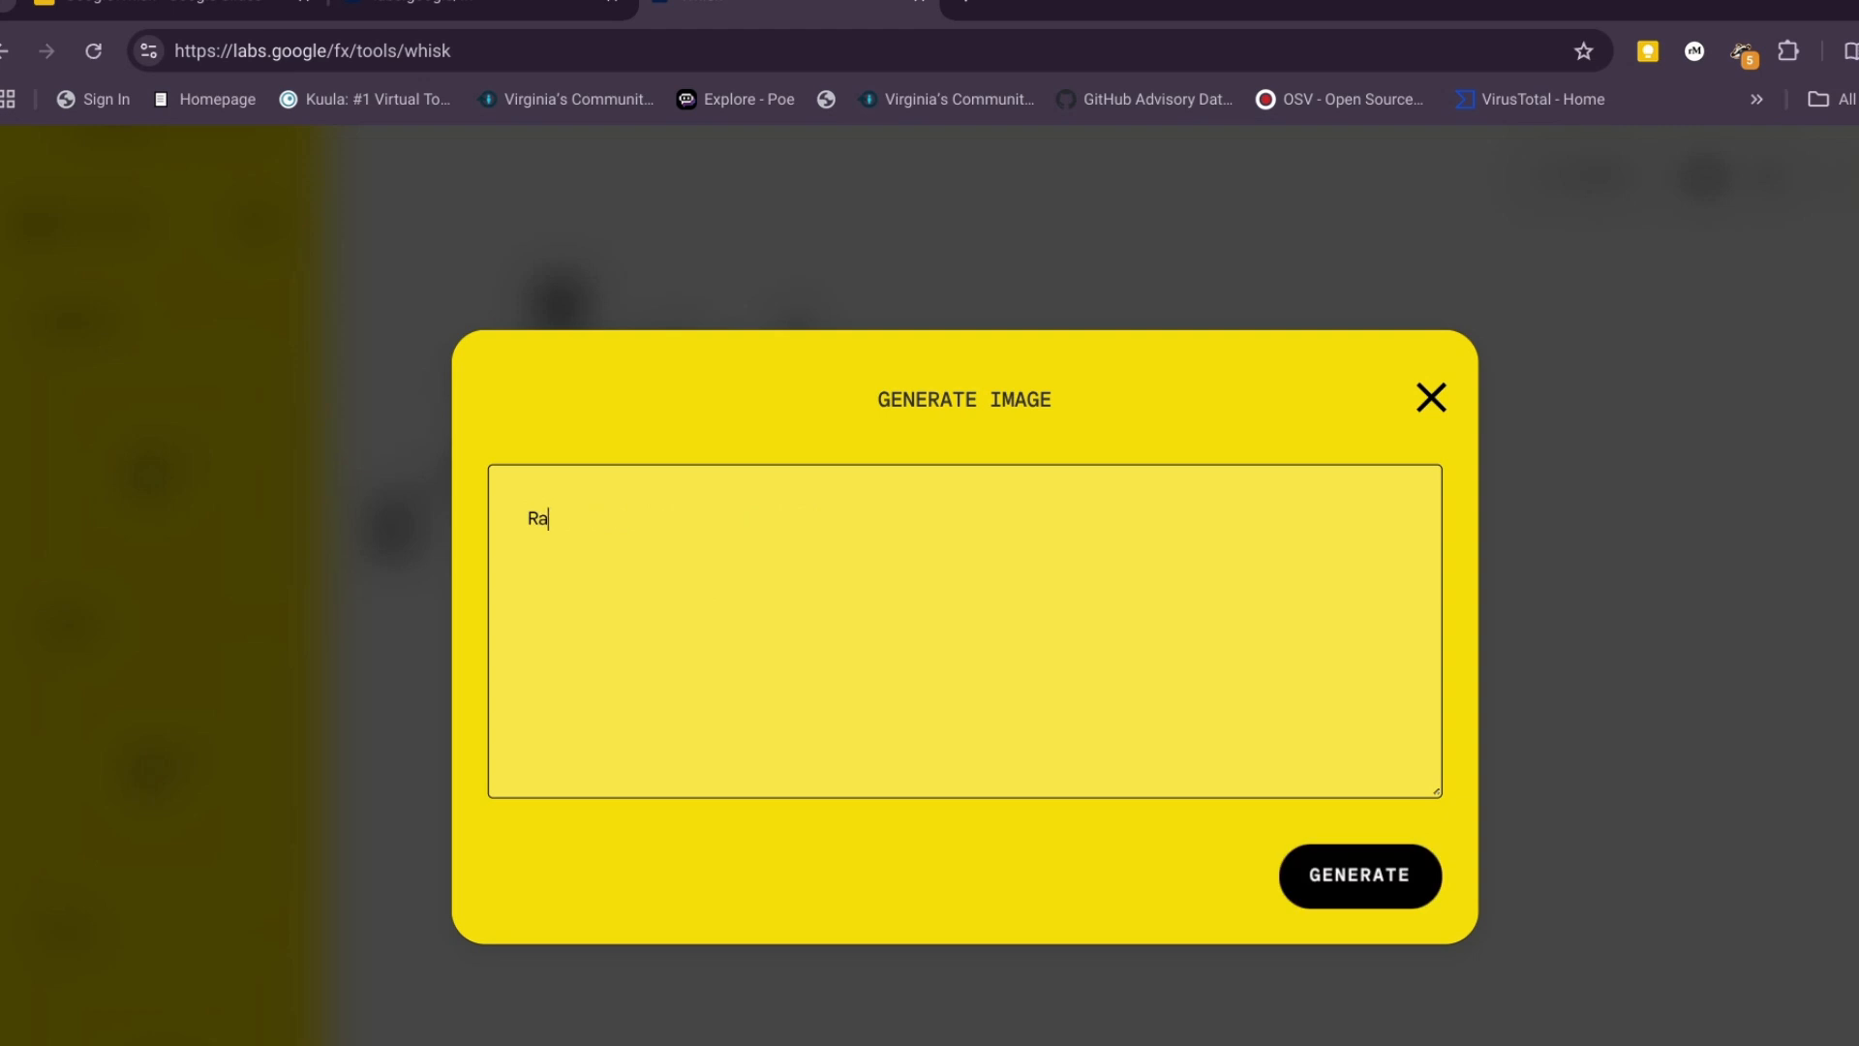
pyautogui.click(1406, 884)
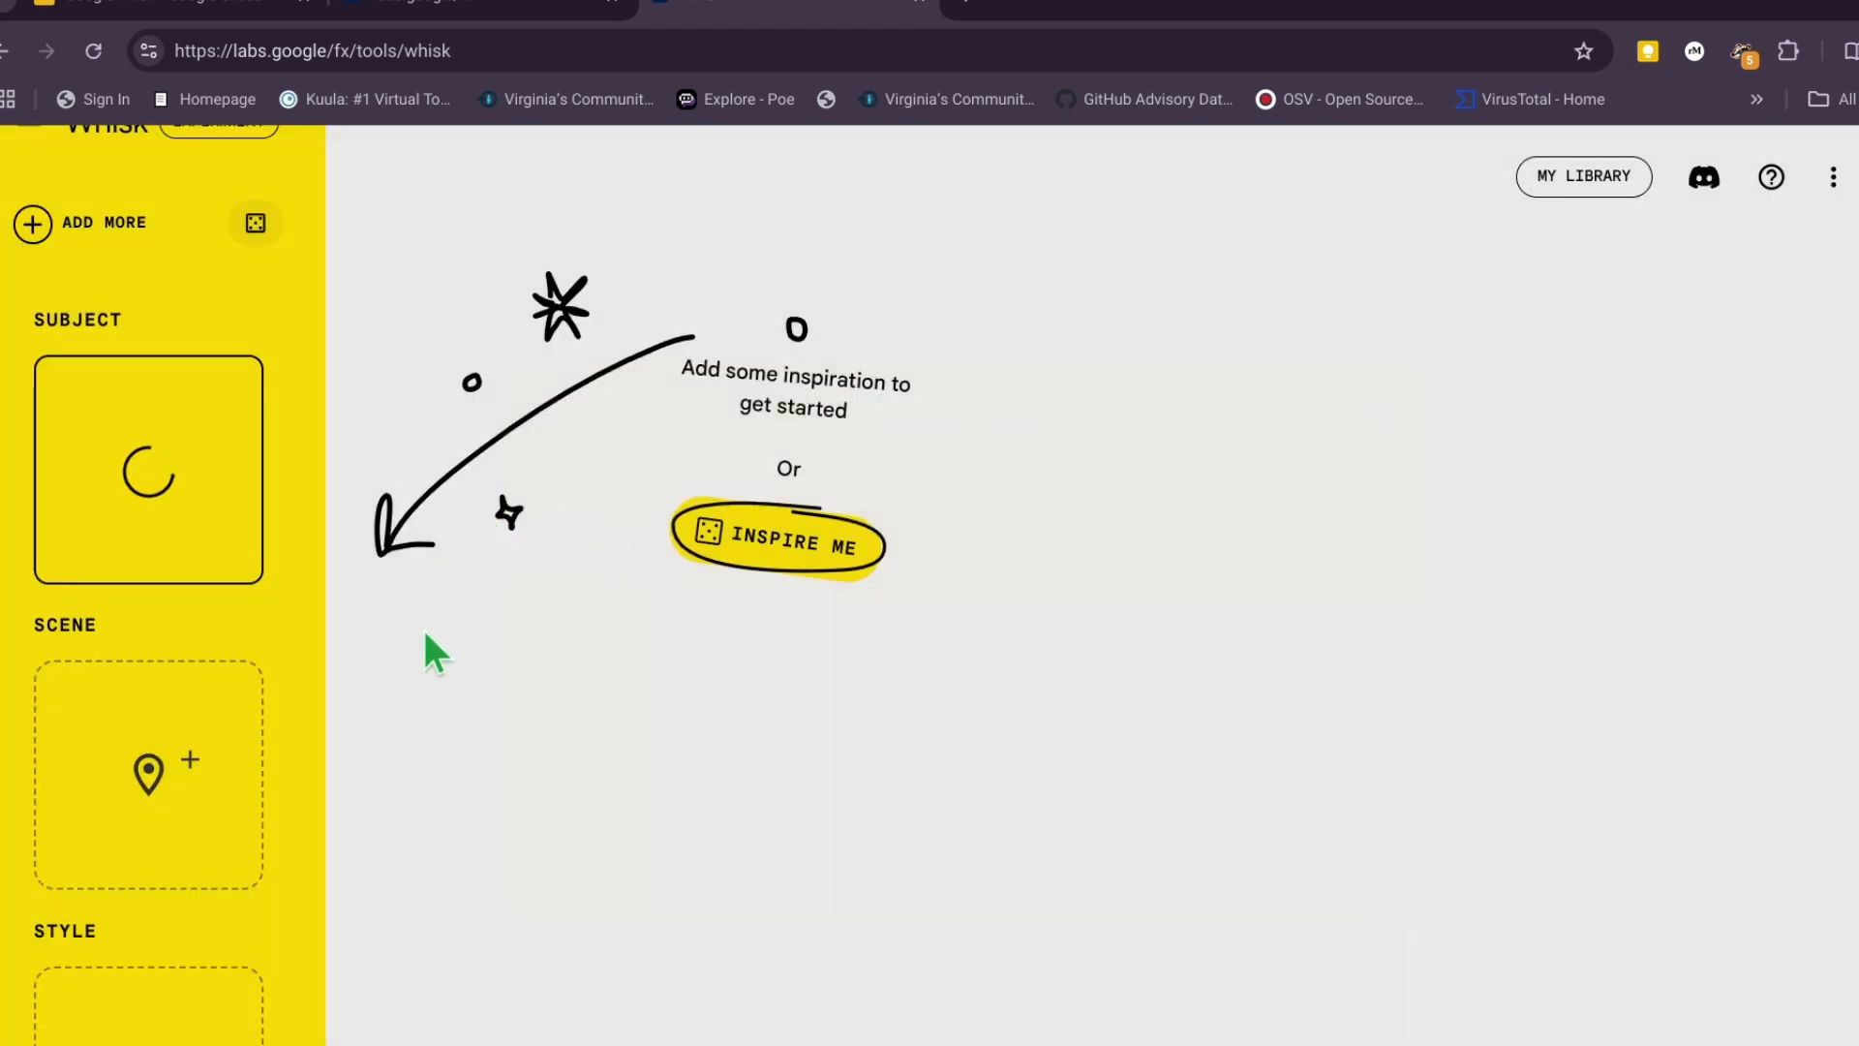
# - Upload the photo of the yellow bush and tractor from the Downloads folder as the scene image
pyautogui.moveTo(256, 767)
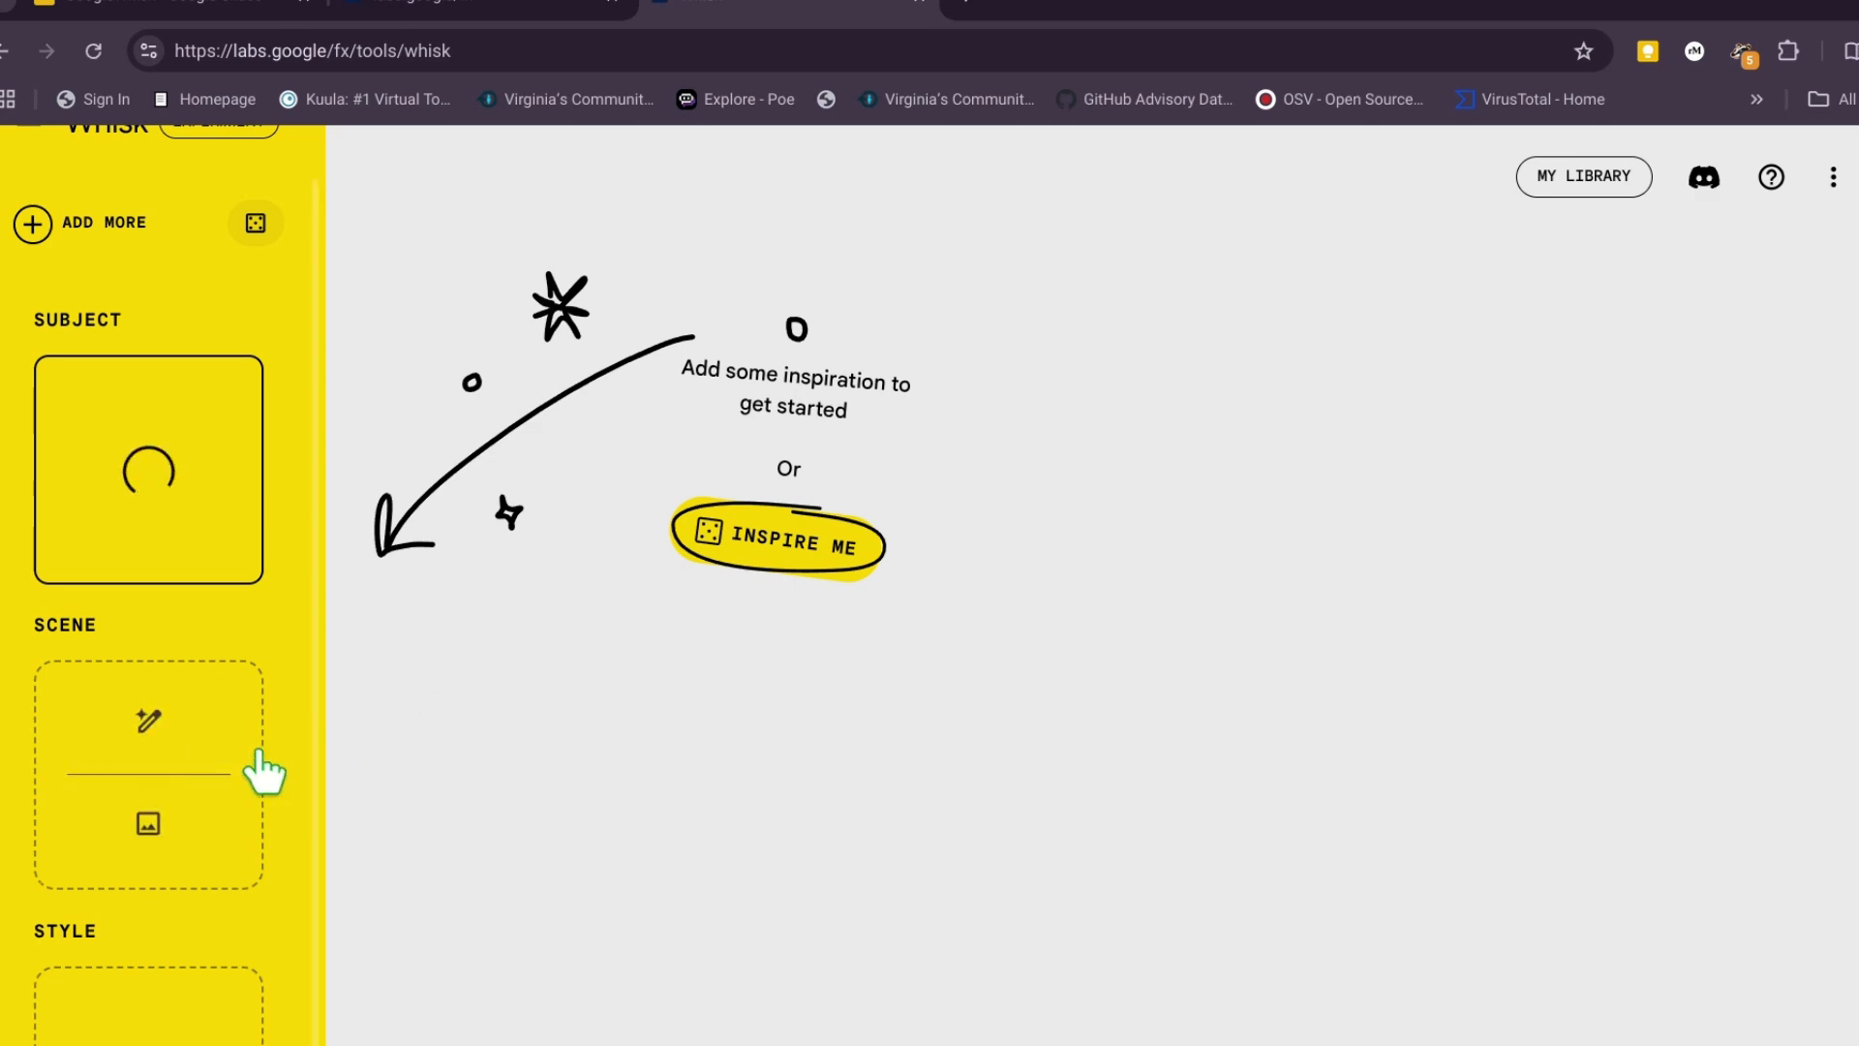
pyautogui.click(160, 856)
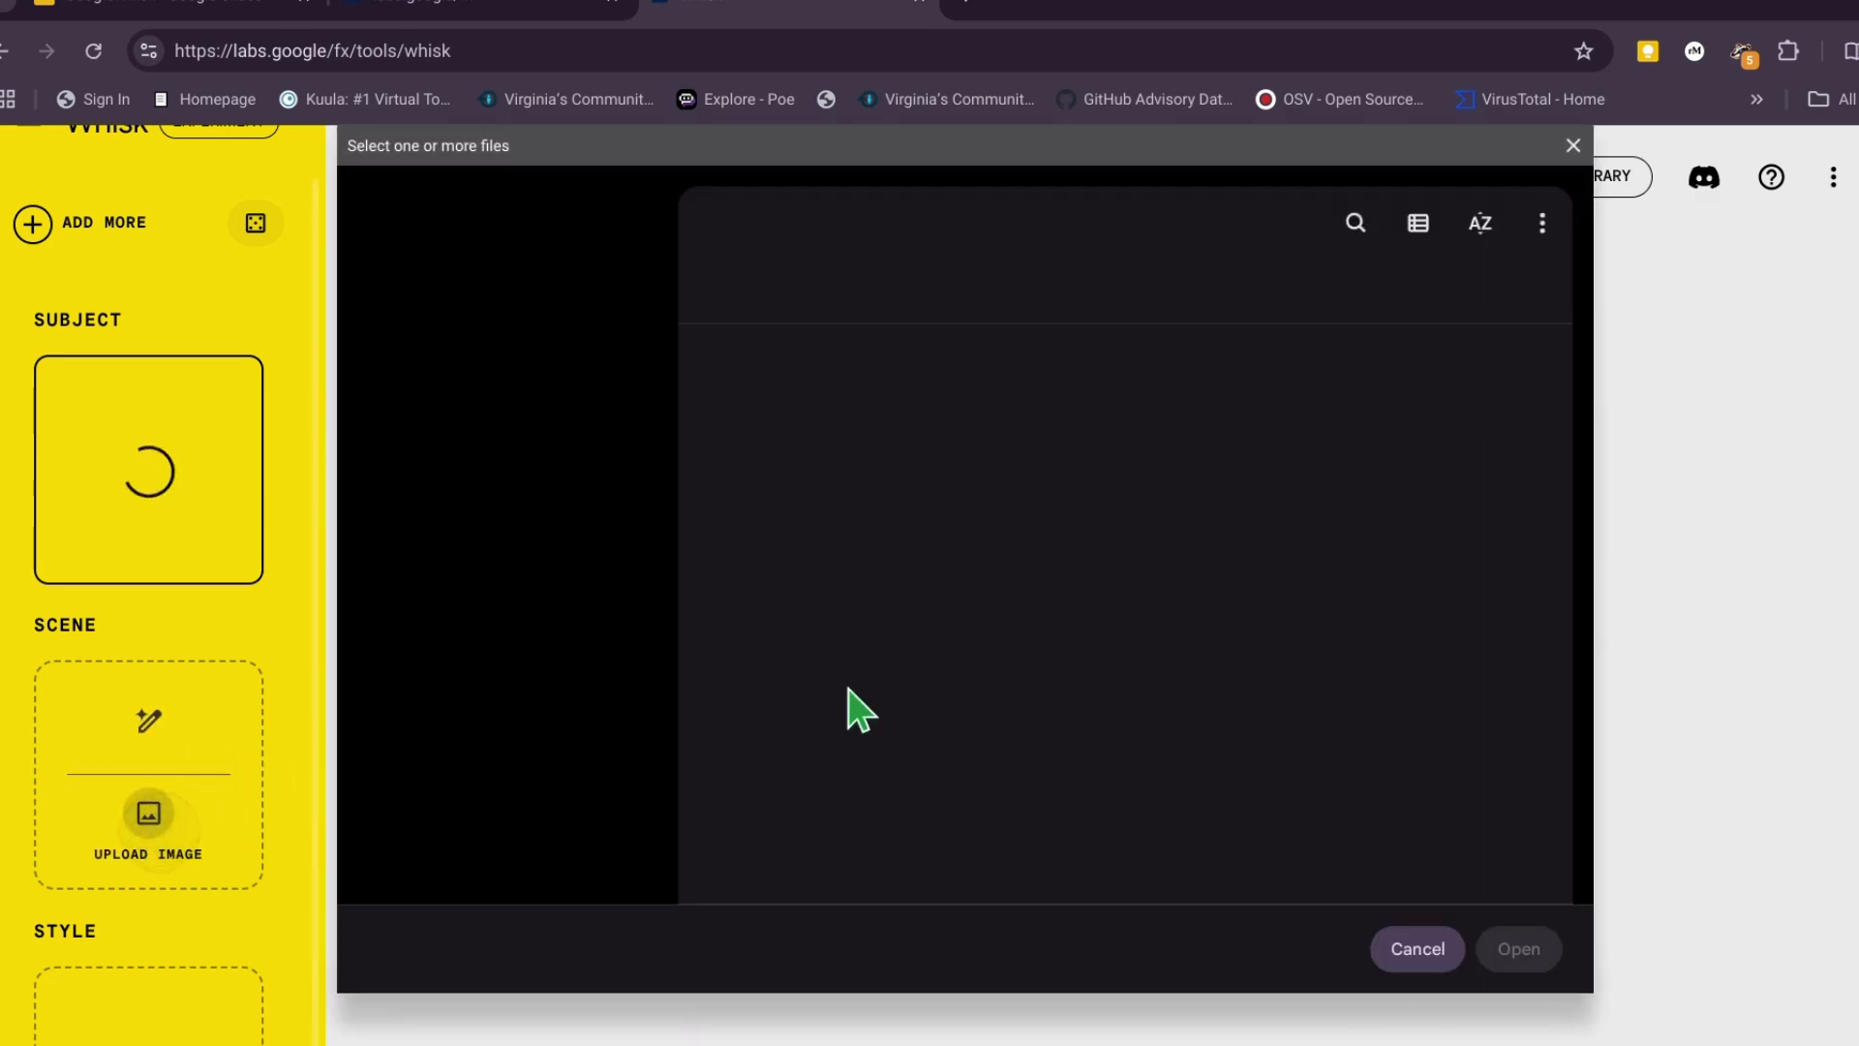
pyautogui.scroll(-15, 1390, 635)
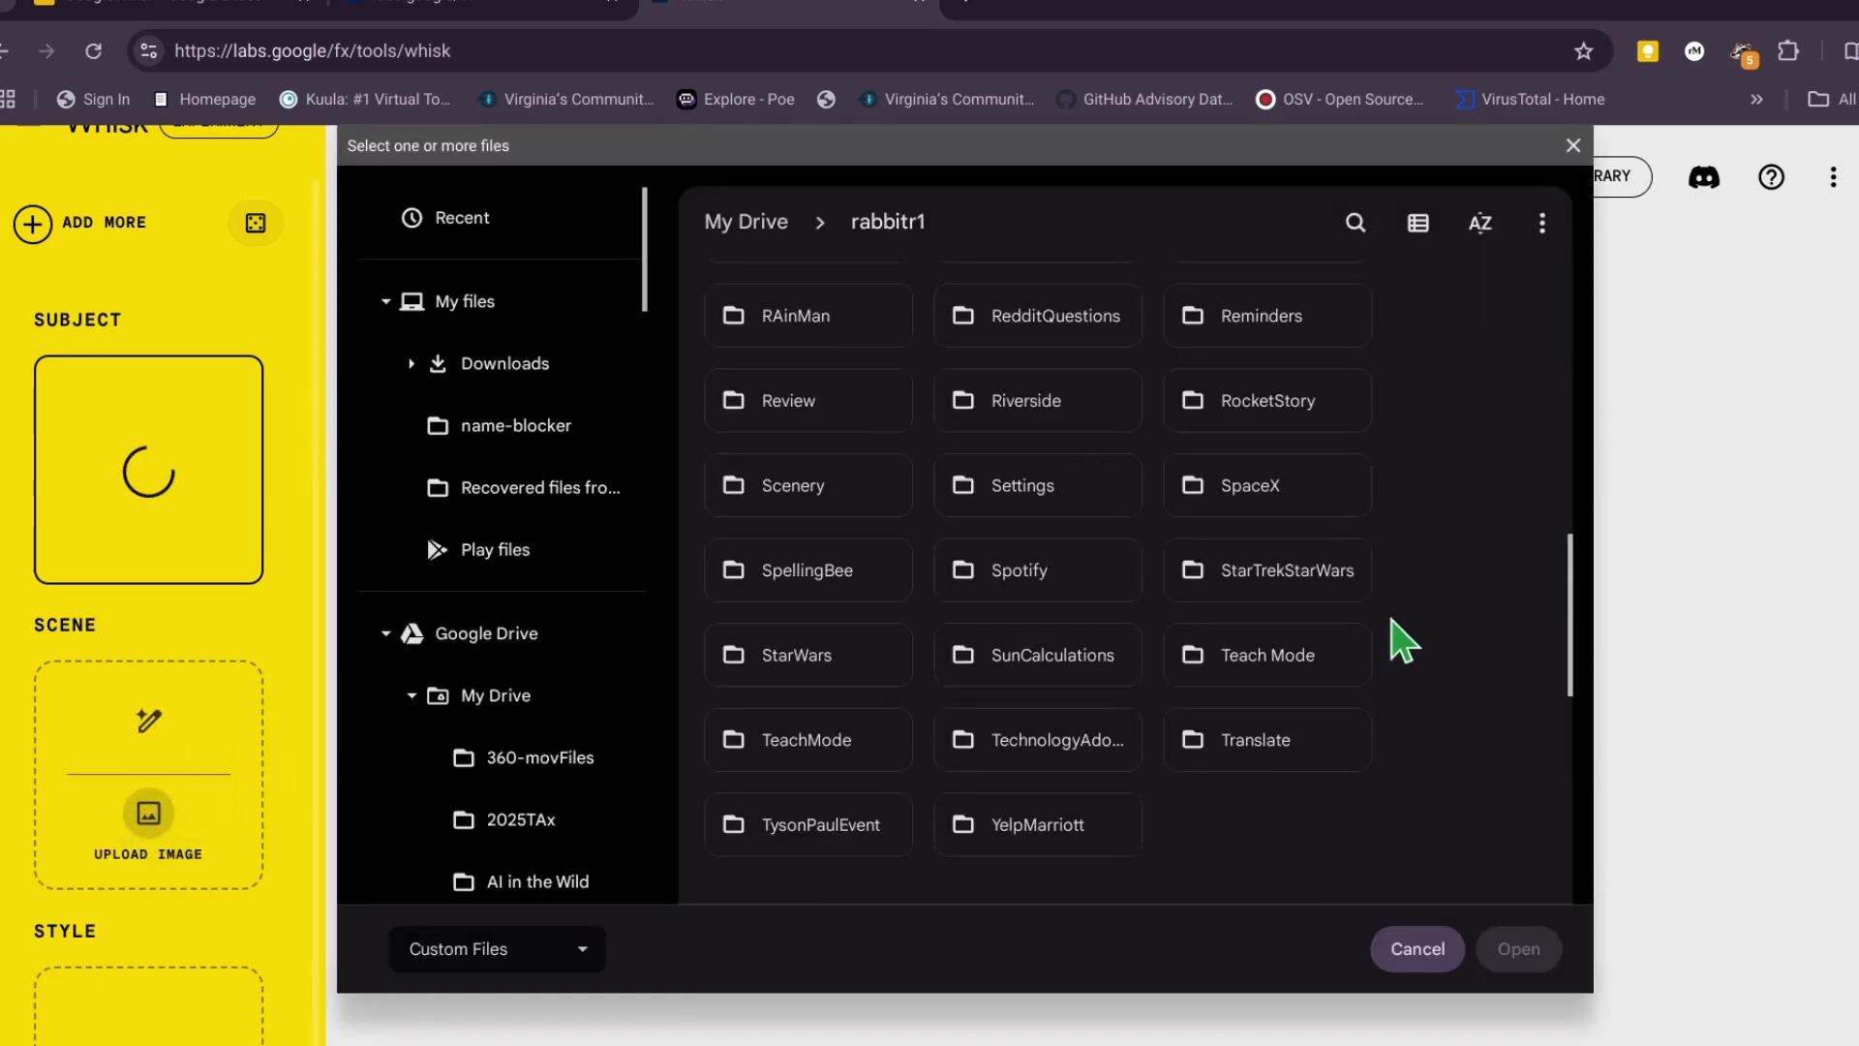
pyautogui.scroll(-2, 1404, 631)
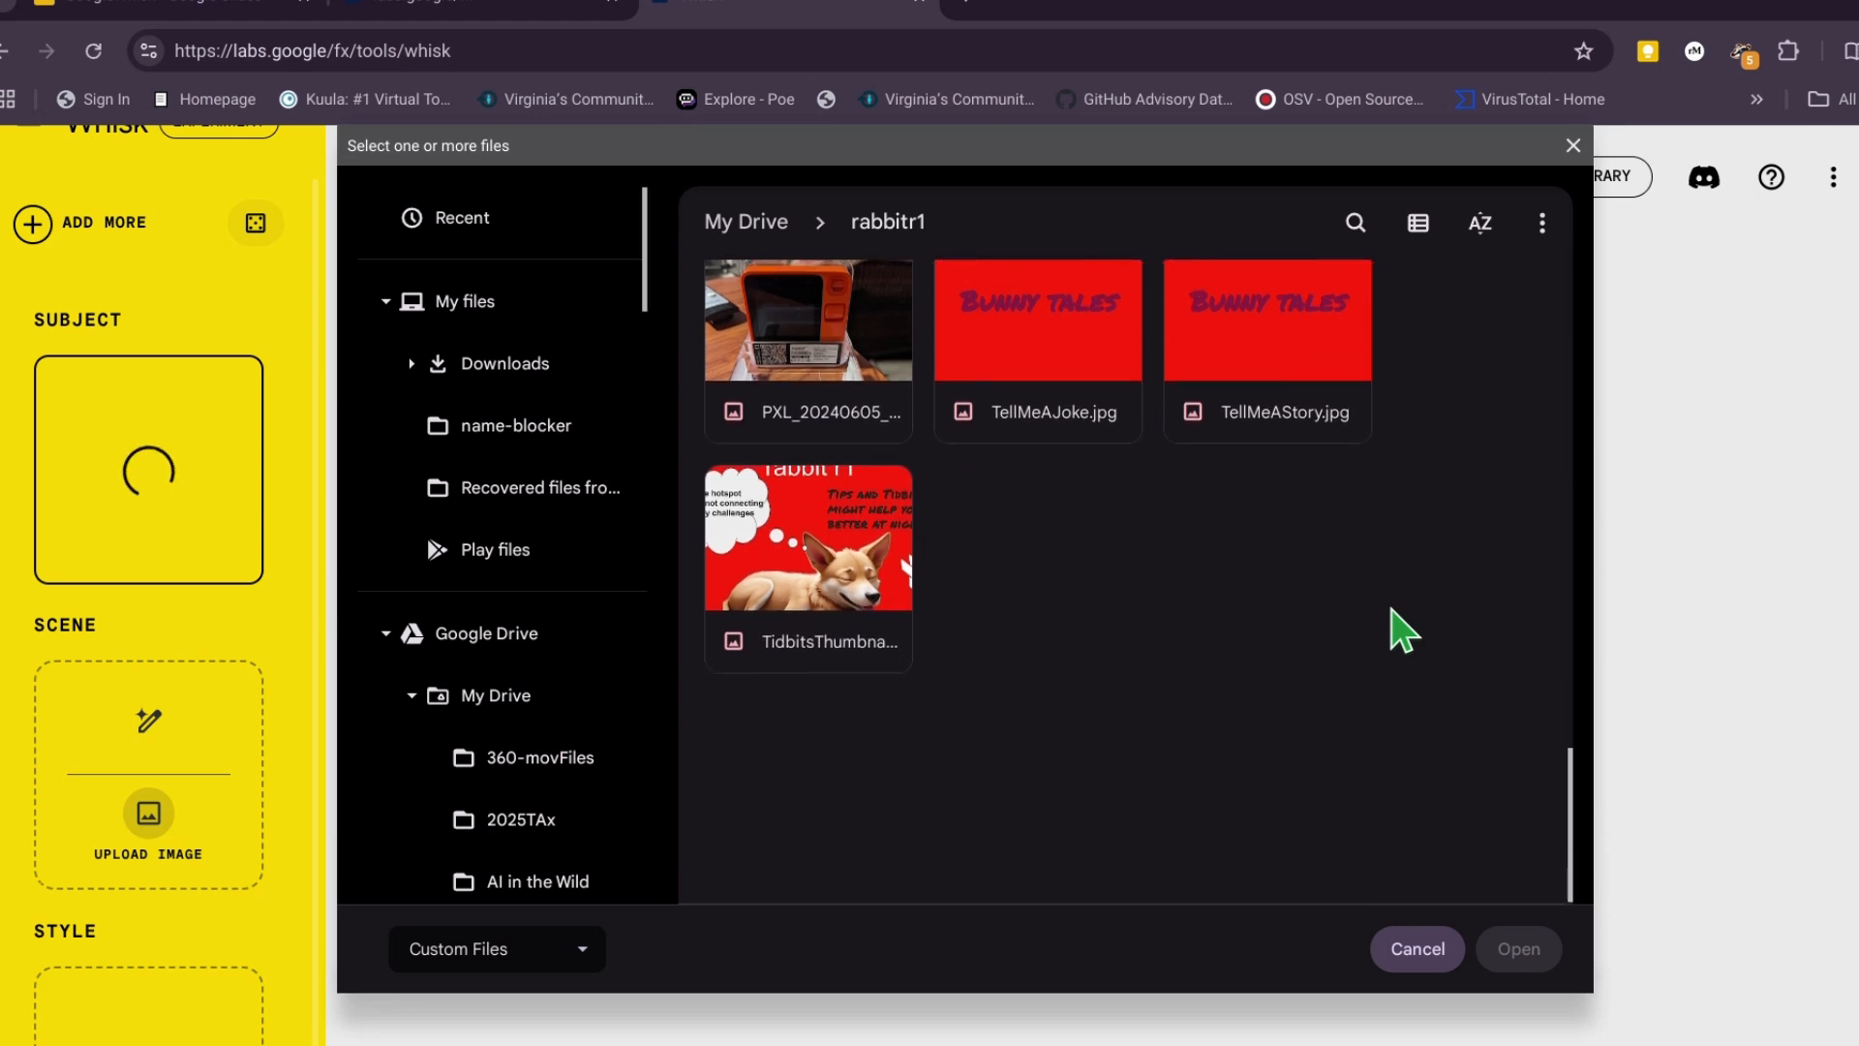
pyautogui.click(494, 306)
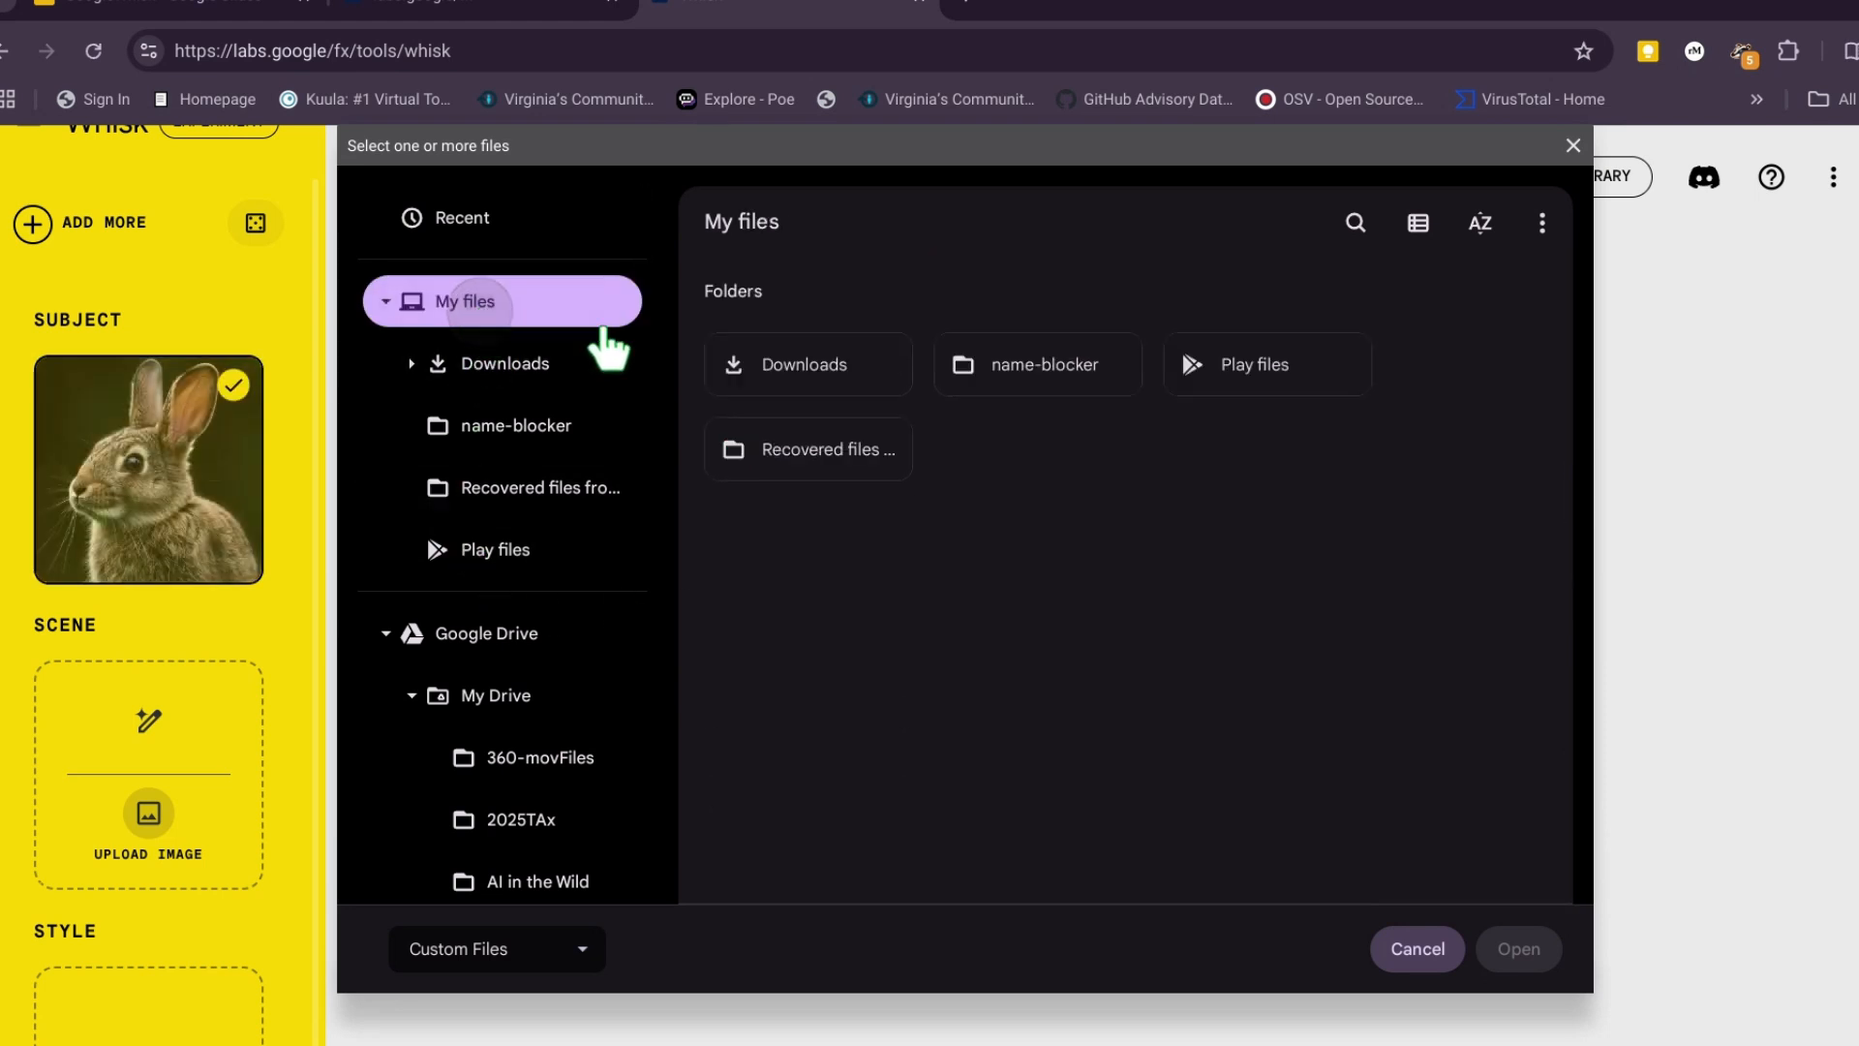
pyautogui.click(505, 358)
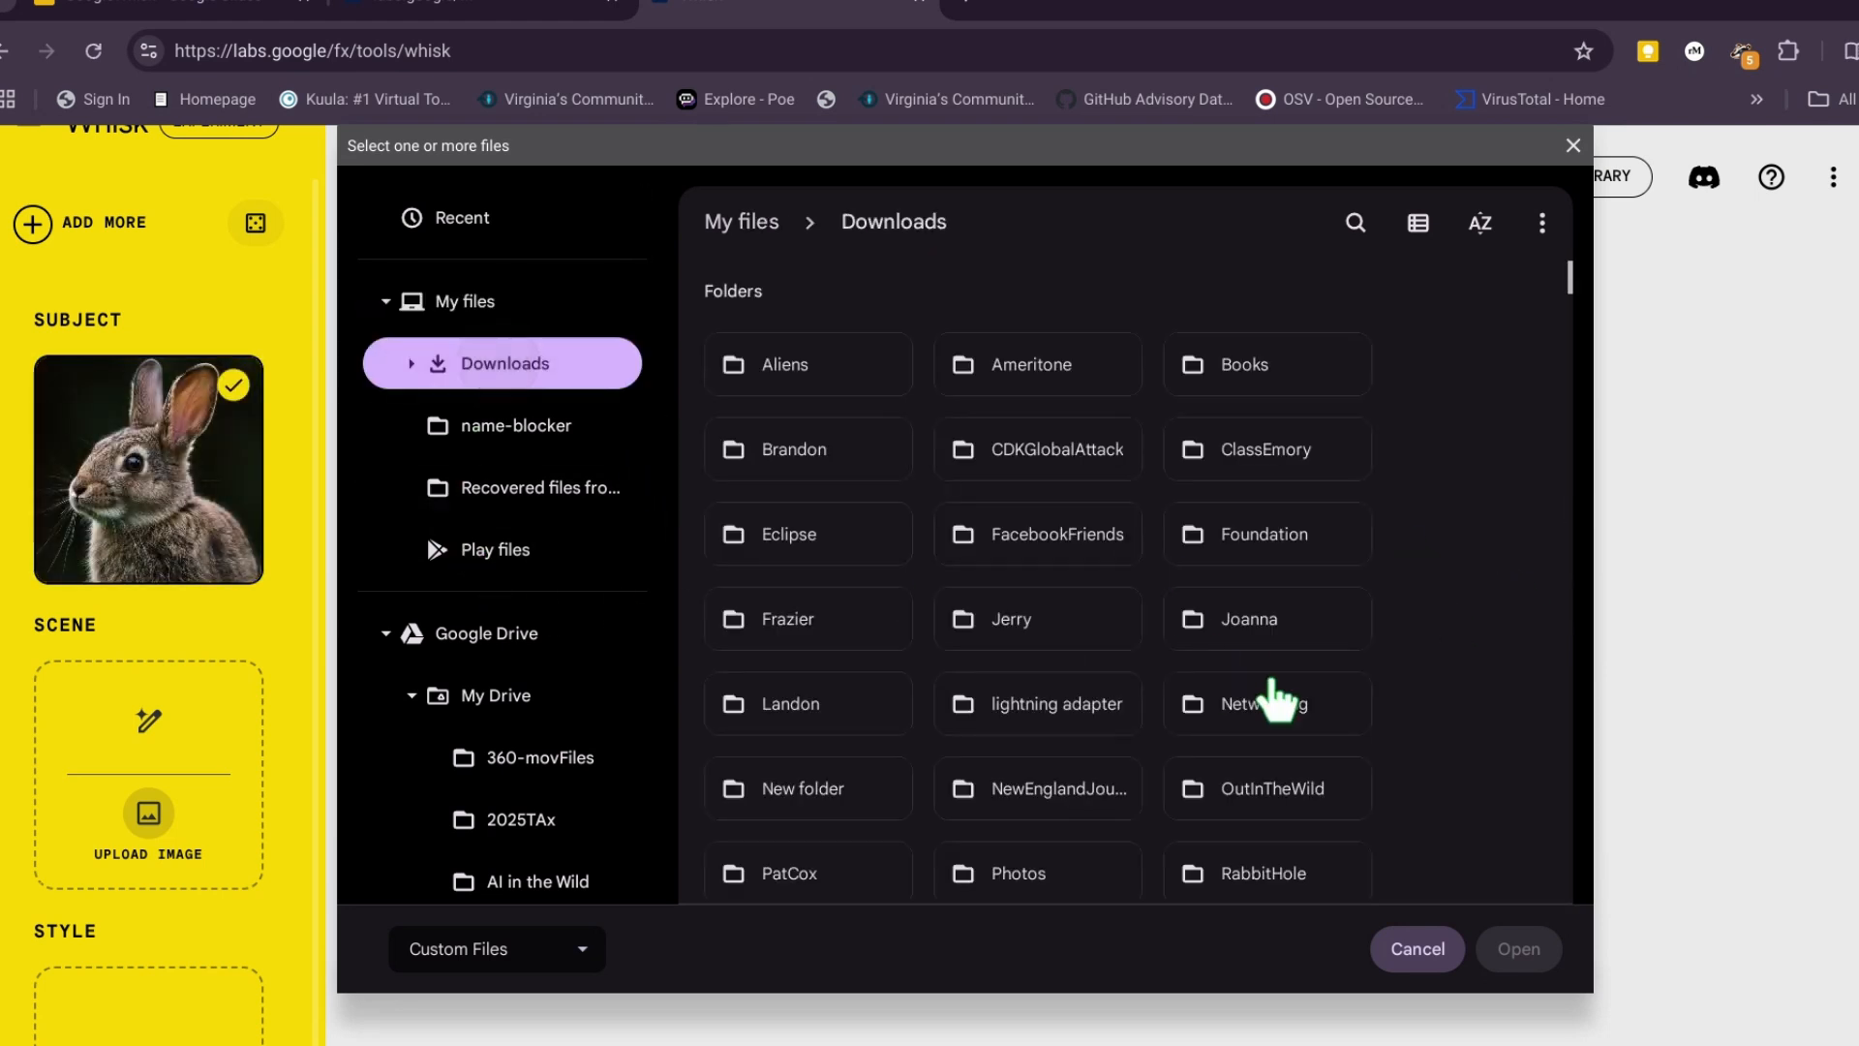
pyautogui.scroll(-2, 1496, 673)
pyautogui.scroll(-7, 1489, 664)
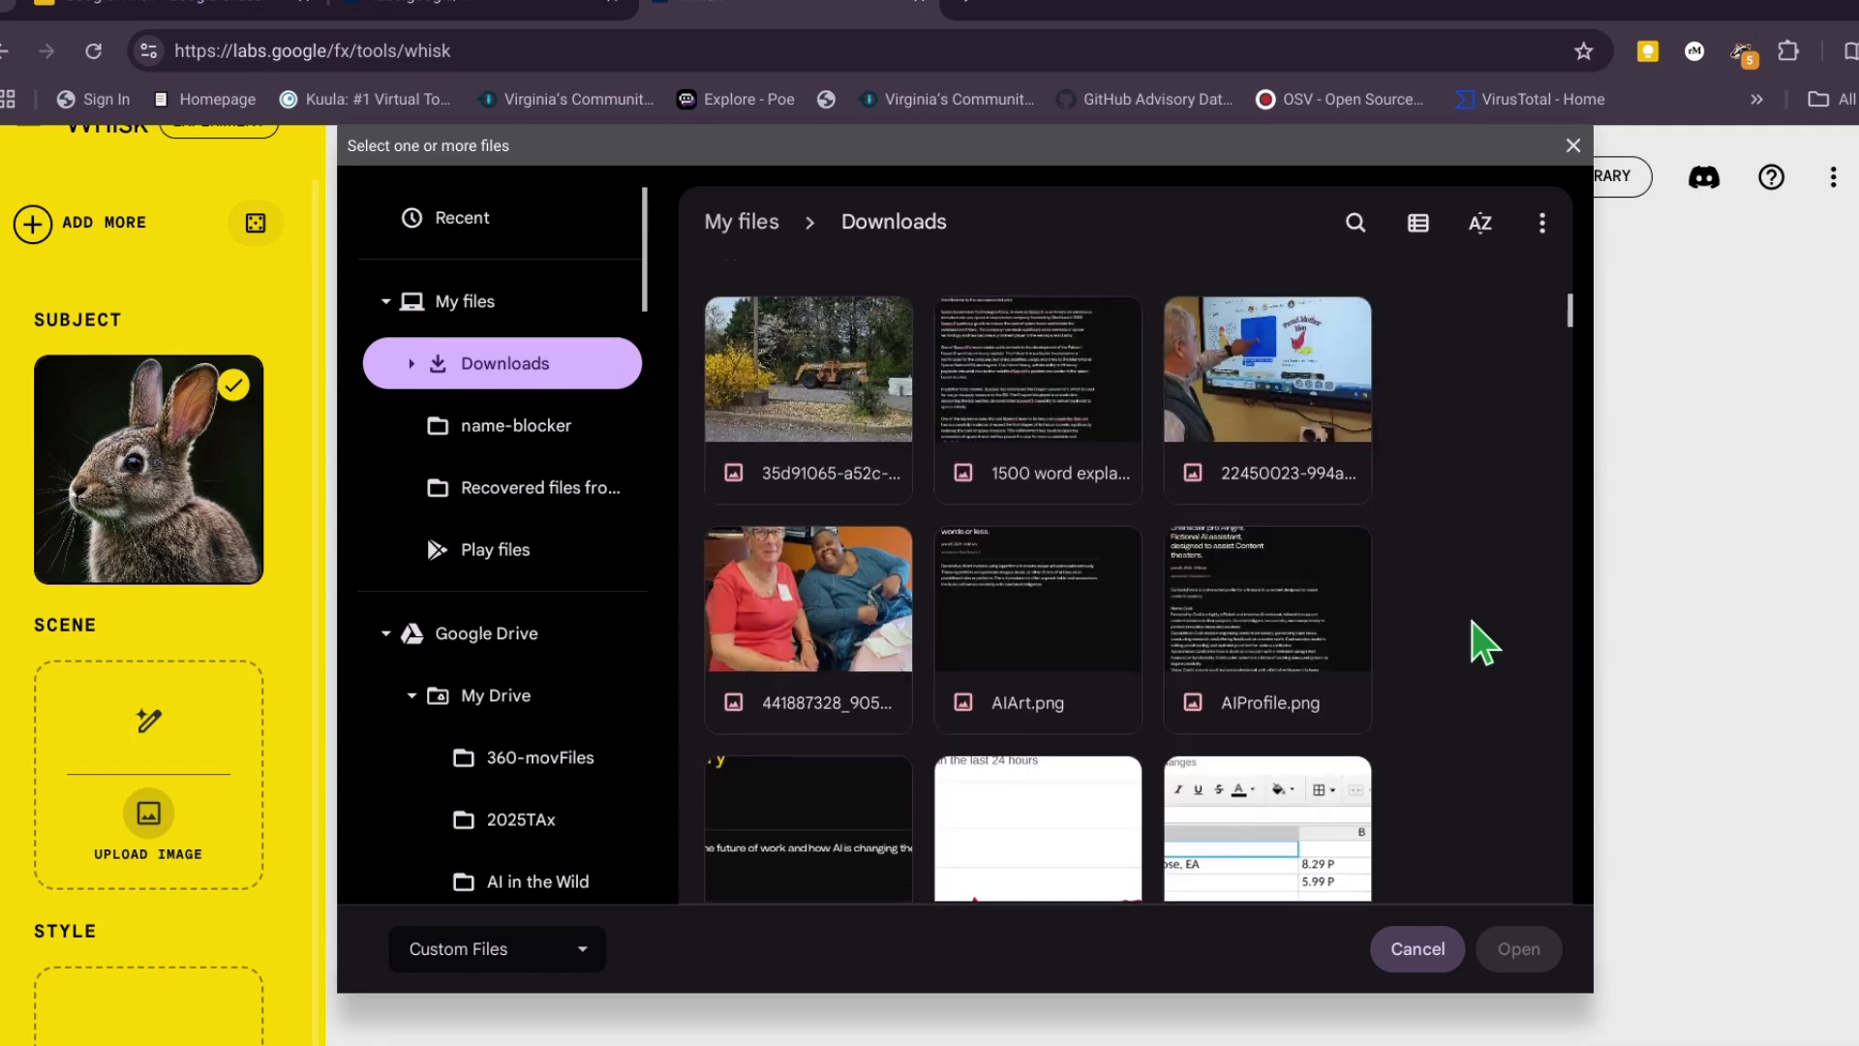
pyautogui.click(818, 372)
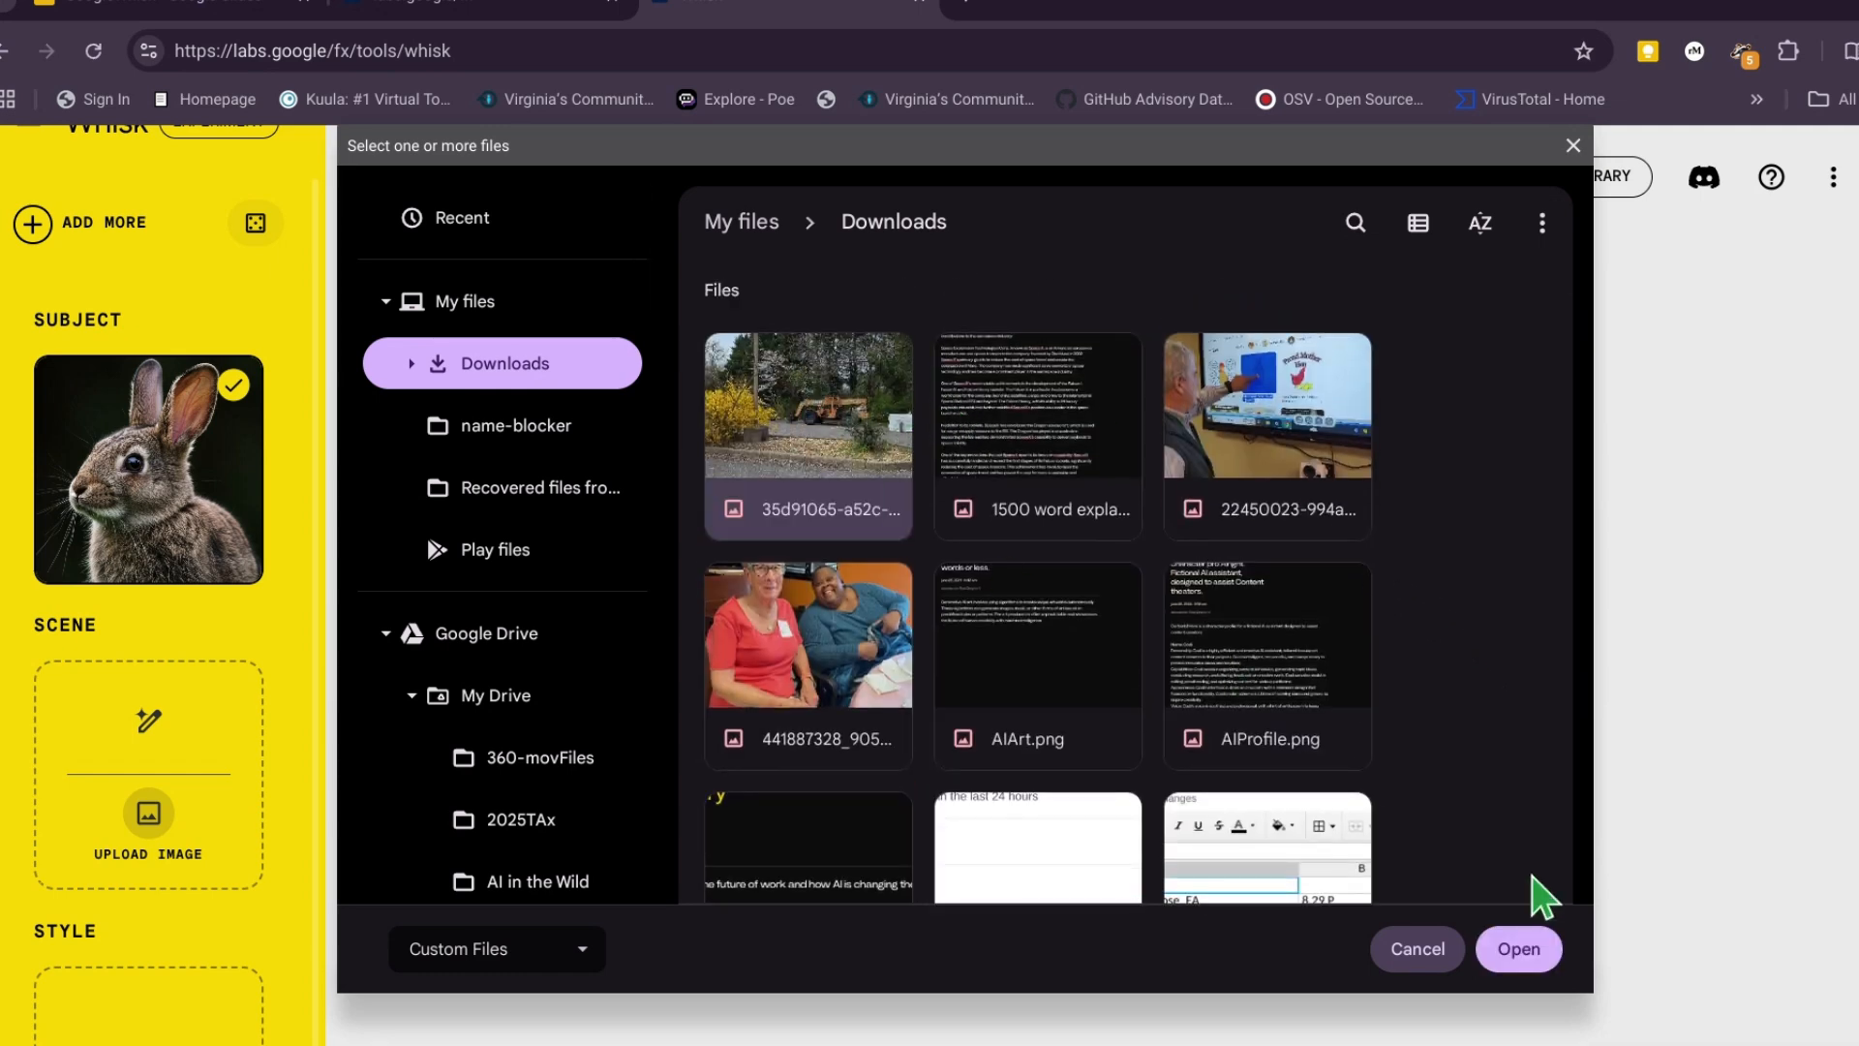
pyautogui.click(1512, 947)
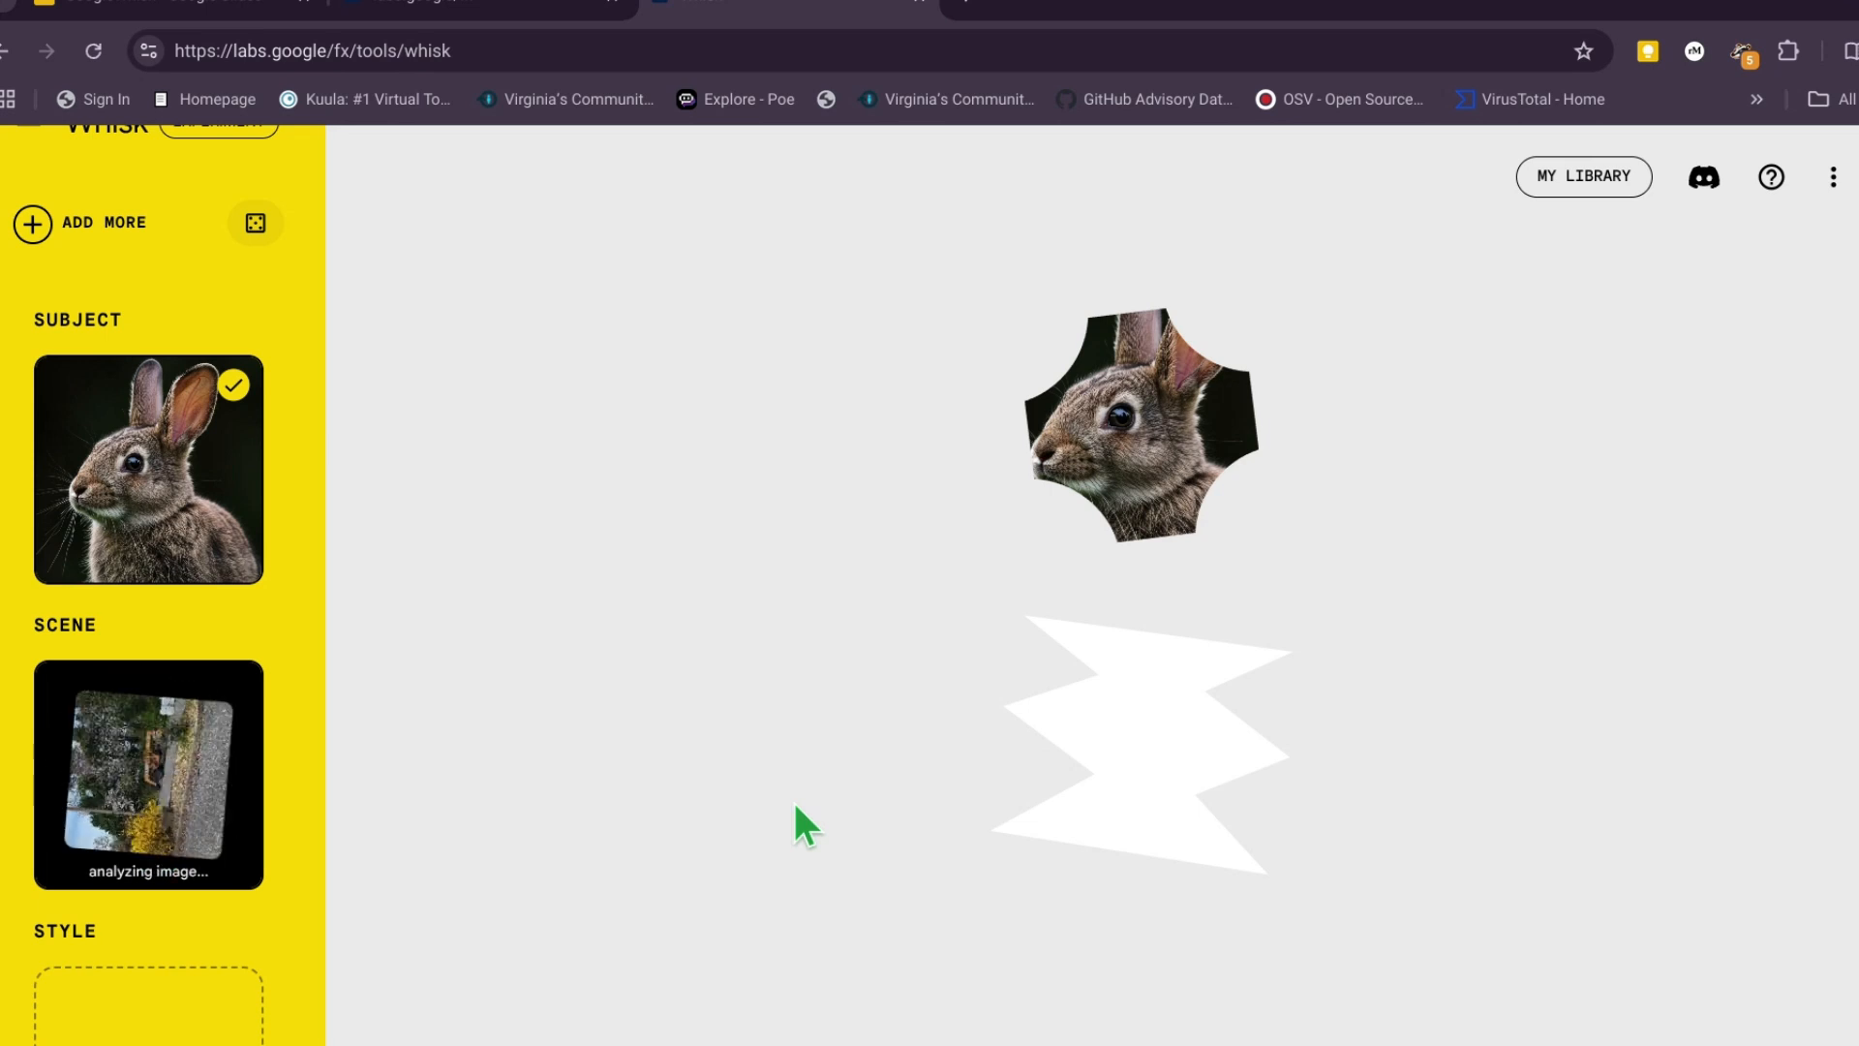
# - Generate the style image from the text prompt "Cartoonish theme" and create the combined images from the subject, scene and style
pyautogui.moveTo(187, 1017)
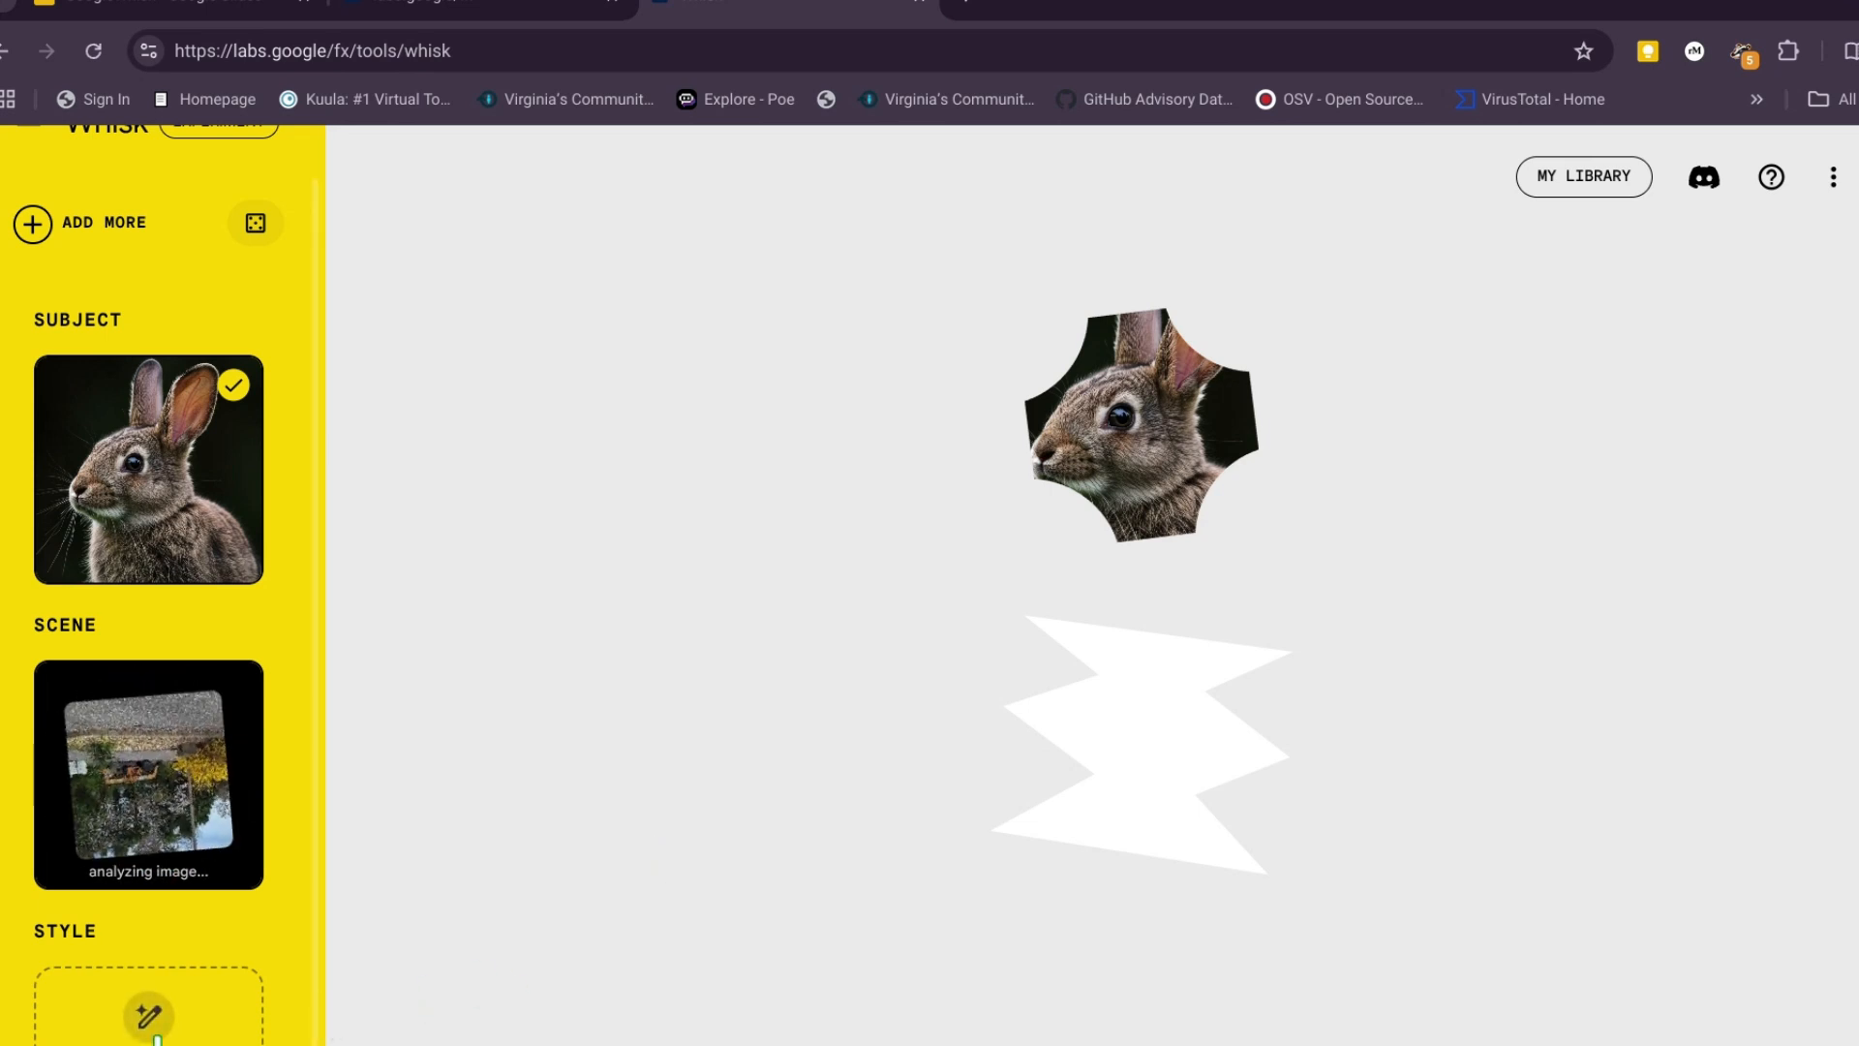
pyautogui.scroll(-1, 191, 1029)
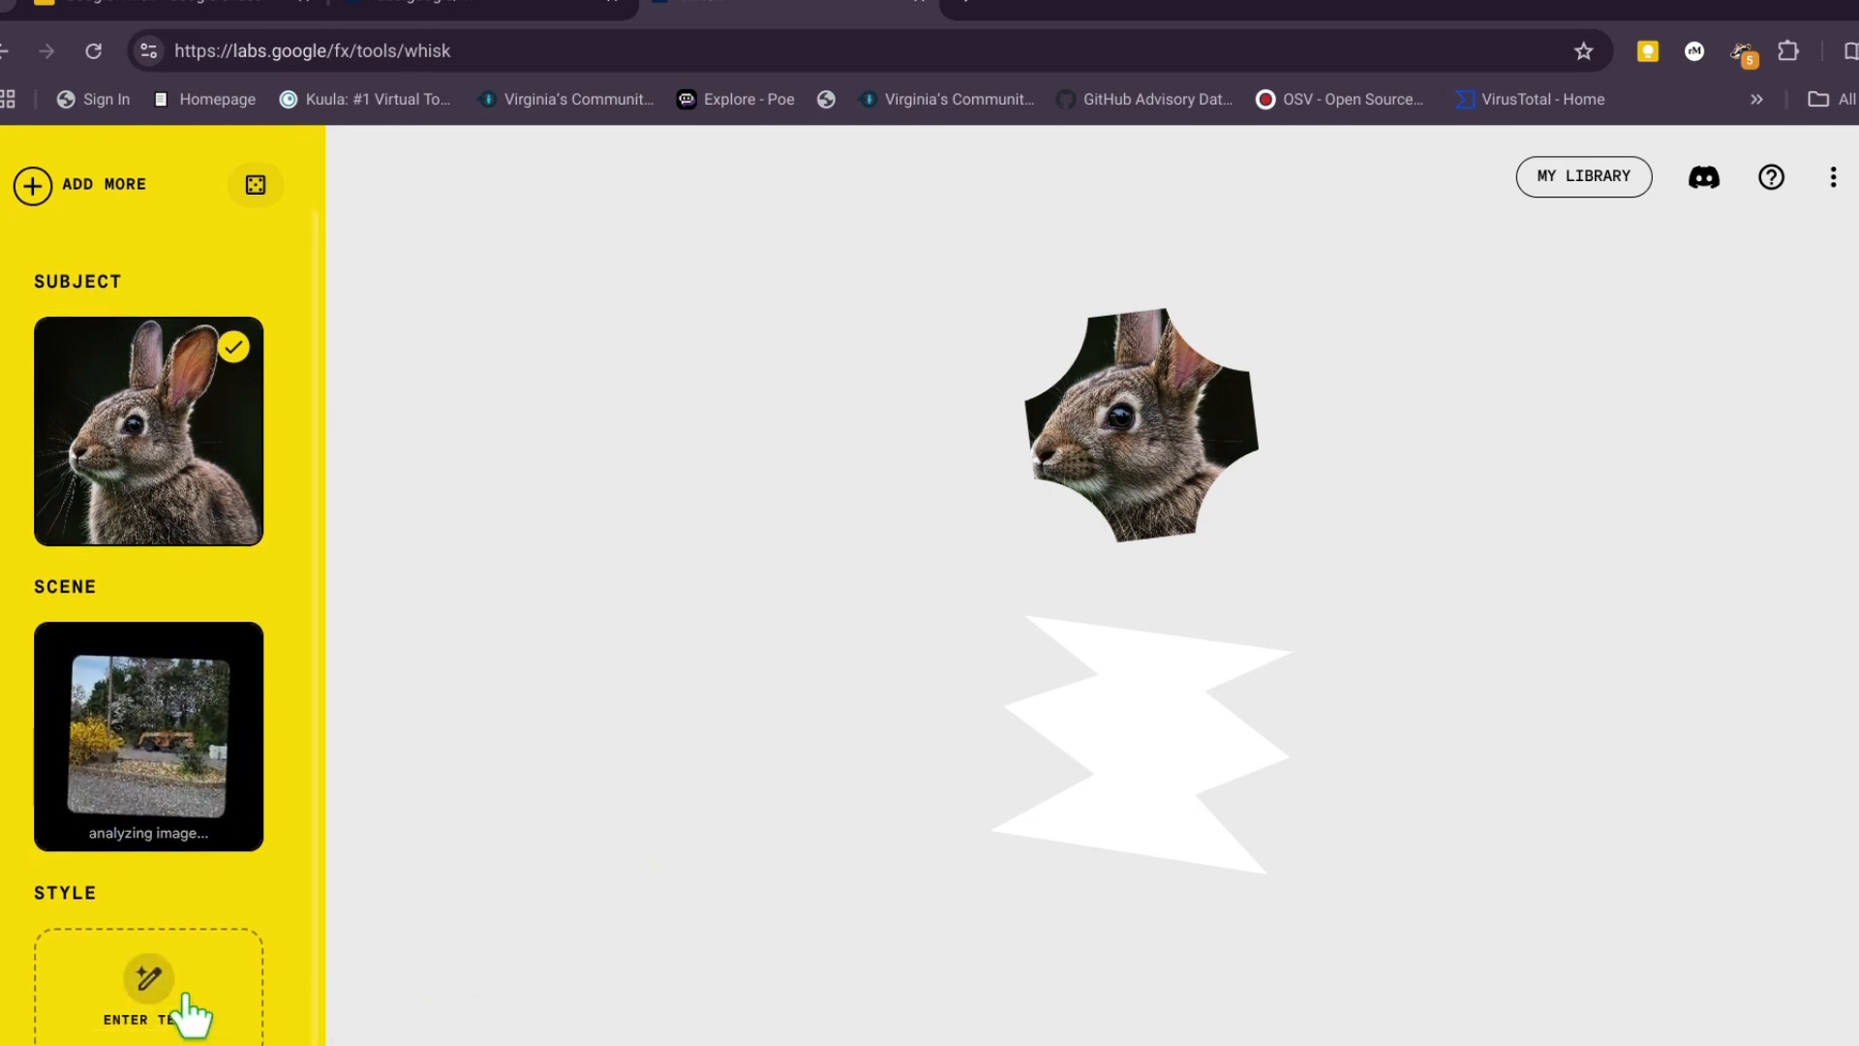
pyautogui.click(185, 997)
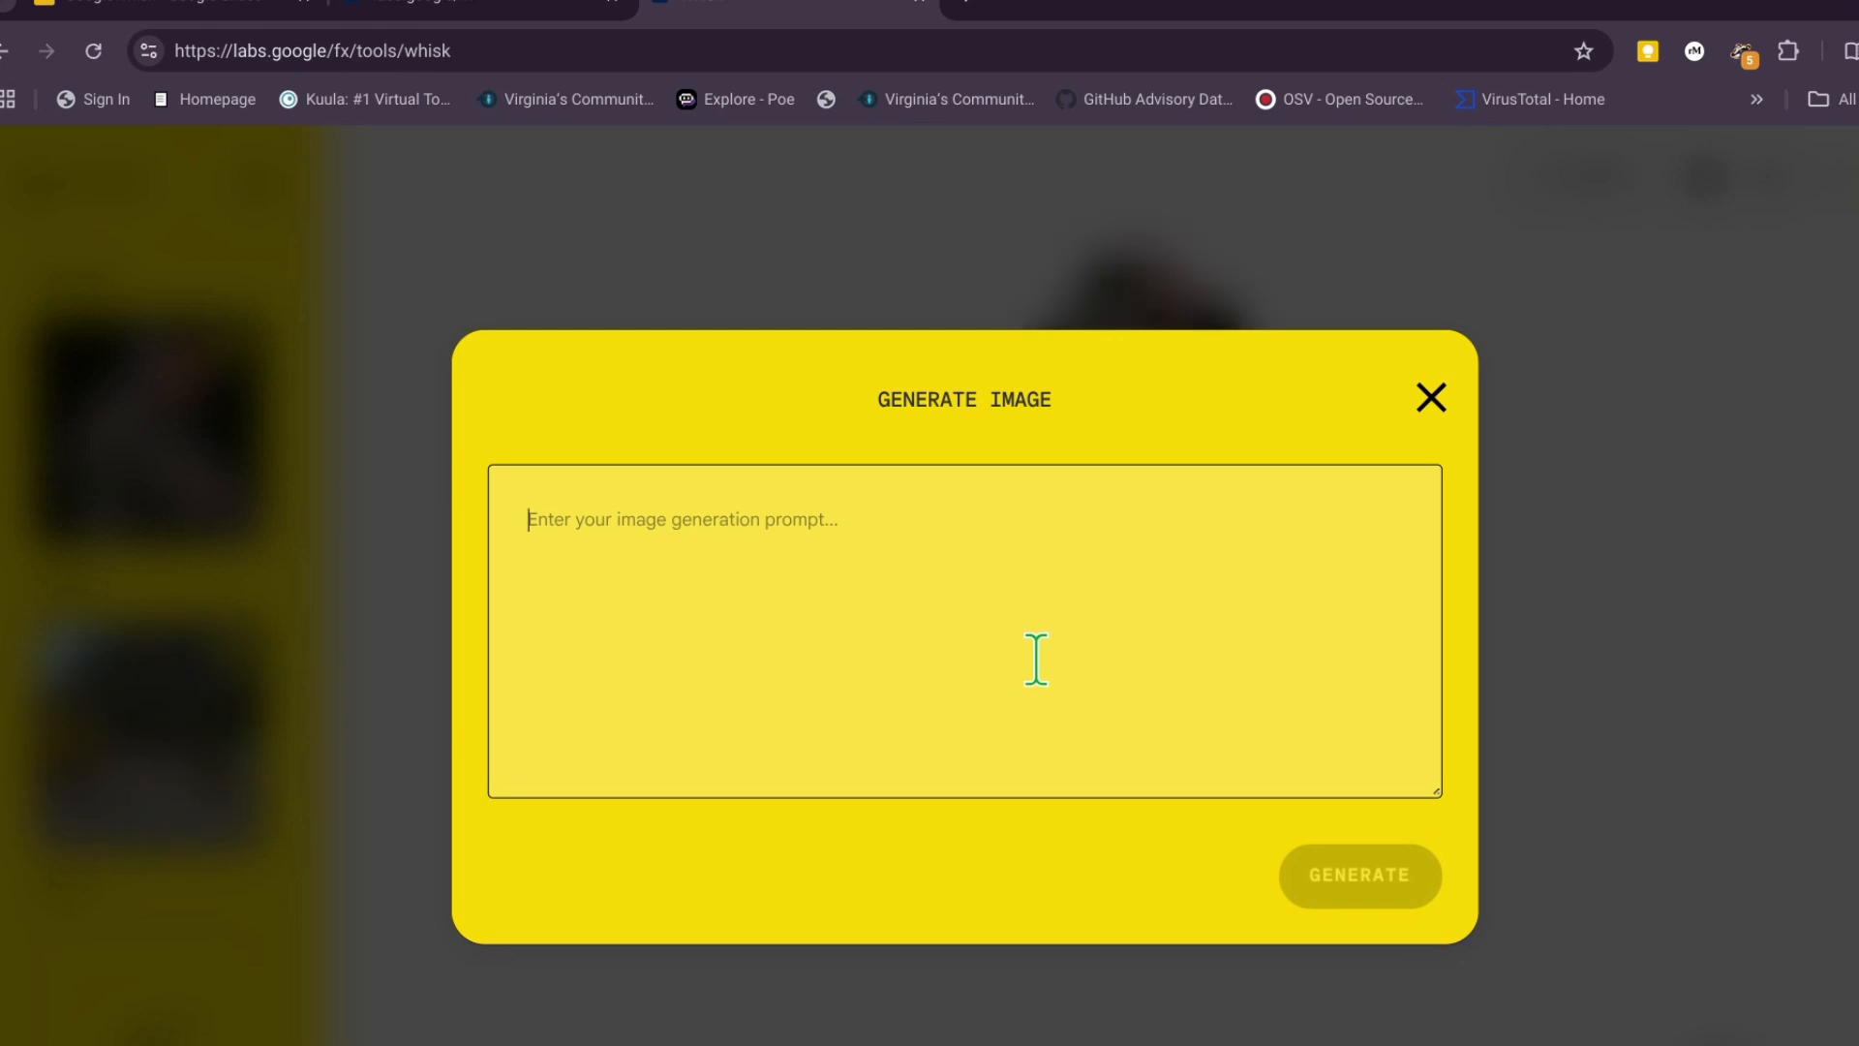
pyautogui.write('Cartoon')
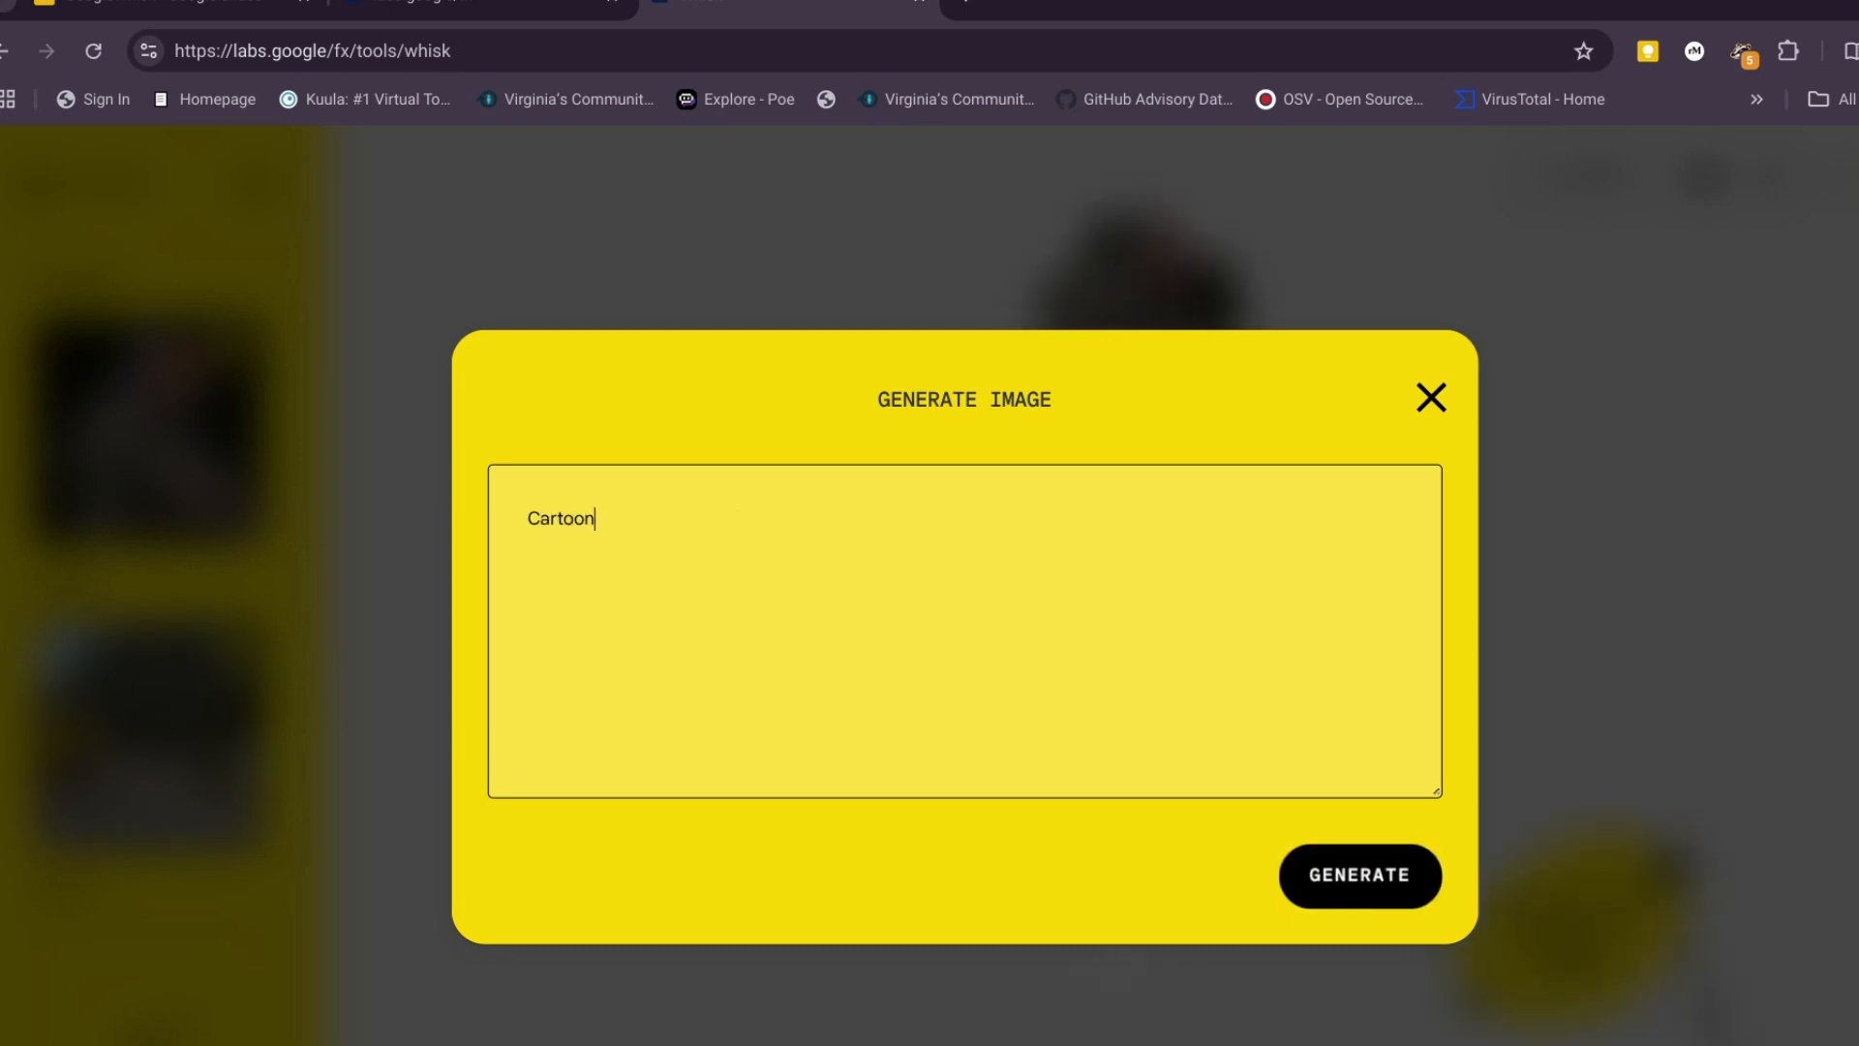
pyautogui.write('ish theme')
pyautogui.click(1360, 893)
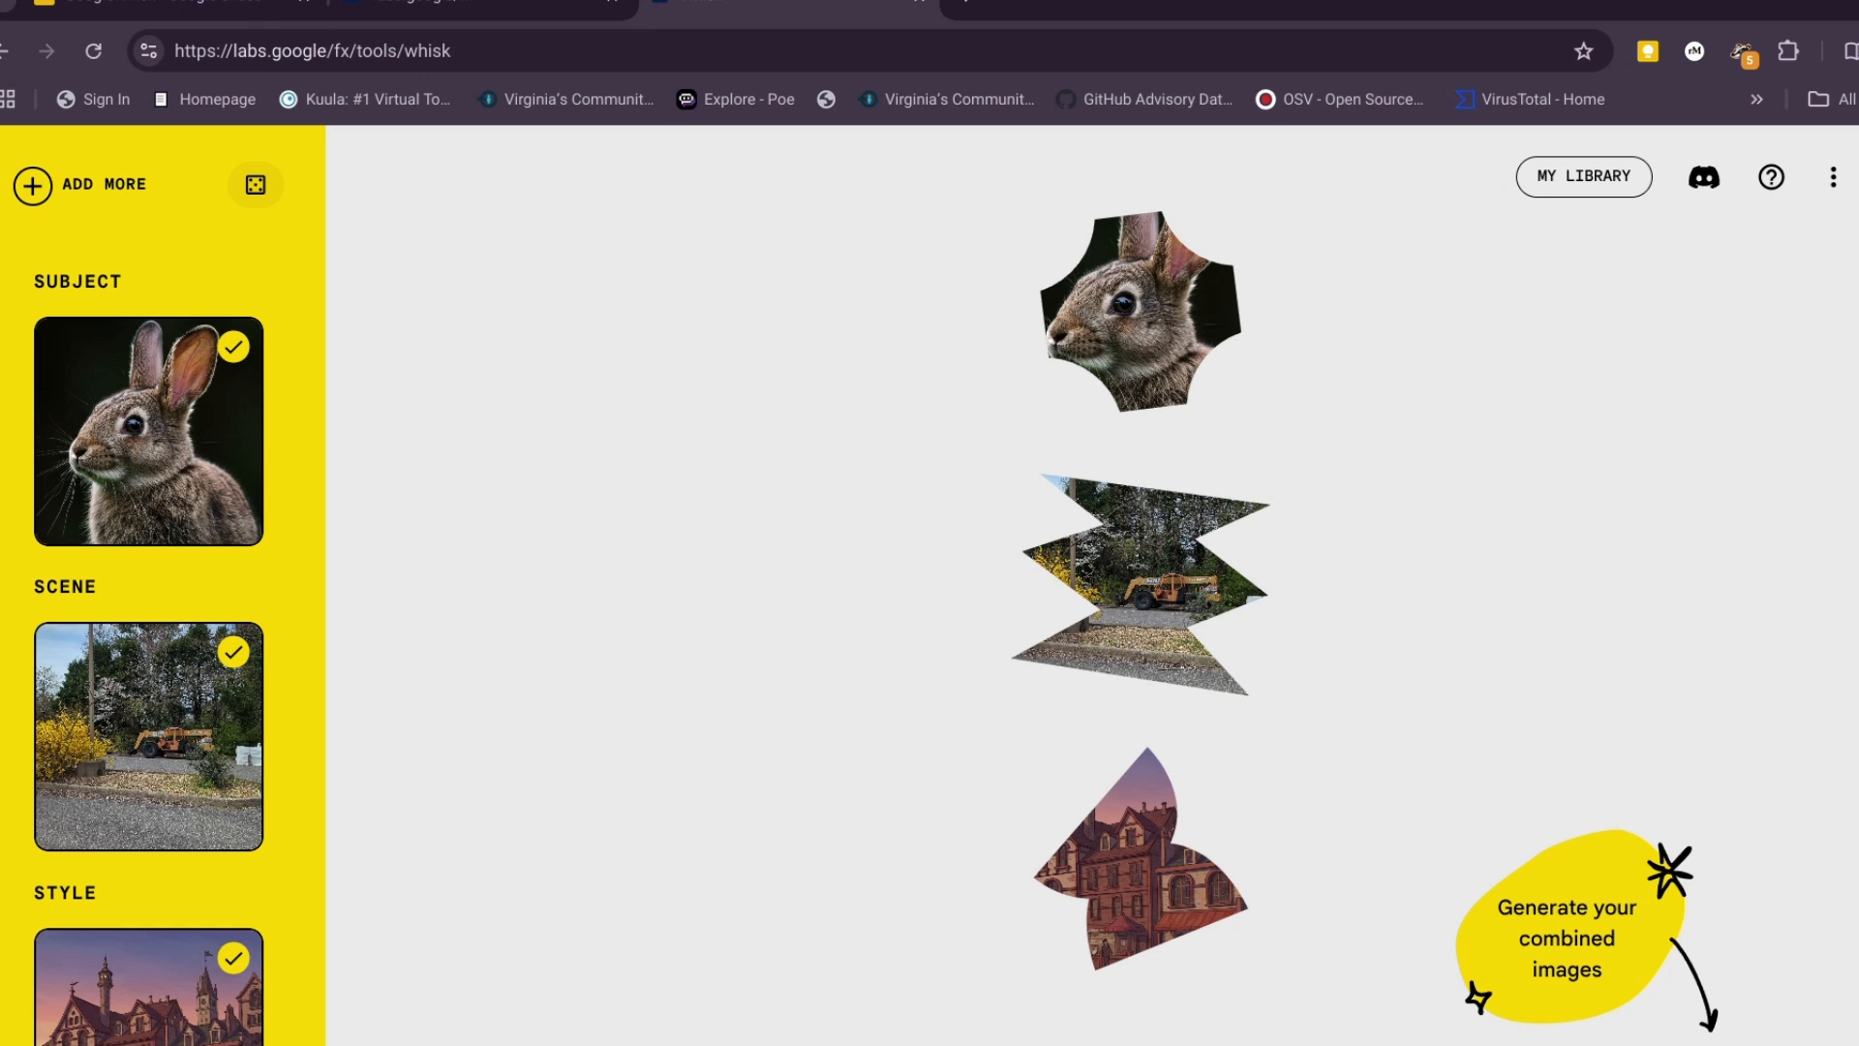
pyautogui.click(1712, 1042)
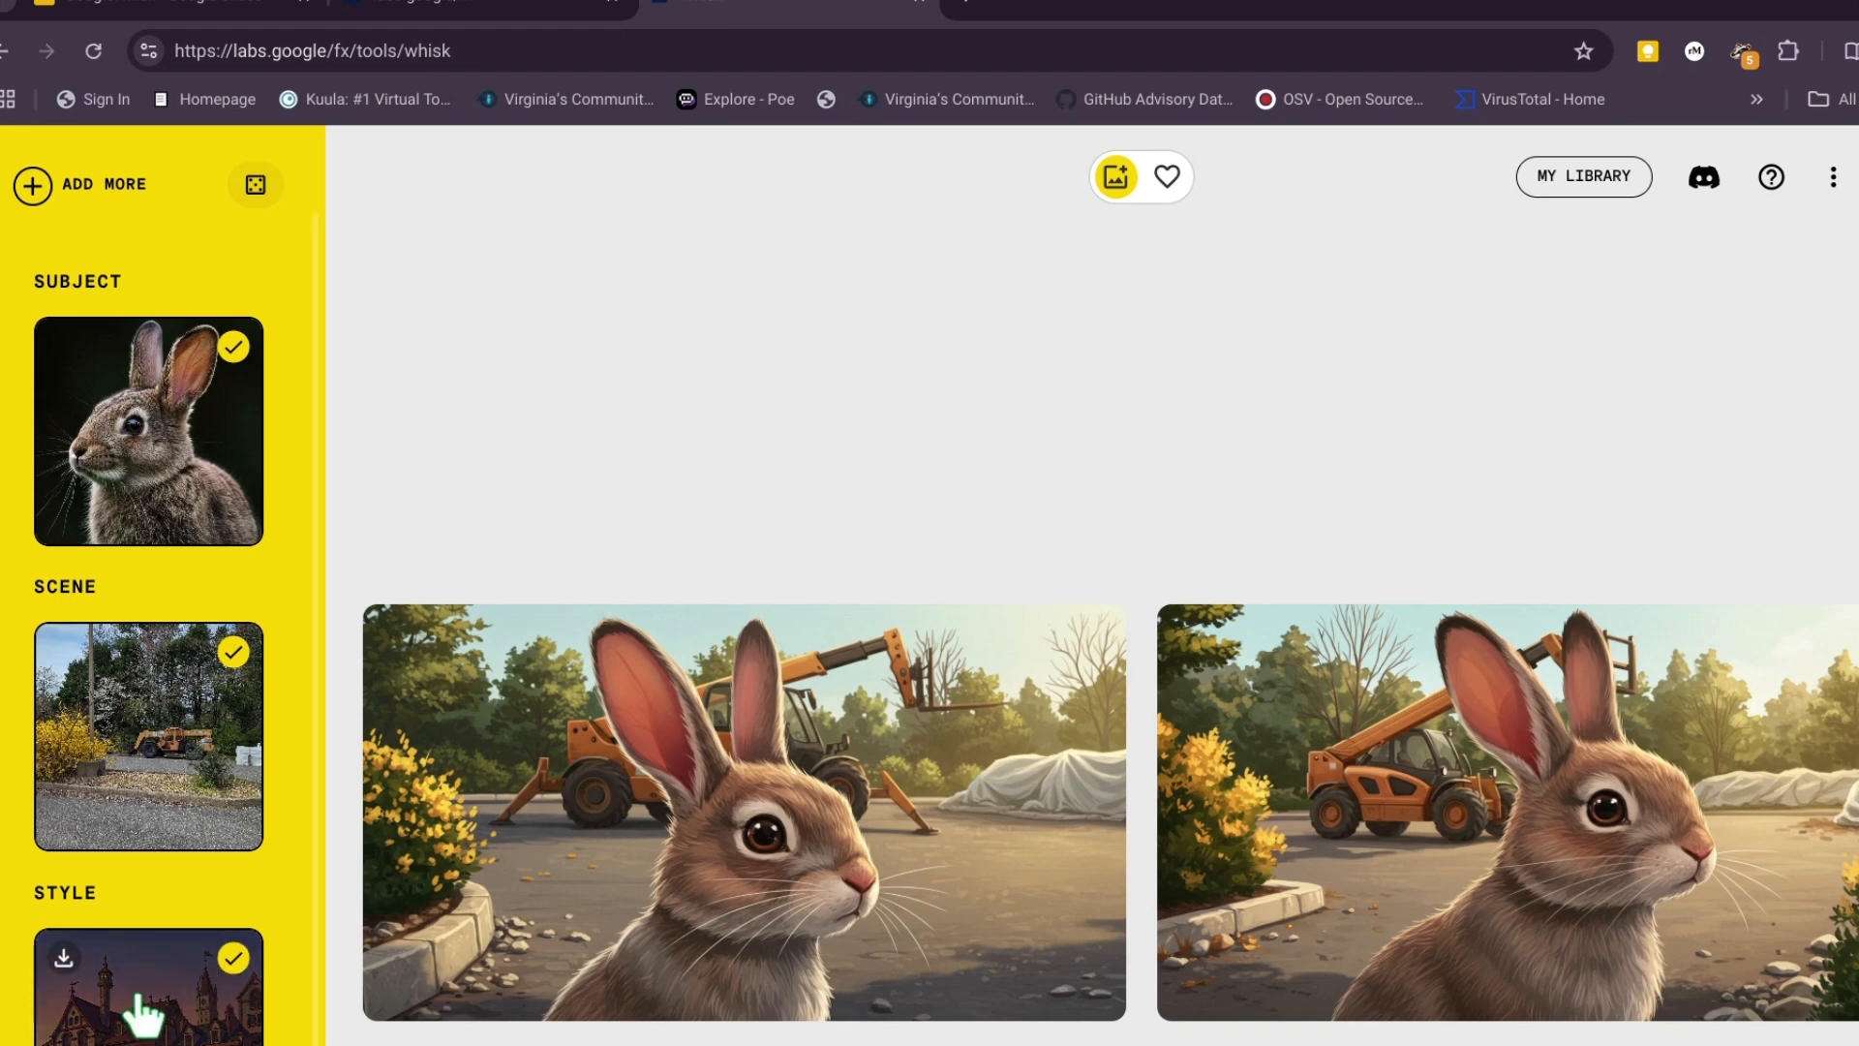
# - Open the generated image of the rabbit driving the telehandler toward a small rabbit in blue and read through its full prompt details
pyautogui.scroll(-1, 300, 985)
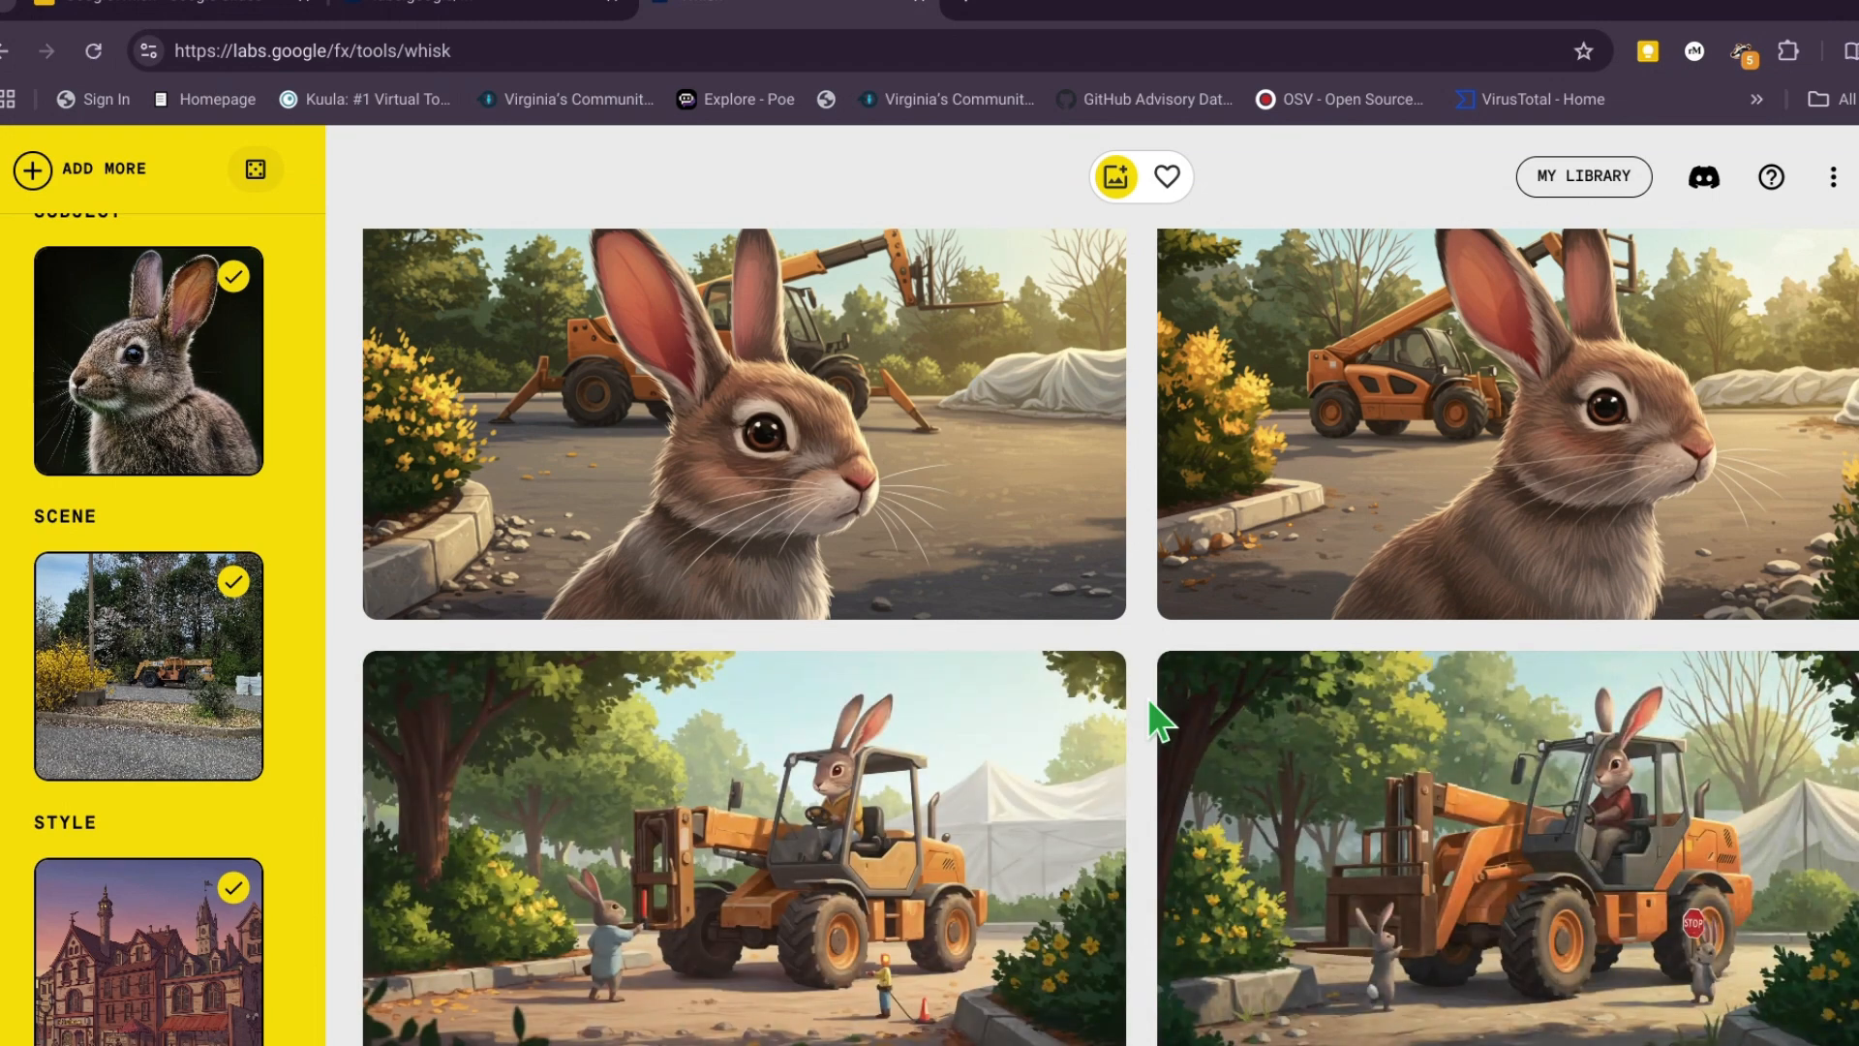
pyautogui.click(826, 879)
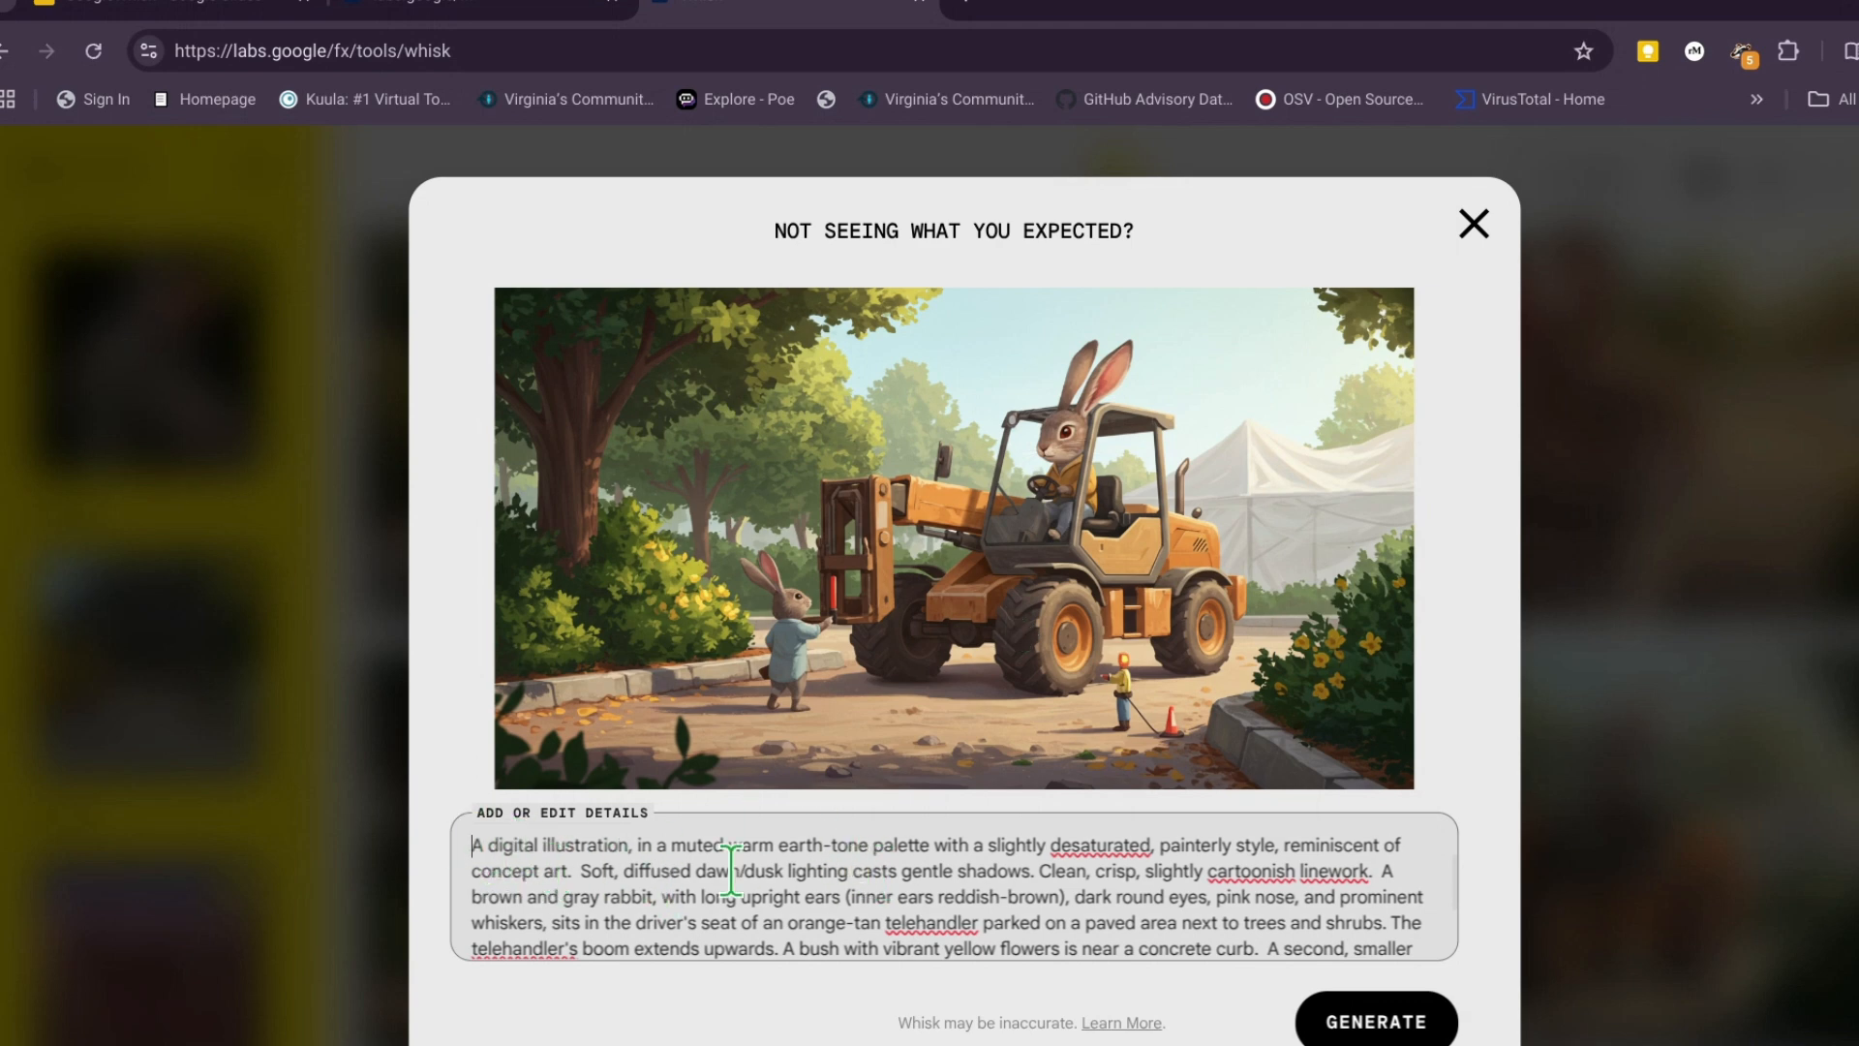
pyautogui.scroll(-2, 1112, 864)
pyautogui.scroll(3, 1077, 927)
pyautogui.scroll(-1, 1059, 886)
pyautogui.scroll(-2, 1060, 886)
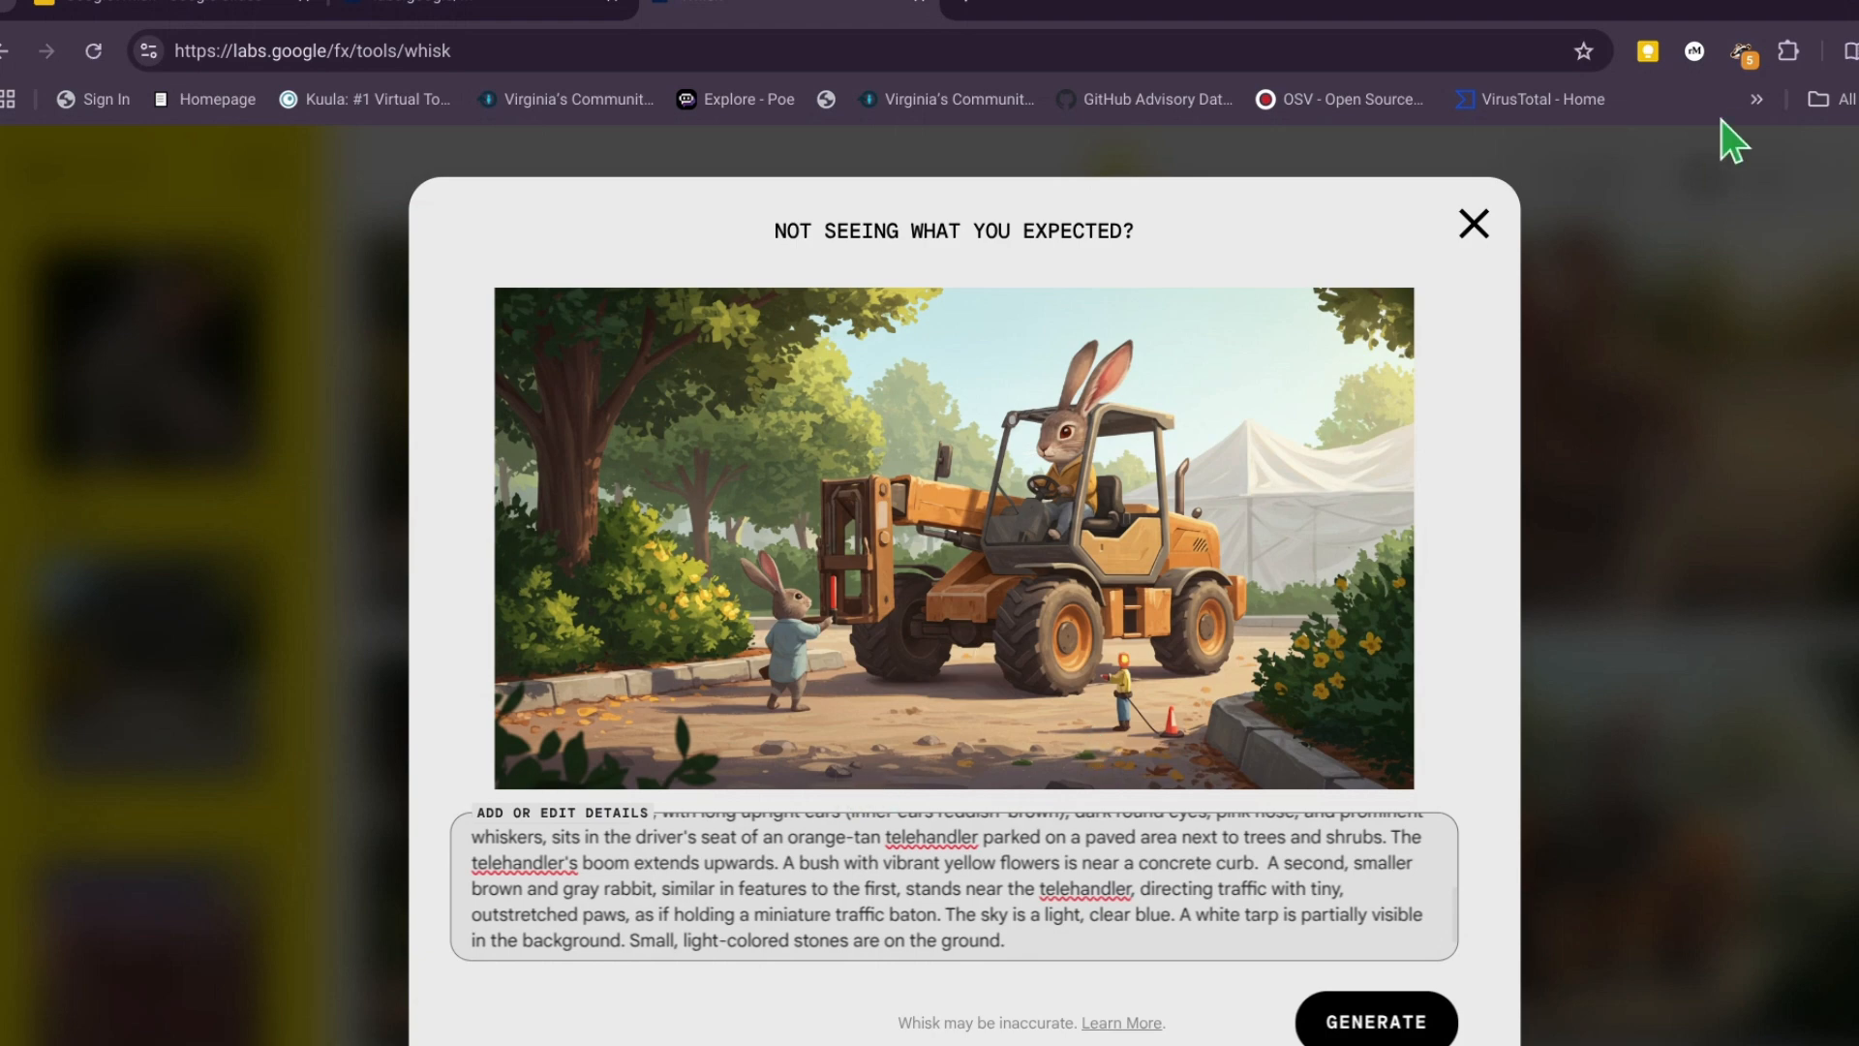
pyautogui.click(1472, 223)
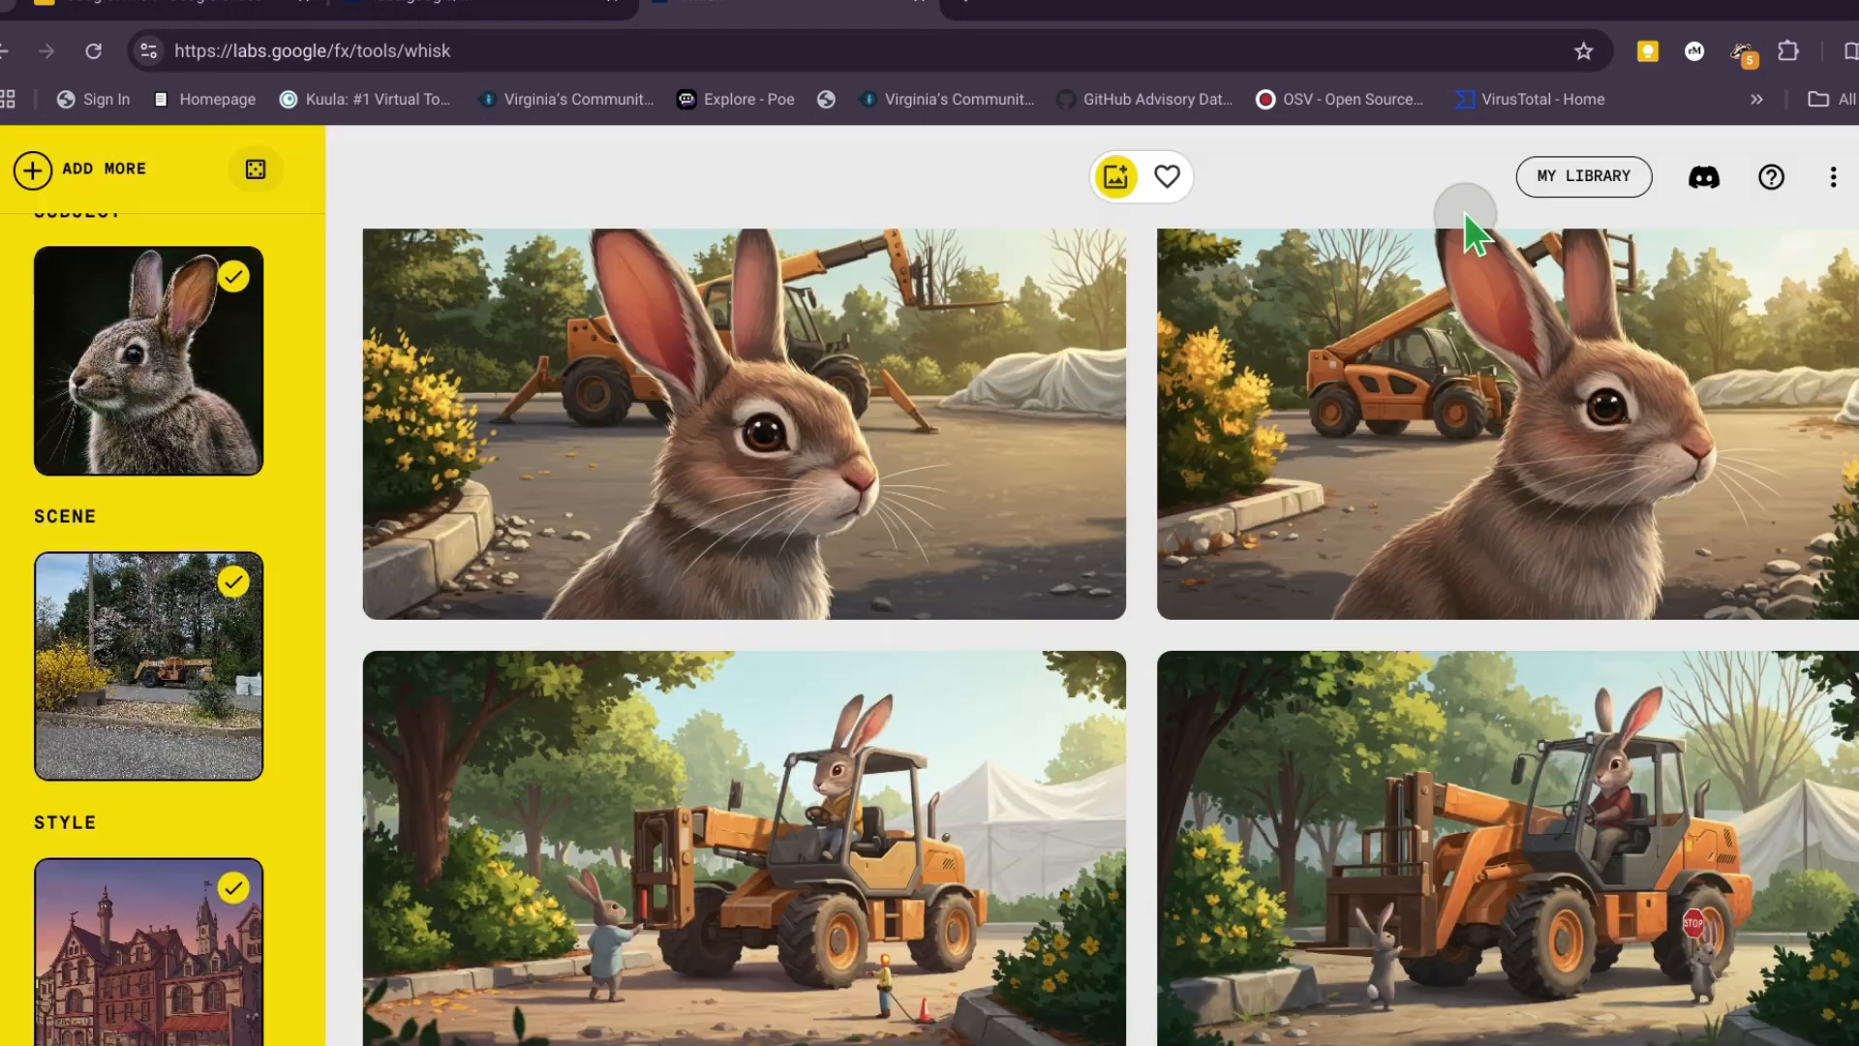
# - Generate new variations from the unedited prompt of the telehandler image with the small rabbit holding a stop sign behind the vehicle
pyautogui.click(1593, 784)
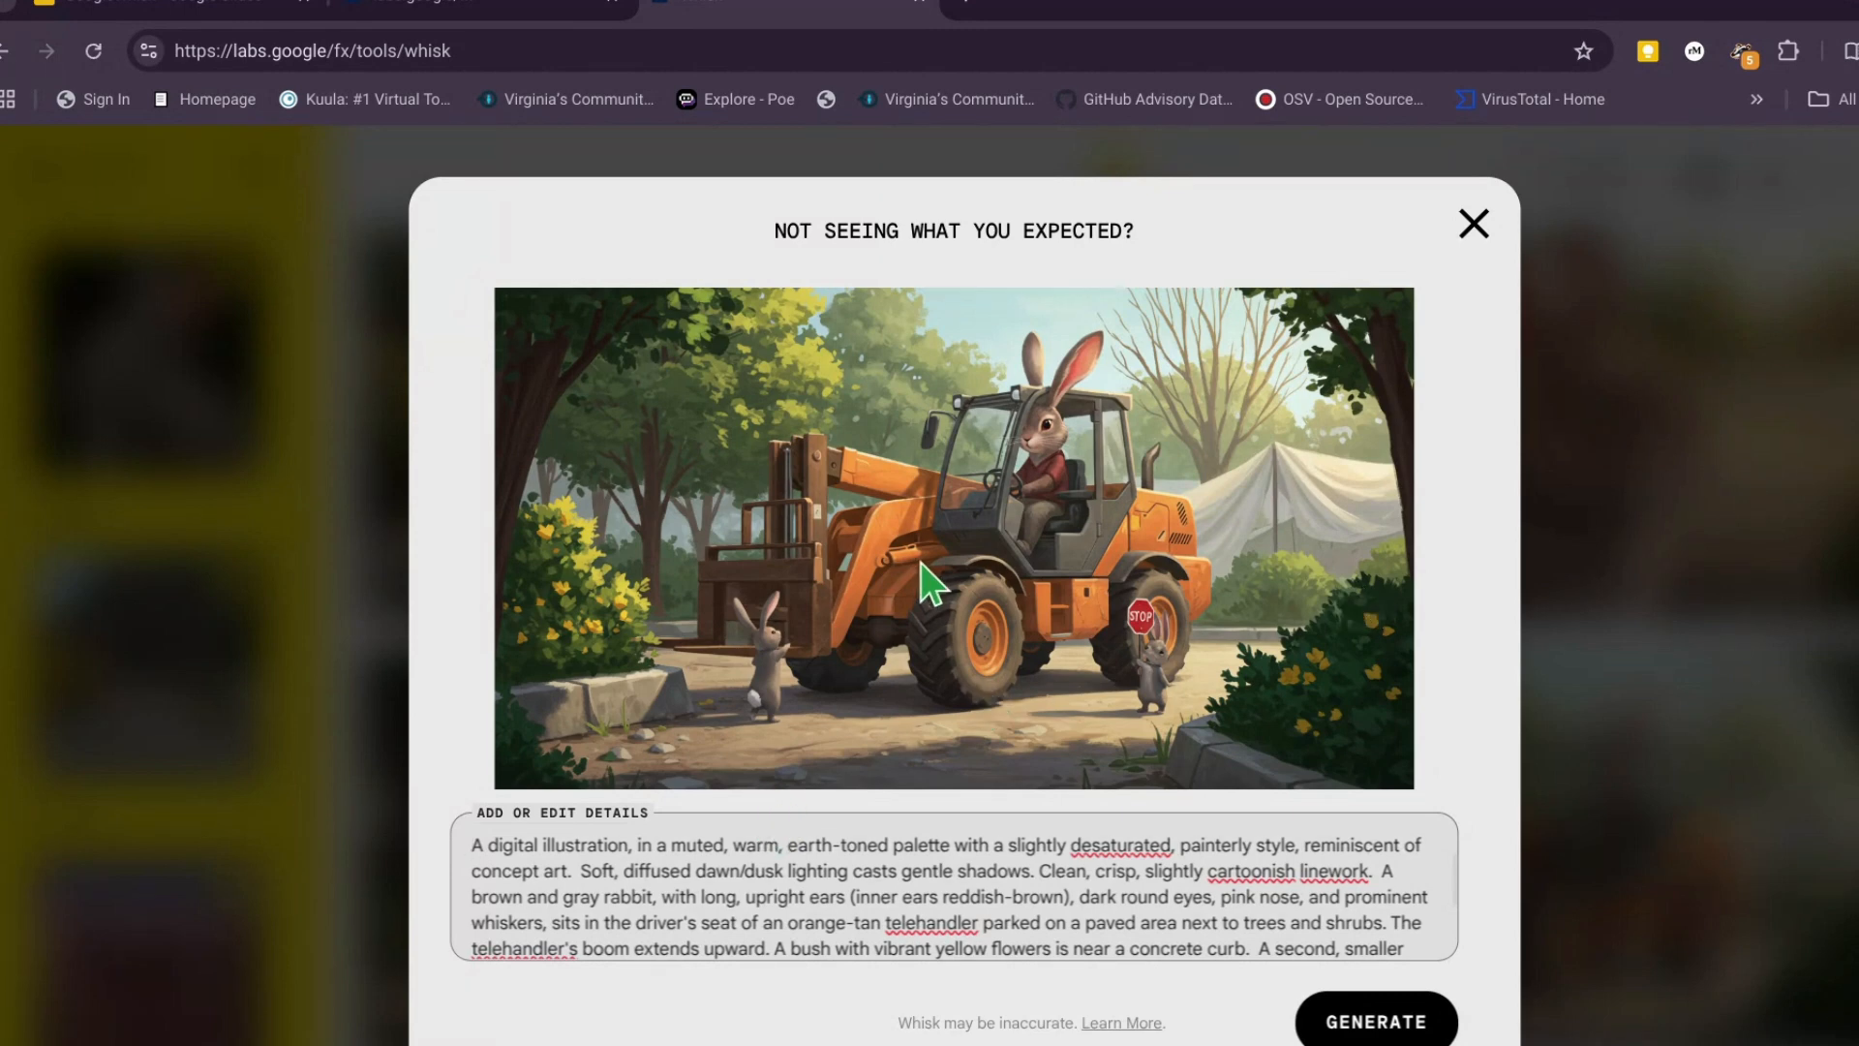
pyautogui.click(1376, 1021)
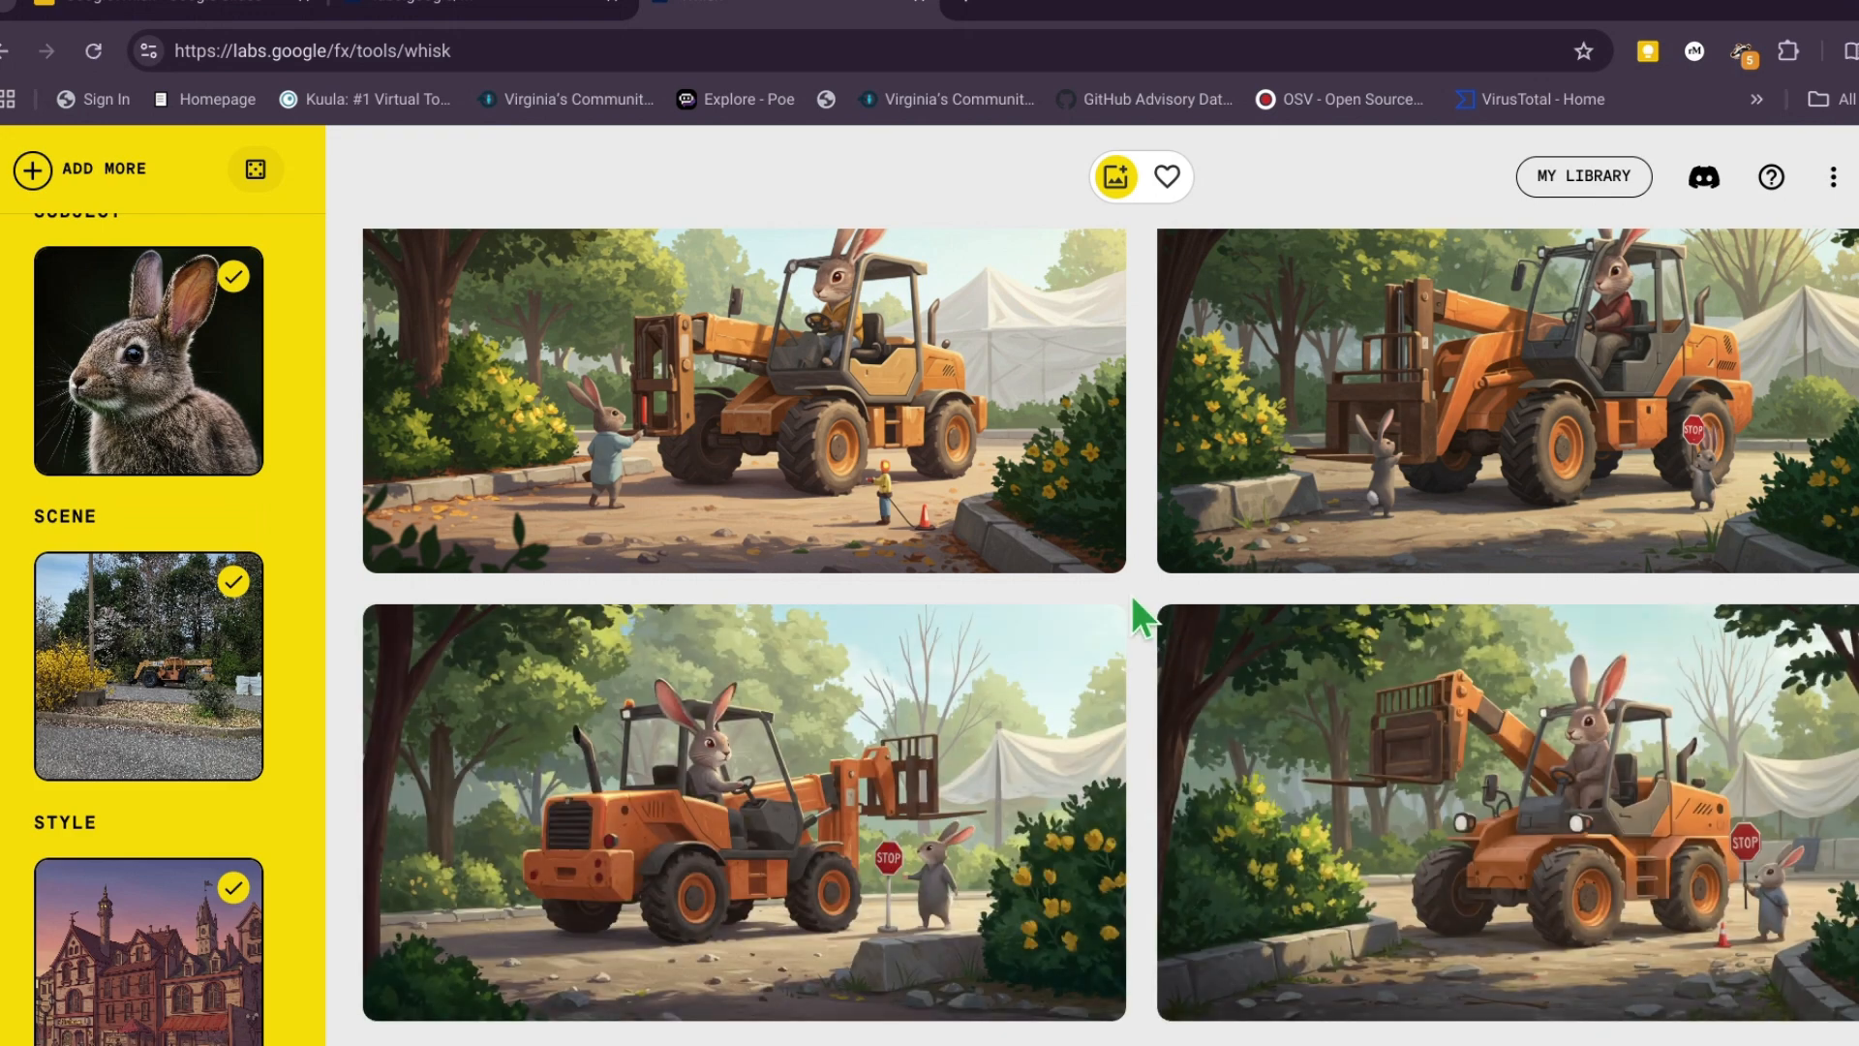
# - View the two newly generated telehandler images enlarged, one after the other, and close each one
pyautogui.click(717, 796)
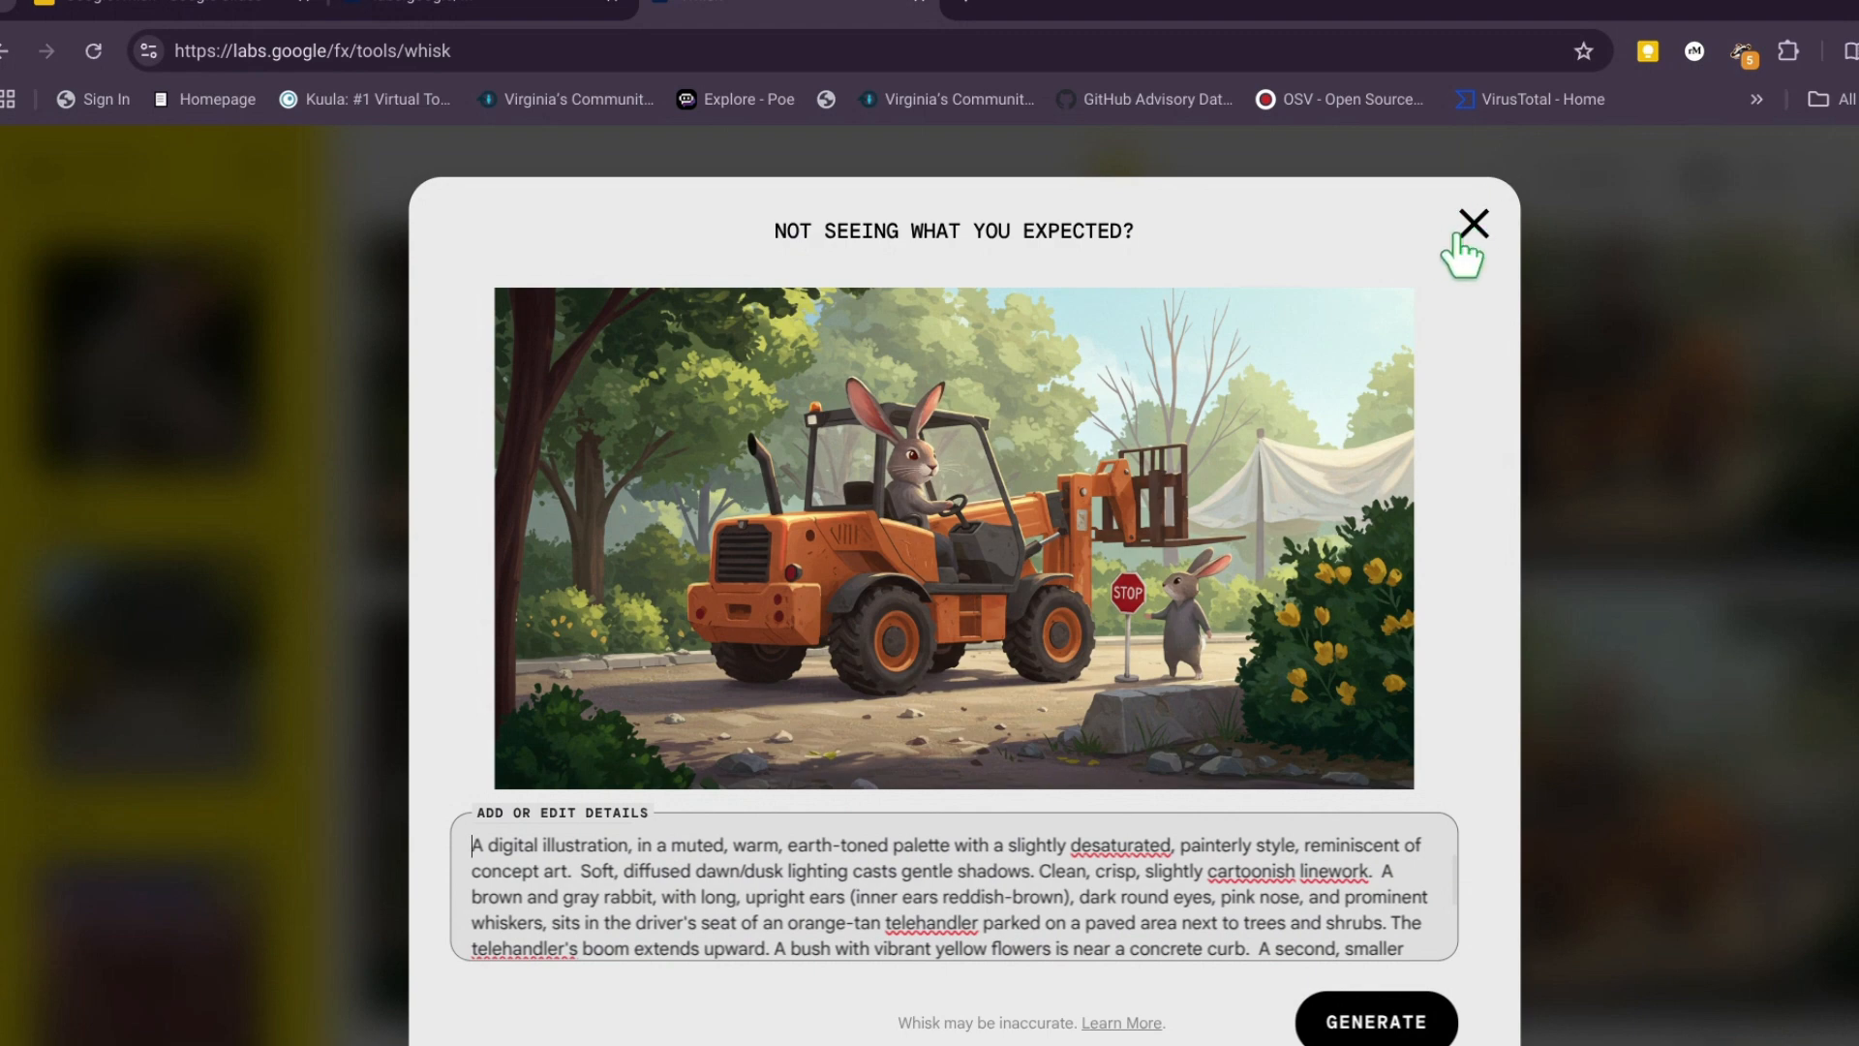
pyautogui.click(1489, 225)
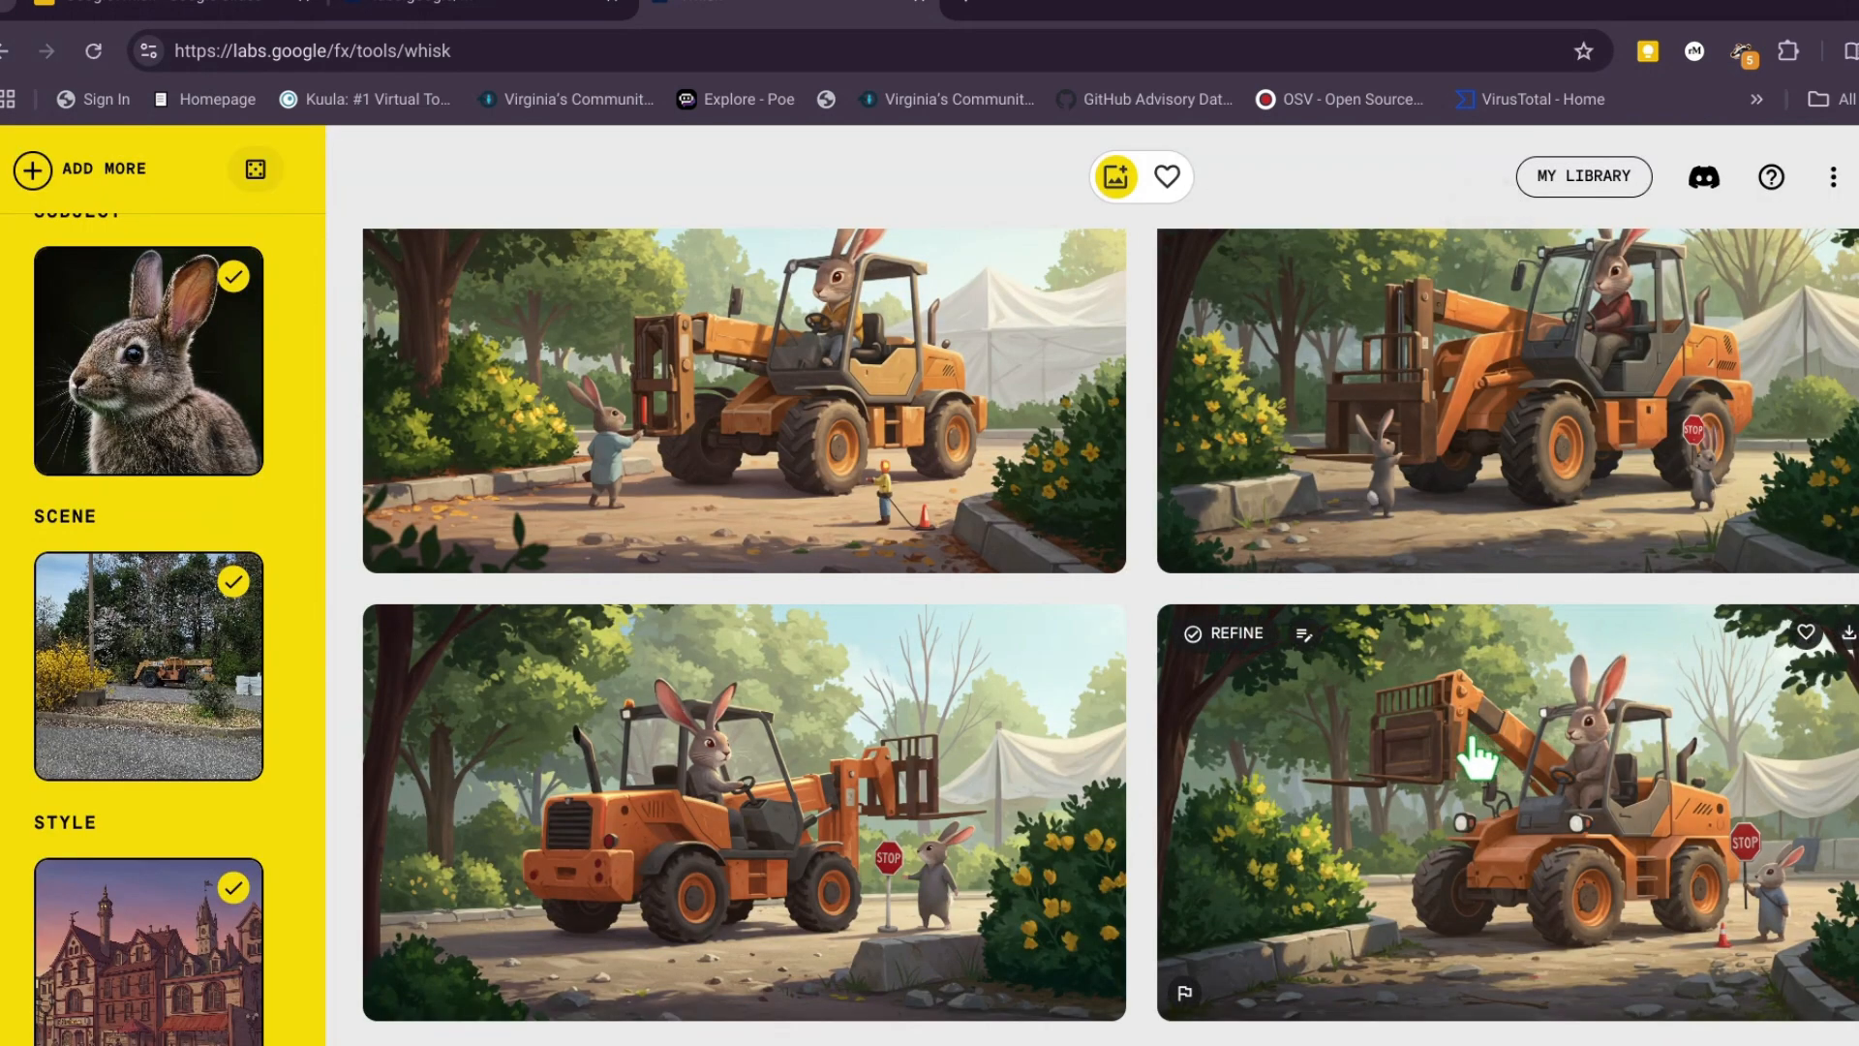
pyautogui.click(1465, 736)
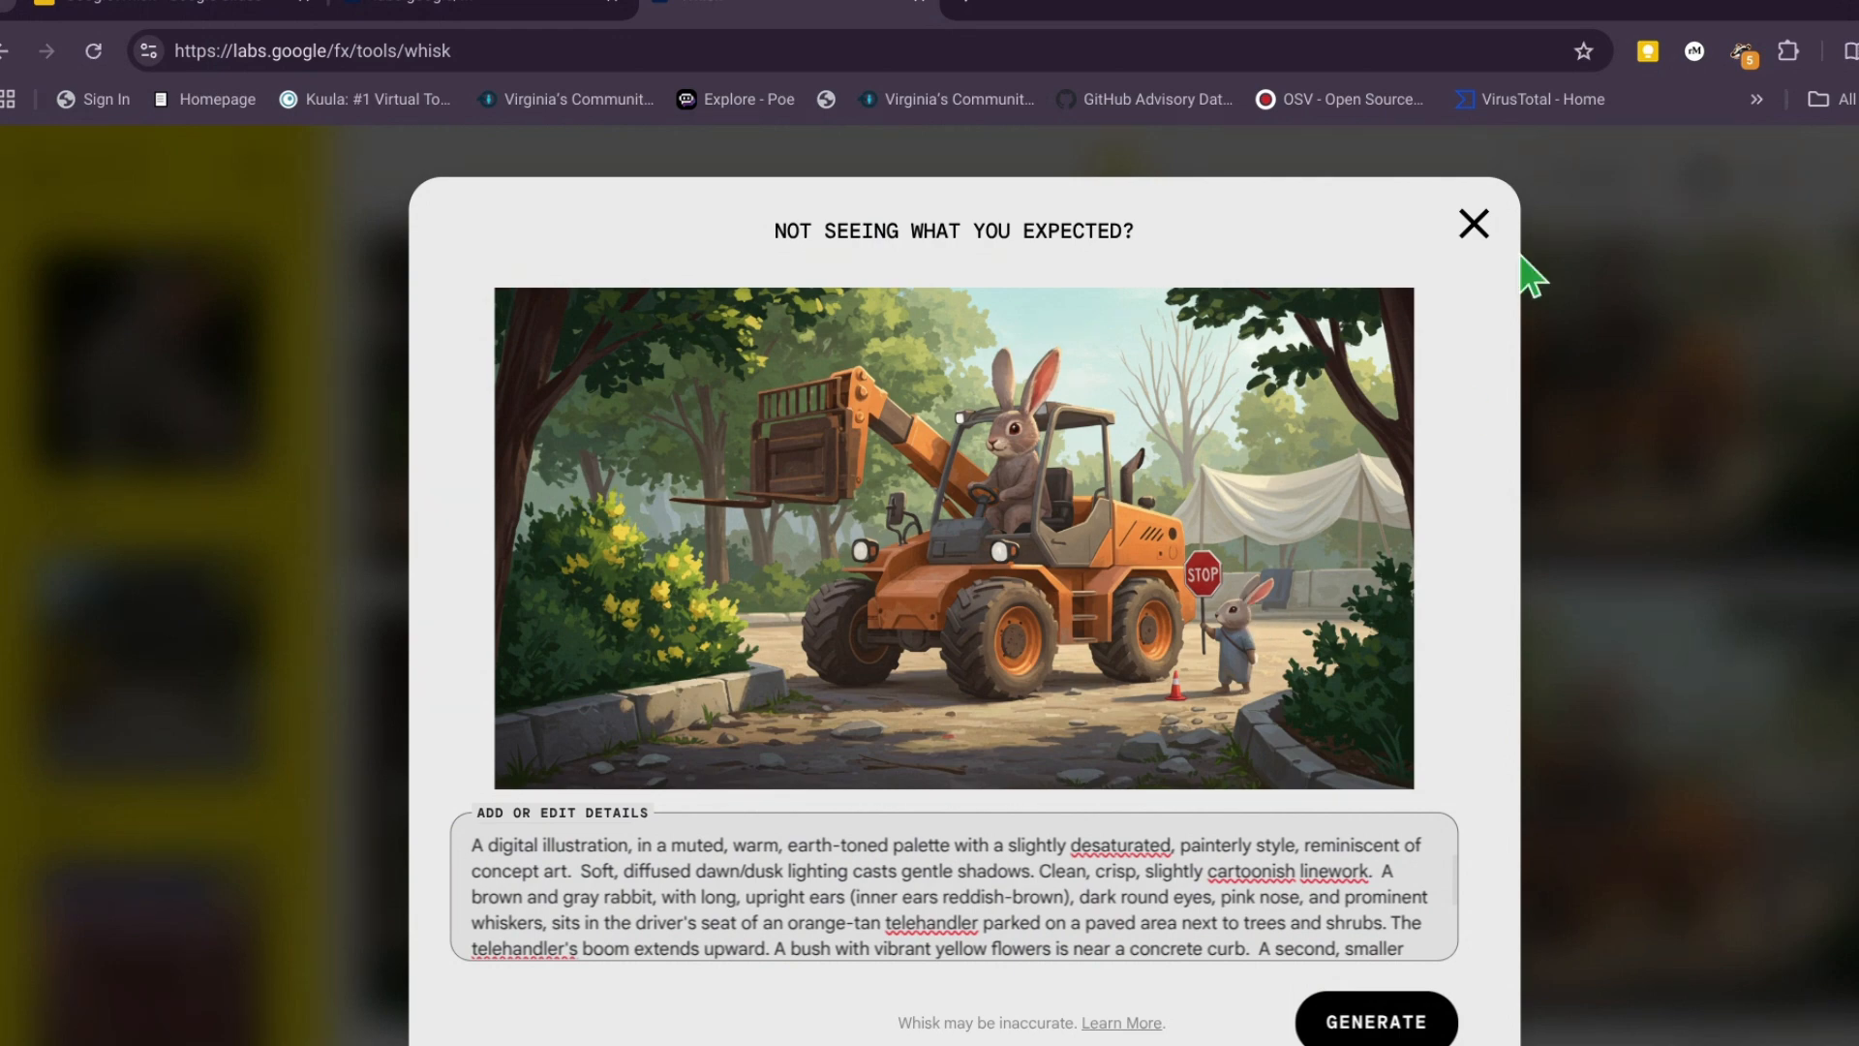
pyautogui.click(1471, 230)
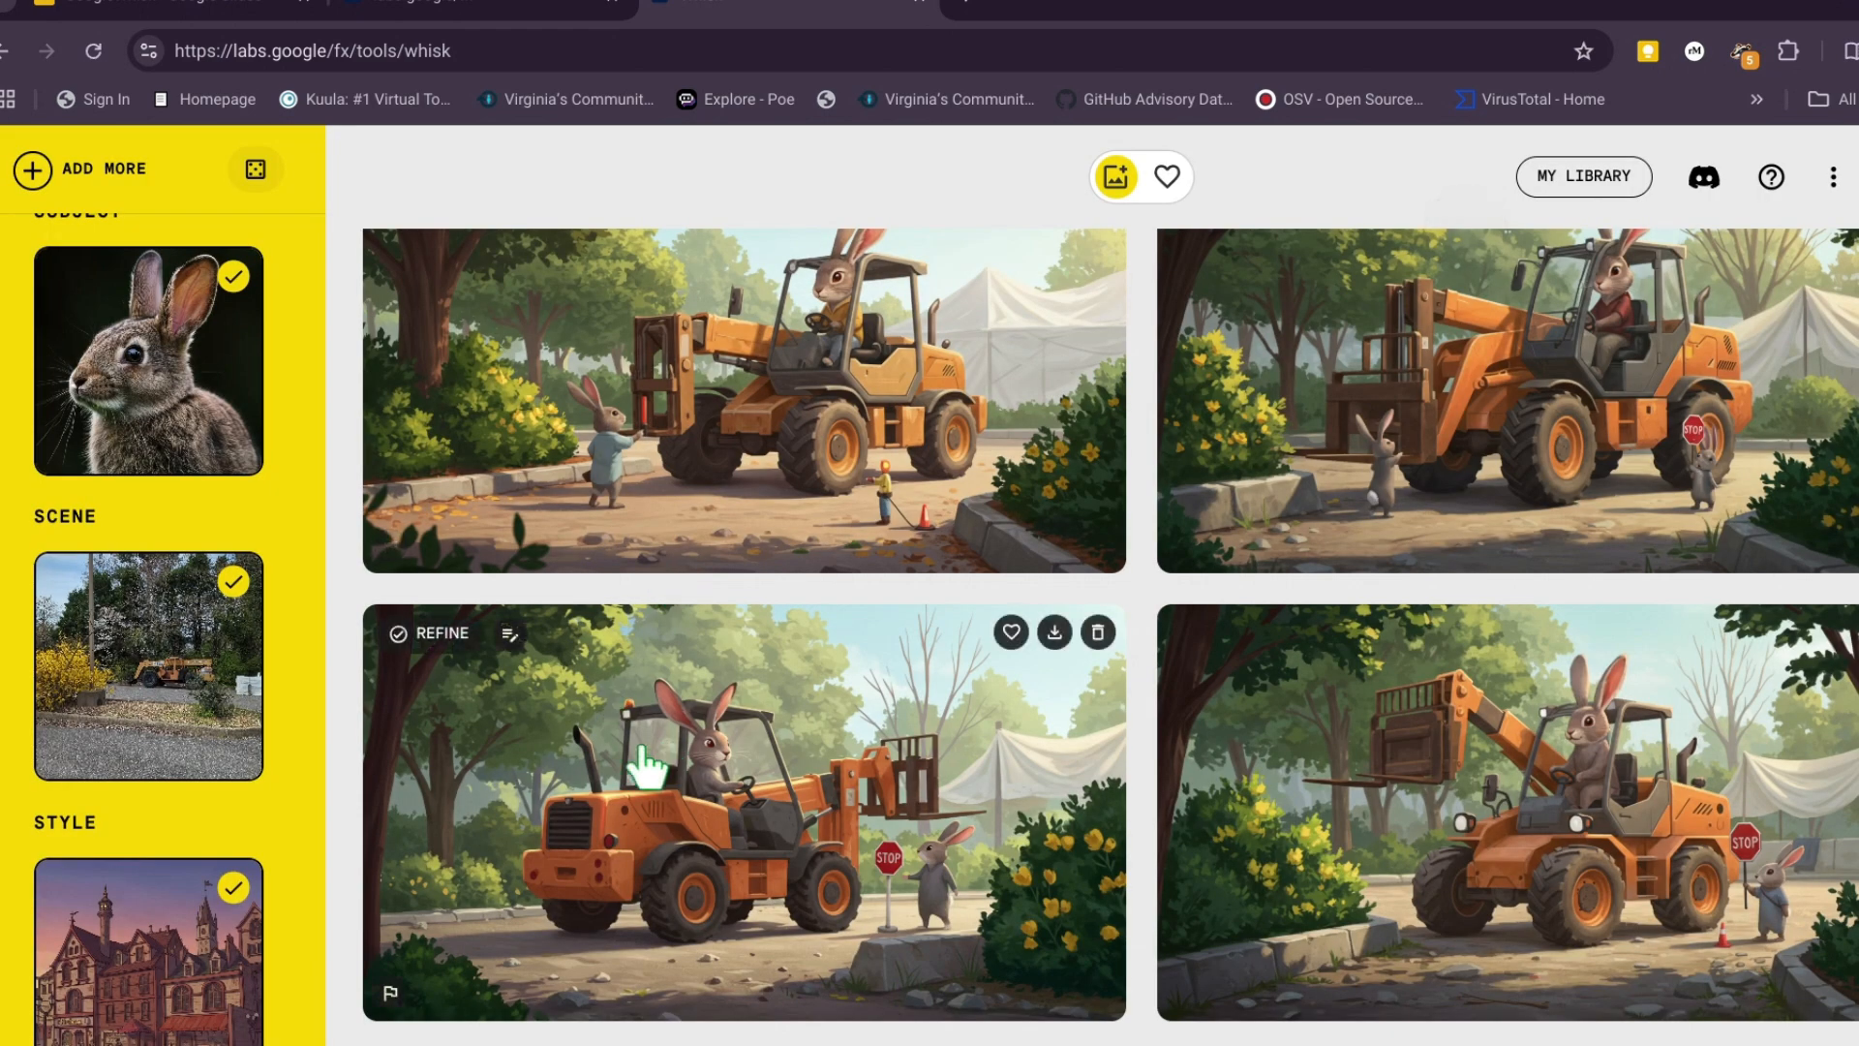